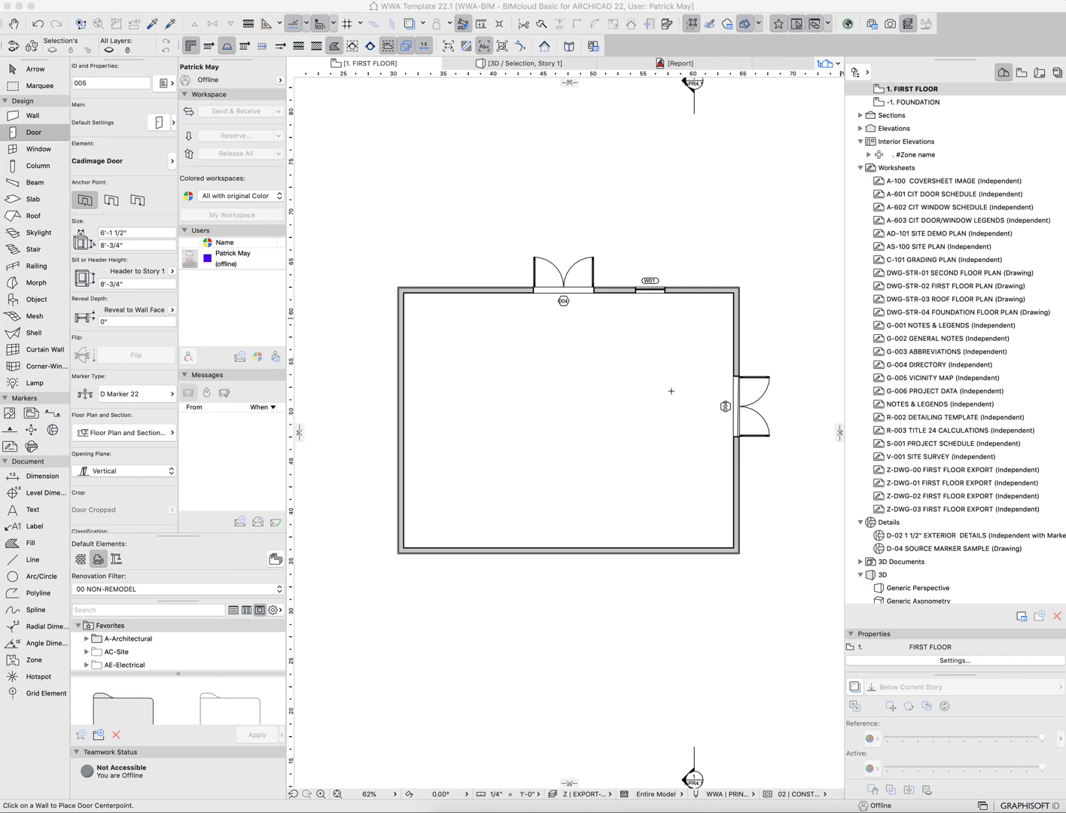
{"action": "middle_click_drag", "start_coordinate": [670, 390], "coordinate": [658, 389]}
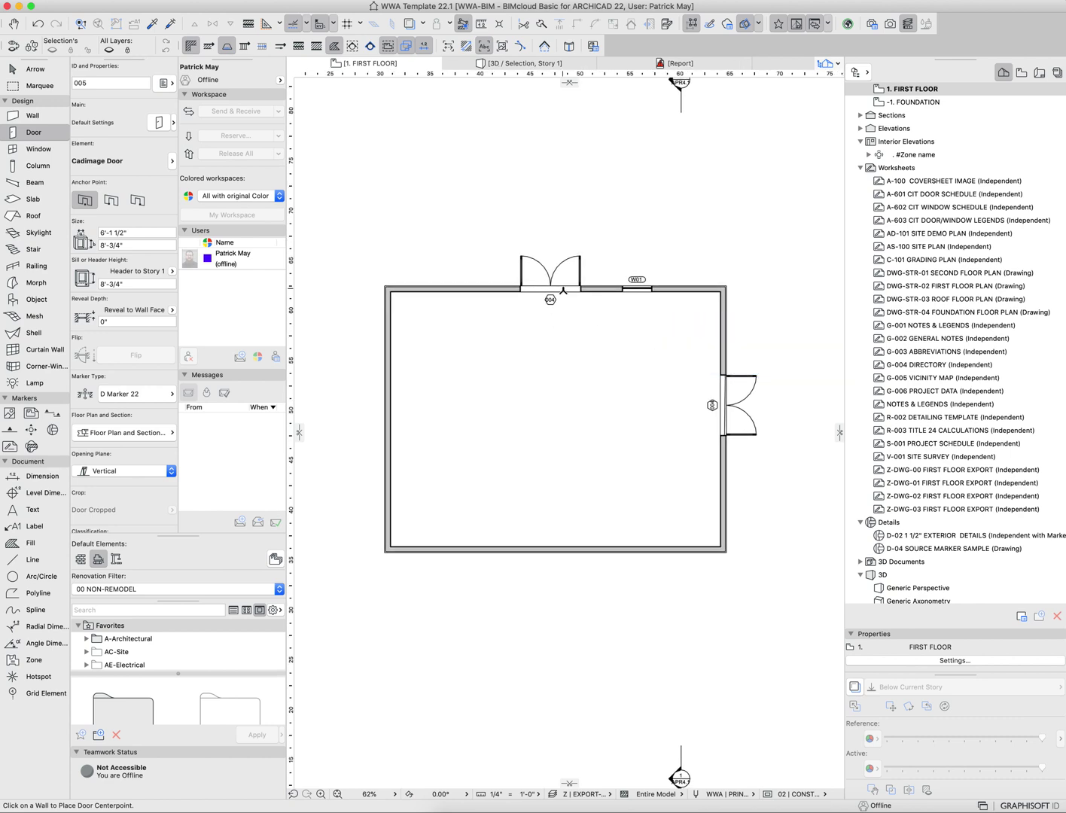
{"action": "scroll", "coordinate": [538, 215], "scroll_direction": "down", "scroll_amount": 2}
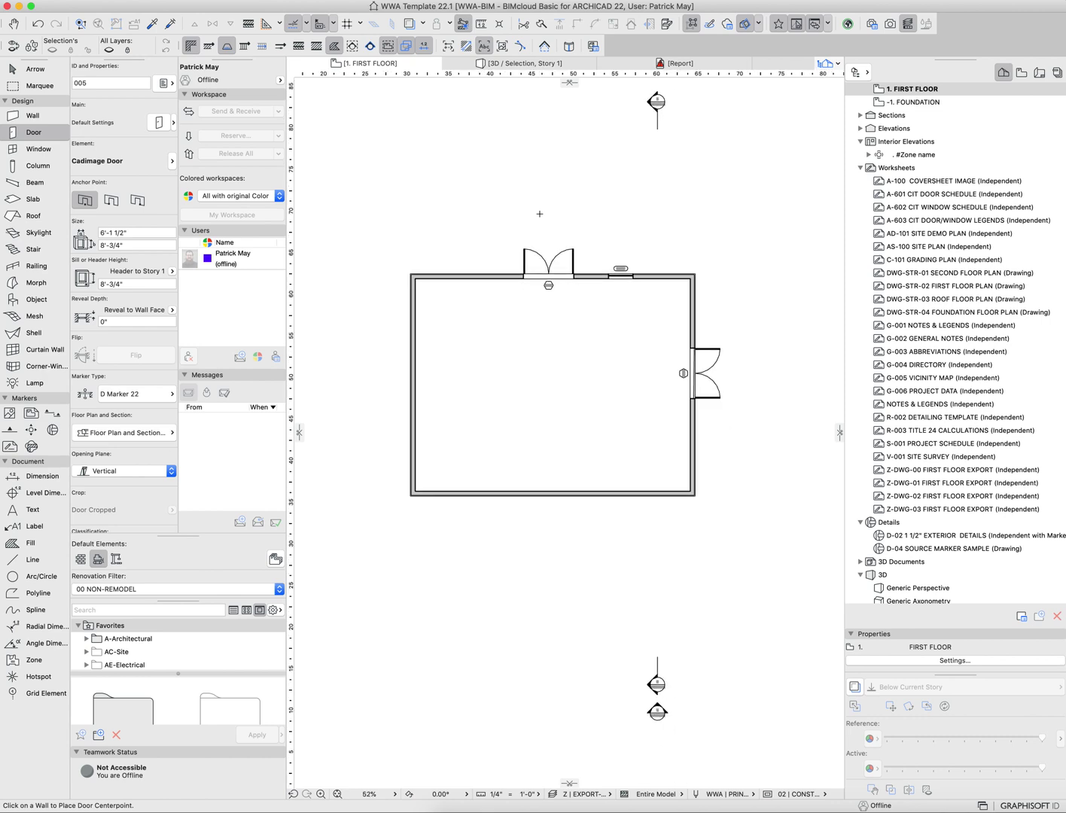
{"action": "middle_click_drag", "start_coordinate": [567, 205], "coordinate": [586, 261]}
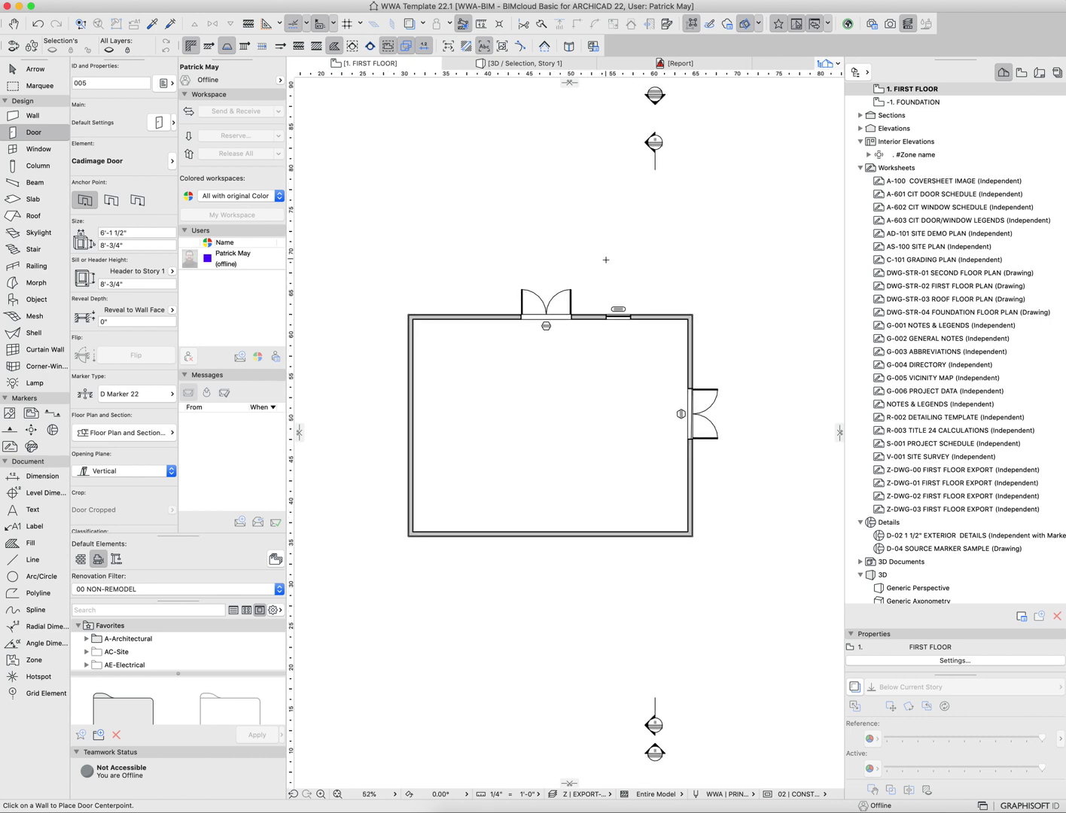
{"action": "key", "text": "Escape"}
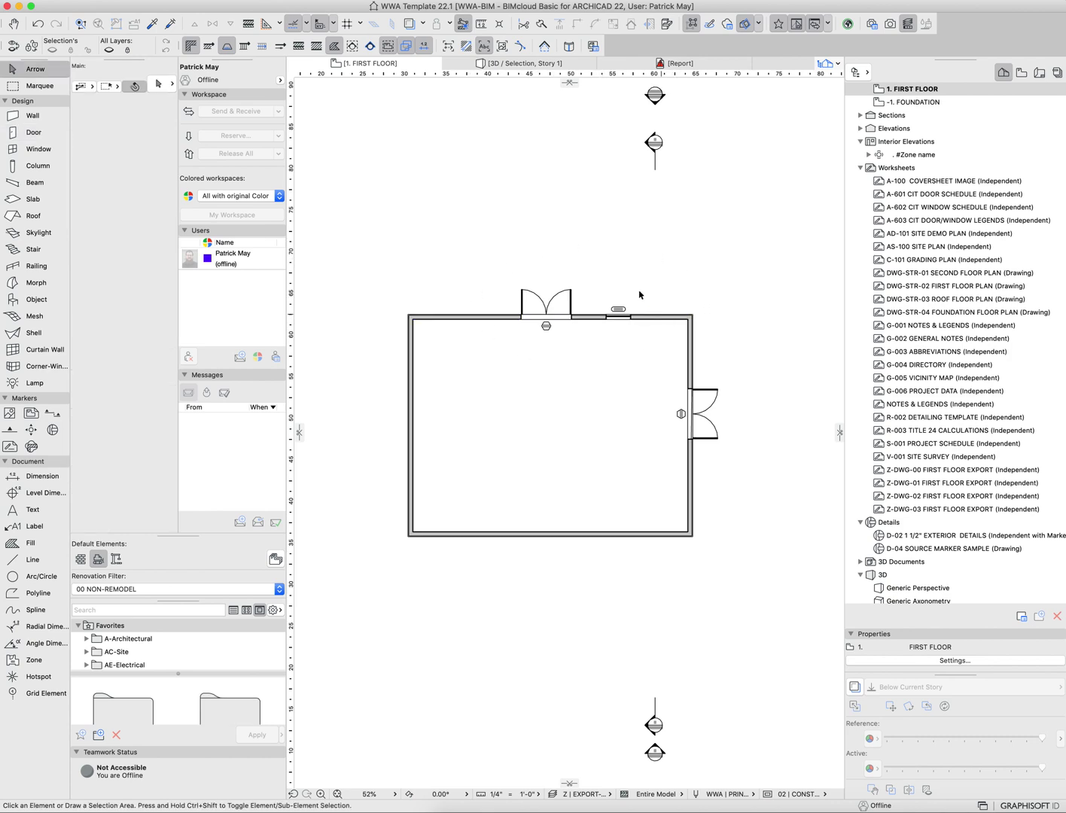
{"action": "left_click", "coordinate": [644, 319], "text": "alt"}
{"action": "left_click", "coordinate": [645, 317]}
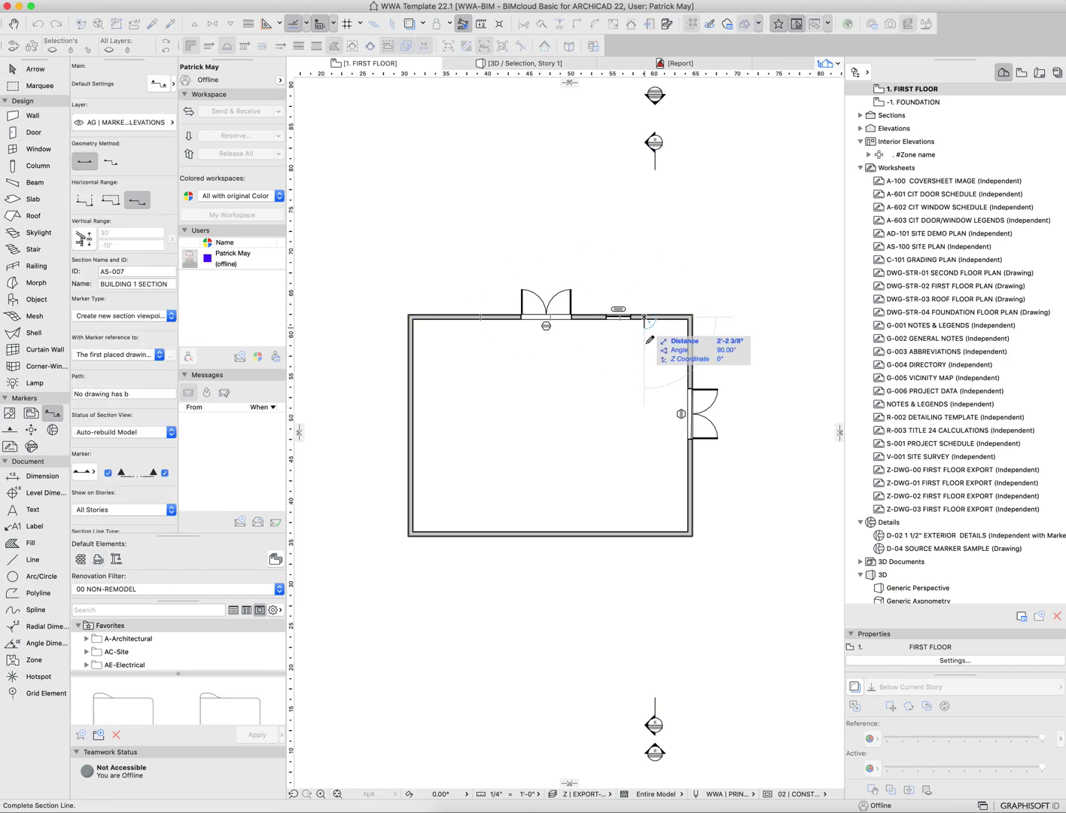
{"action": "key", "text": "Escape"}
{"action": "key", "text": "Escape"}
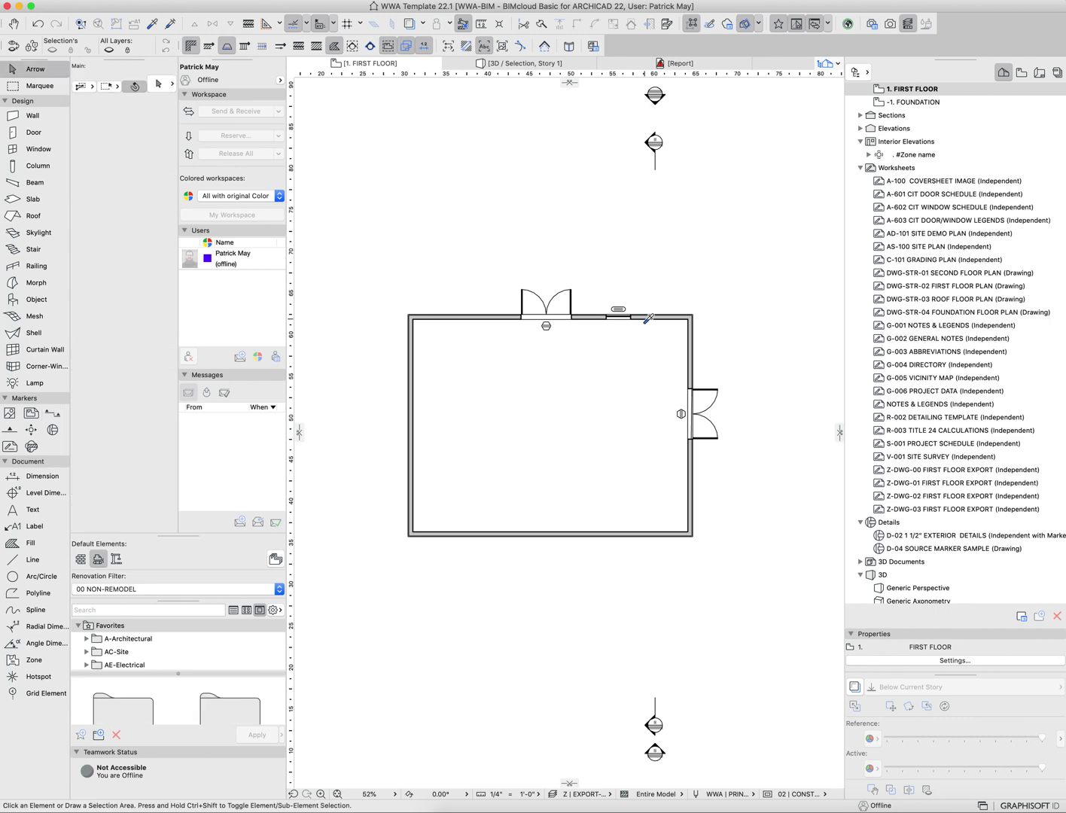
- Draw chained exterior walls from the plan's upper wall about 7'-4" down and across to the right wall, enclosing a small corner room
{"action": "left_click", "coordinate": [646, 318], "text": "alt"}
{"action": "left_click", "coordinate": [645, 319]}
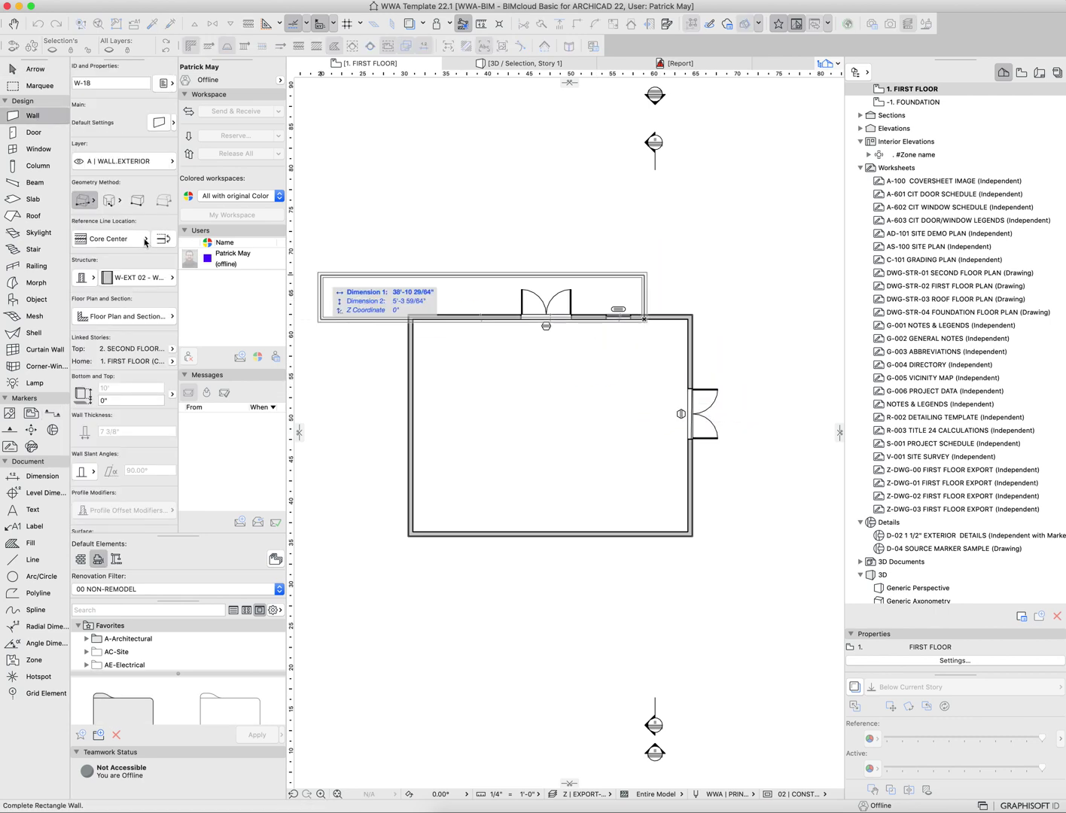
{"action": "left_click", "coordinate": [82, 206]}
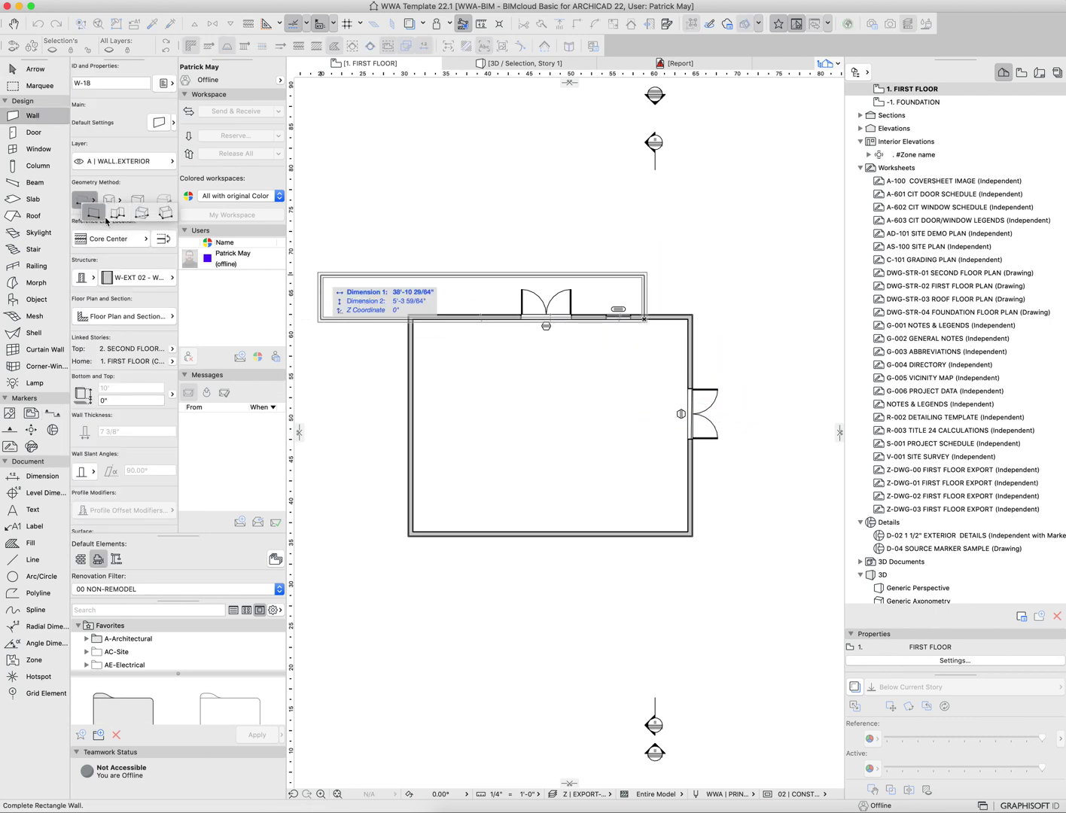
{"action": "left_click", "coordinate": [96, 215]}
{"action": "left_click", "coordinate": [85, 203]}
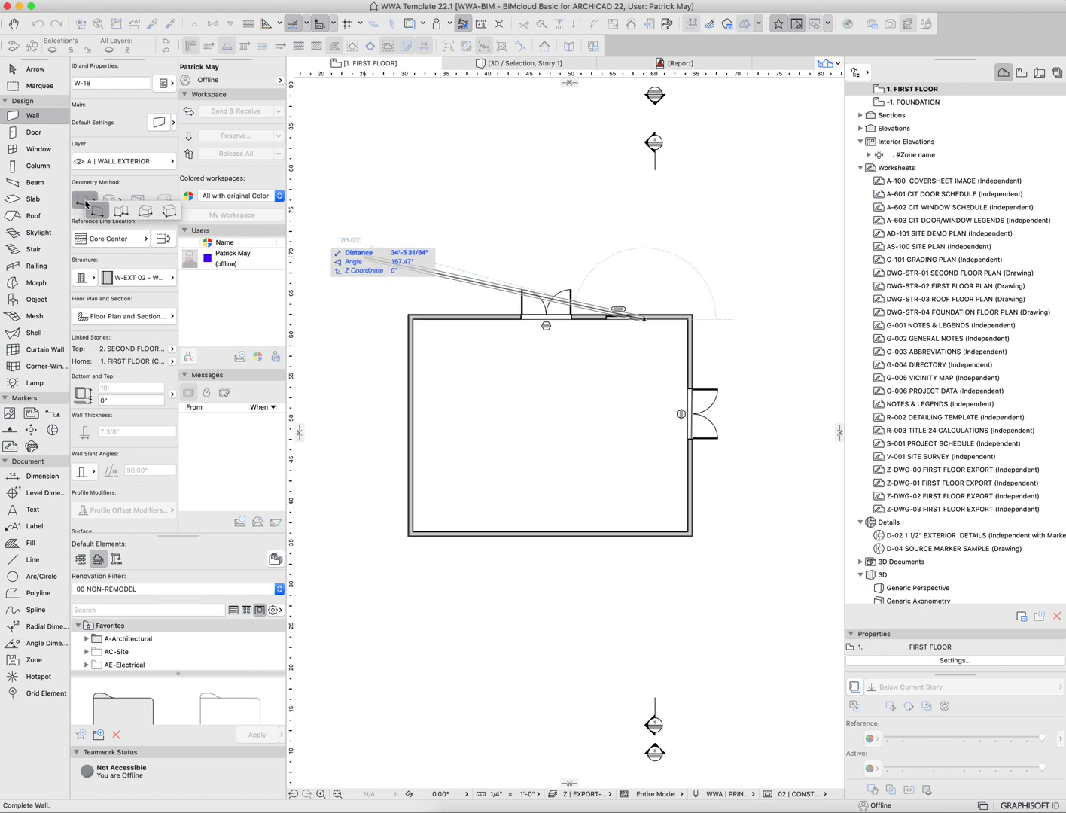
{"action": "left_click", "coordinate": [121, 211]}
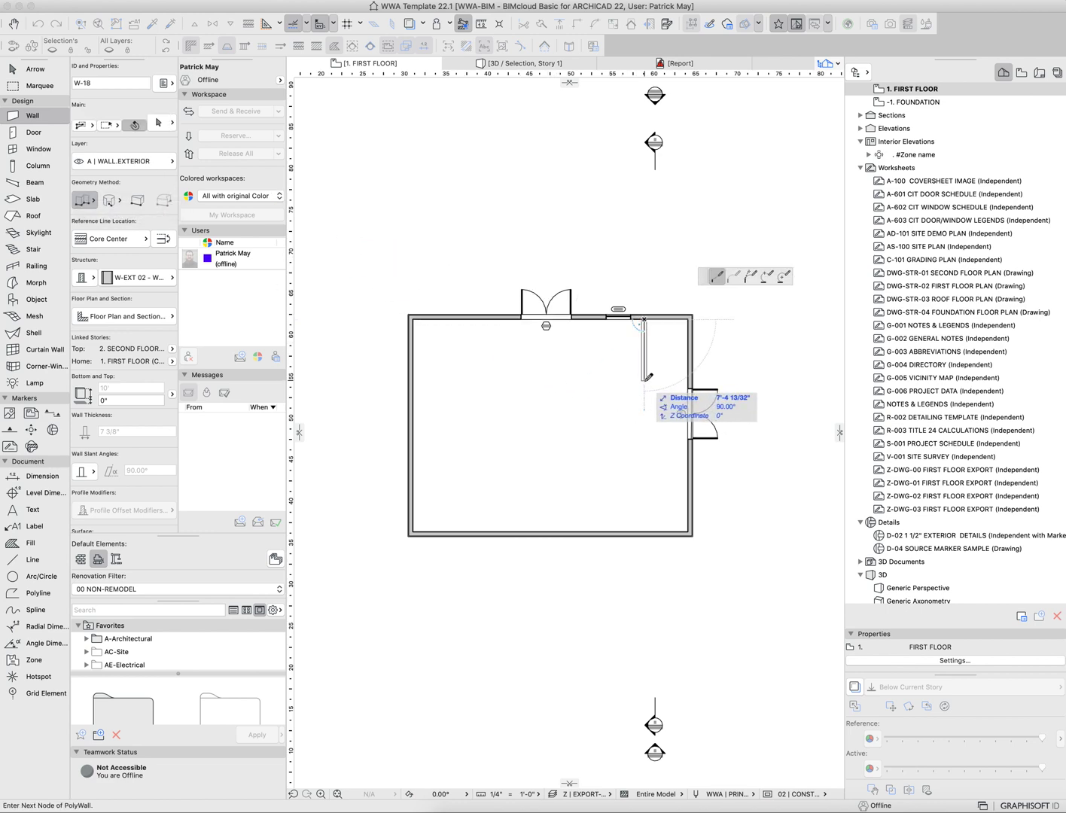
{"action": "left_click", "coordinate": [643, 380]}
{"action": "left_click", "coordinate": [688, 379]}
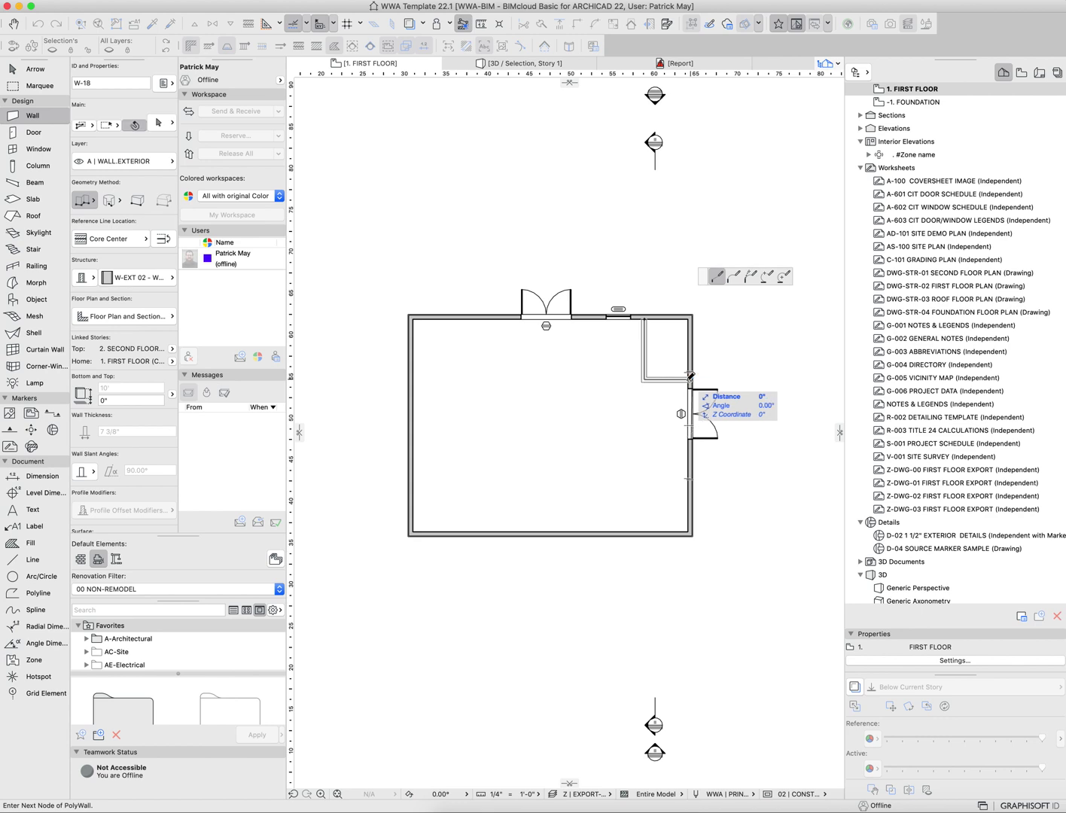
{"action": "left_click", "coordinate": [689, 378]}
{"action": "key", "text": "Escape"}
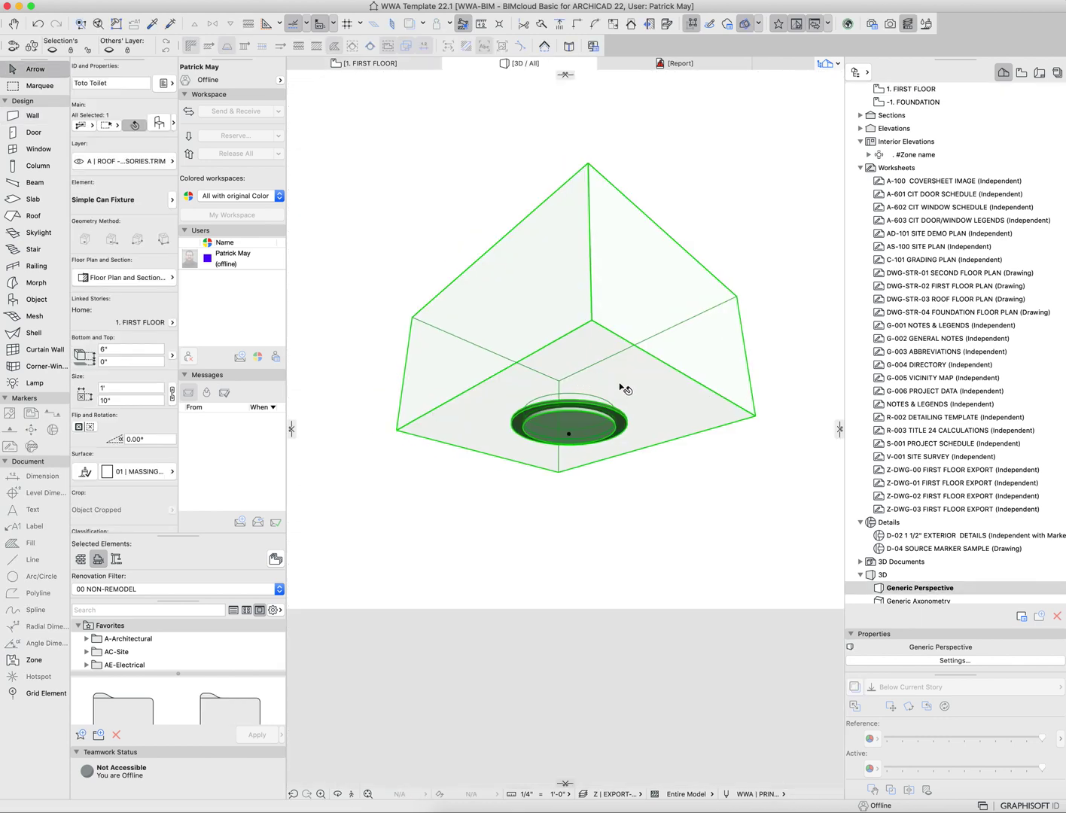
- Deselect the can fixture, fit the whole model in the 3D view and look closely inside the new corner room
{"action": "key", "text": "Escape"}
{"action": "middle_click", "coordinate": [627, 395]}
{"action": "middle_click", "coordinate": [627, 395]}
{"action": "middle_click_drag", "start_coordinate": [661, 409], "coordinate": [631, 522], "text": "shift"}
{"action": "scroll", "coordinate": [596, 655], "scroll_direction": "up", "scroll_amount": 5}
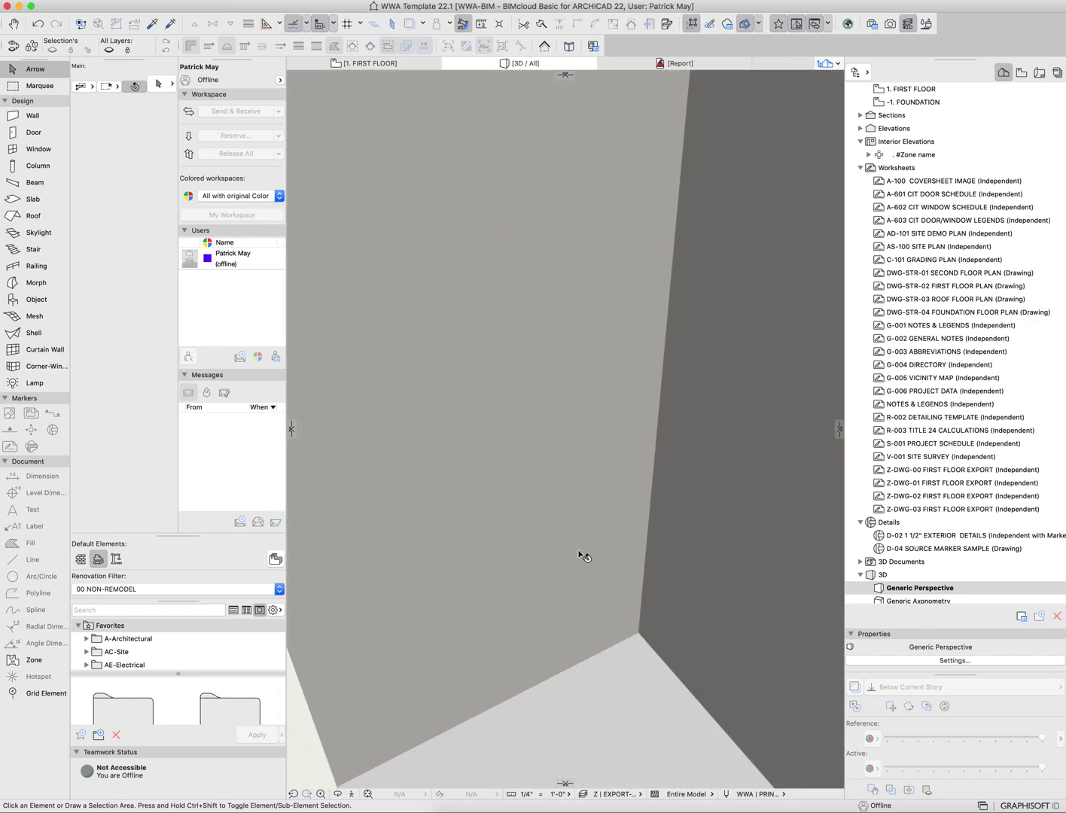
- Draw a marquee about 14' by 10'-9" around the corner room on the first floor plan and display only that area in 3D
{"action": "key", "text": "F2"}
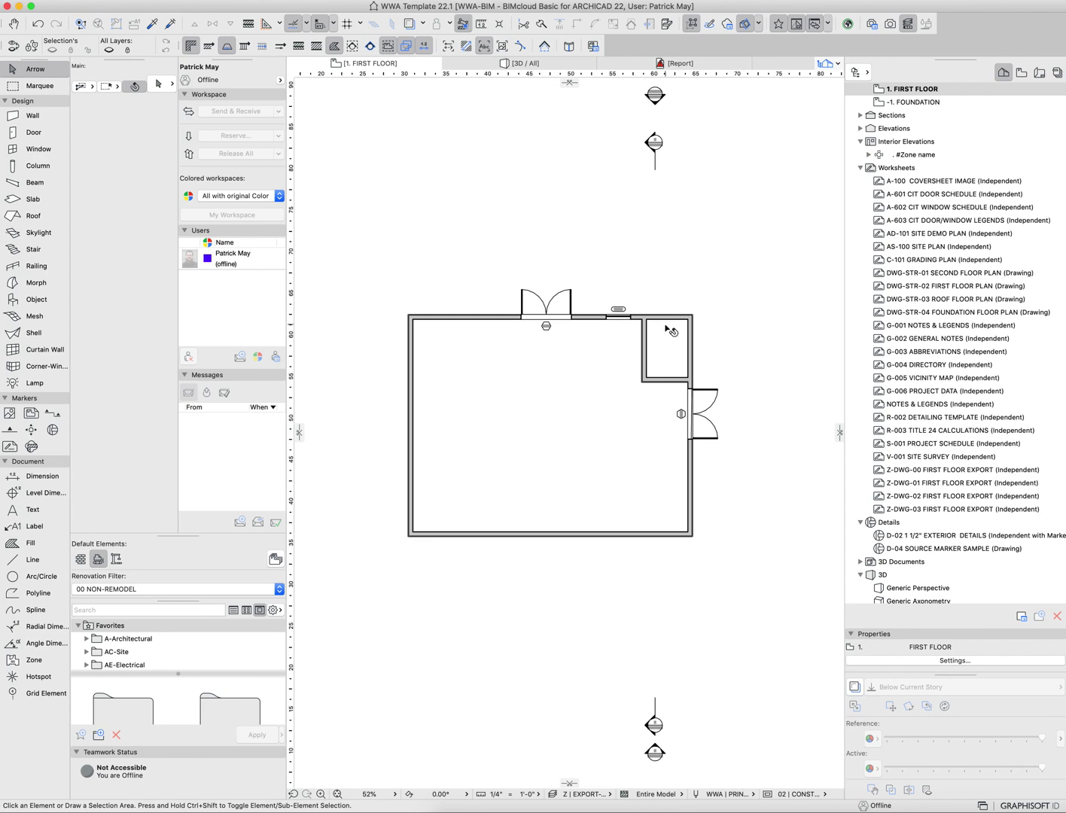
{"action": "scroll", "coordinate": [662, 342], "scroll_direction": "down", "scroll_amount": 2}
{"action": "key", "text": "m"}
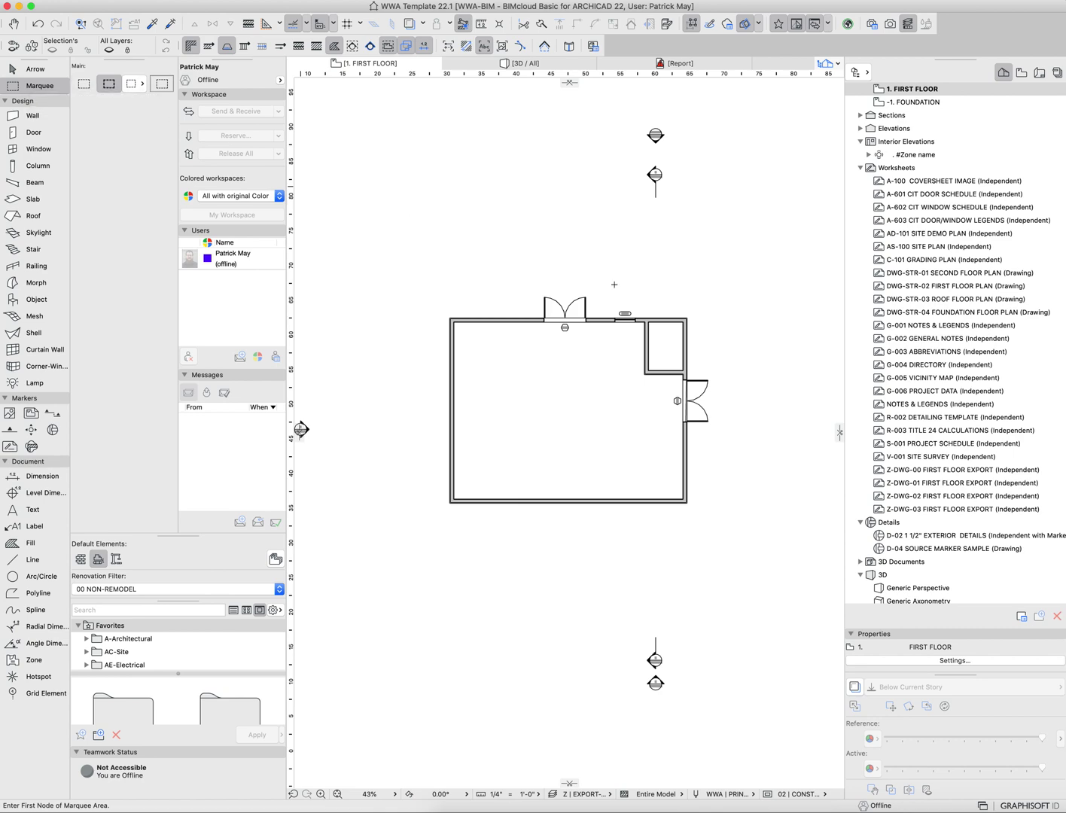
{"action": "left_click", "coordinate": [630, 294]}
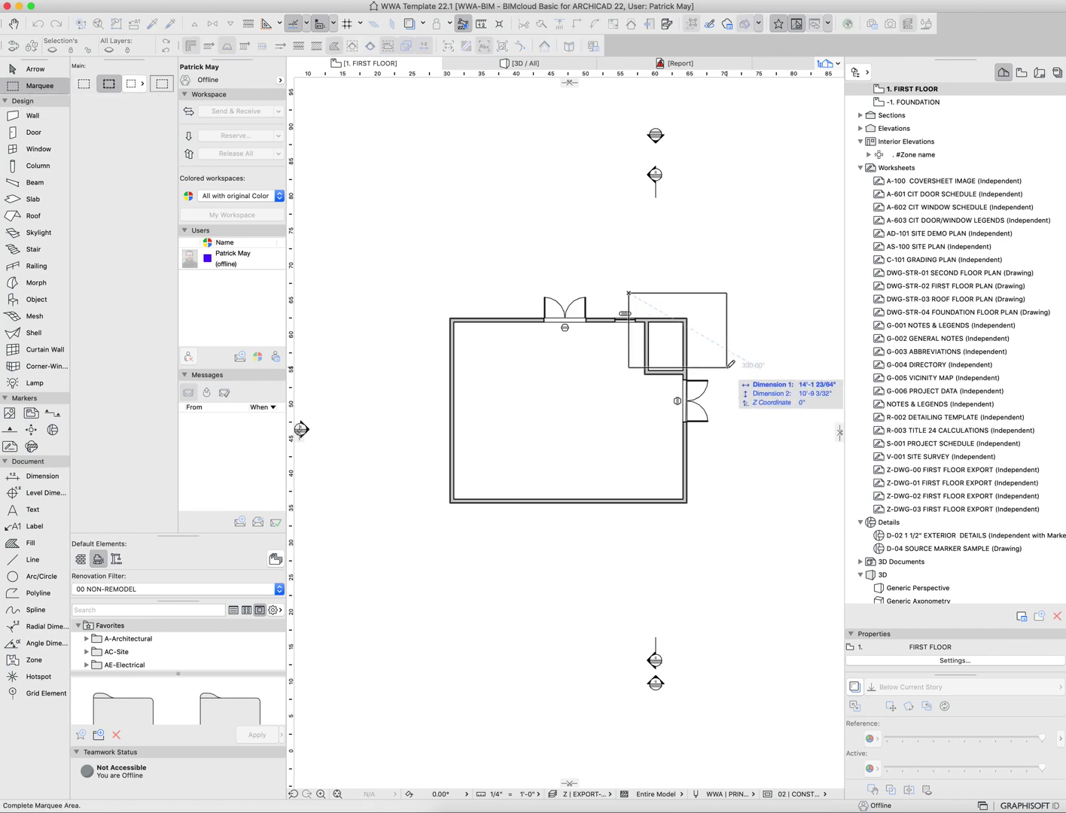
{"action": "left_click", "coordinate": [727, 368]}
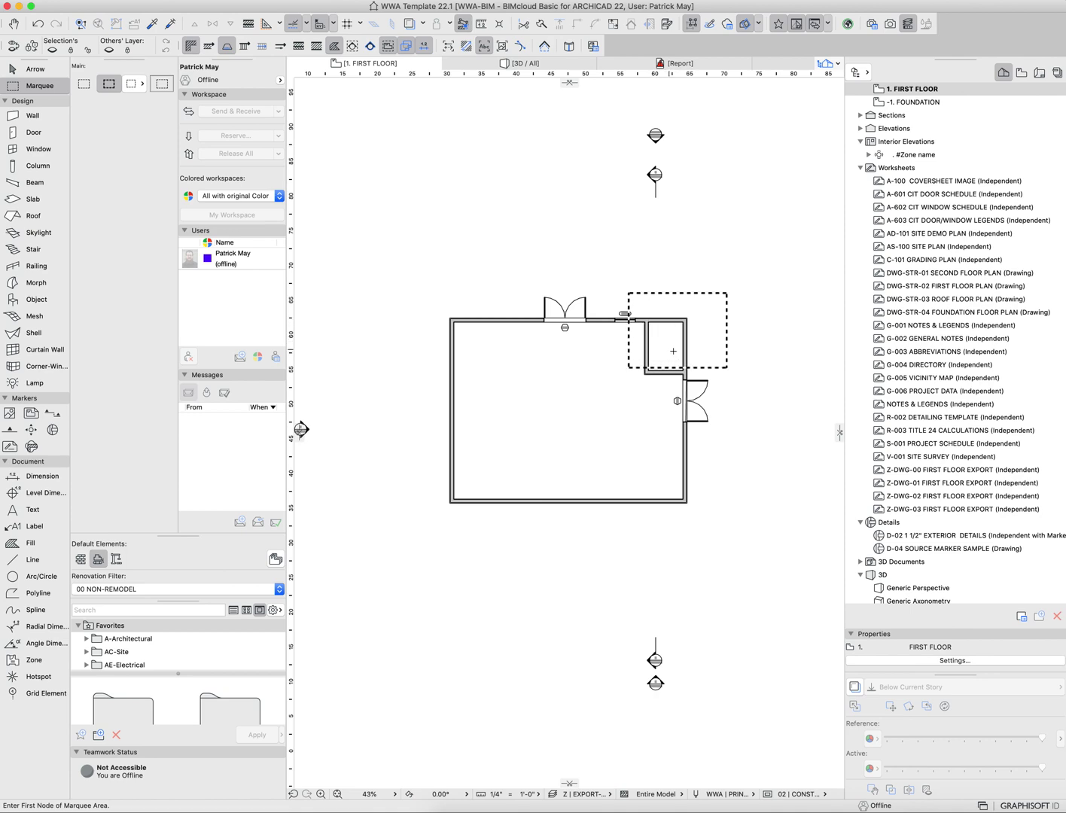
{"action": "key", "text": "F5"}
{"action": "scroll", "coordinate": [674, 374], "scroll_direction": "down", "scroll_amount": 5}
{"action": "middle_click_drag", "start_coordinate": [674, 374], "coordinate": [647, 364], "text": "shift"}
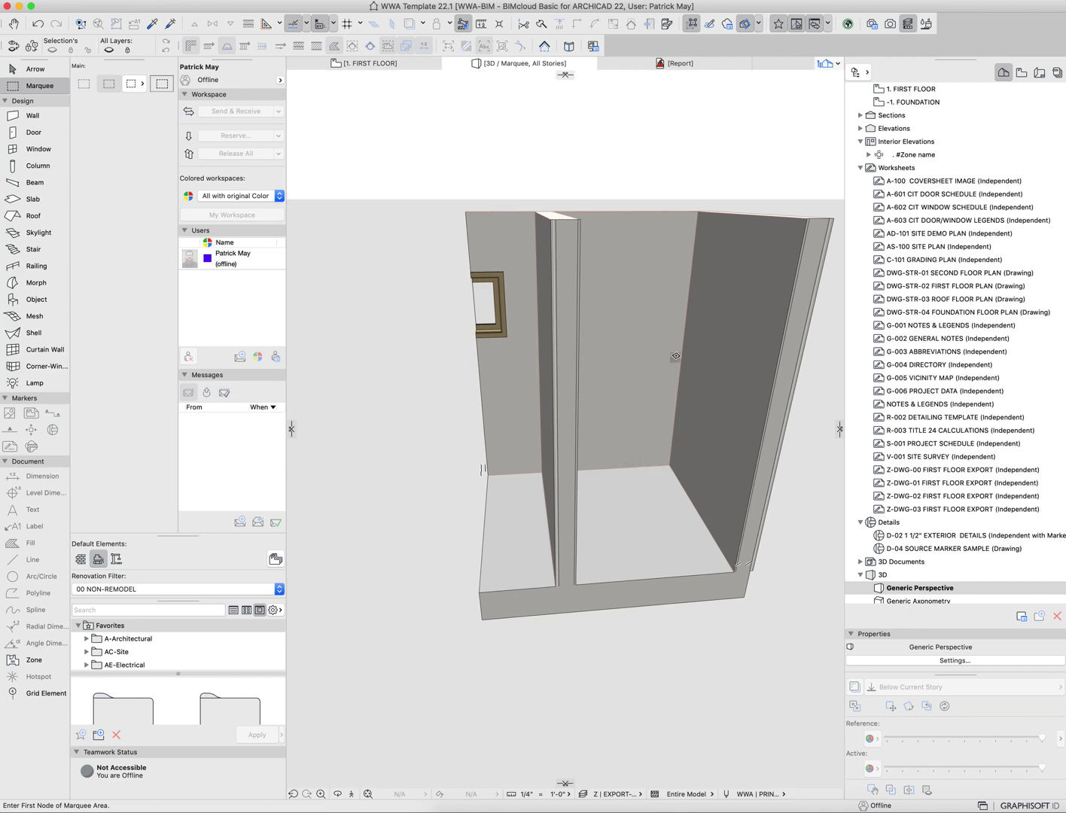
{"action": "middle_click_drag", "start_coordinate": [676, 358], "coordinate": [650, 445], "text": "shift"}
- Select the slab, upper and right exterior walls and the corner room's left wall in plan, and display only this selection in 3D
{"action": "key", "text": "w"}
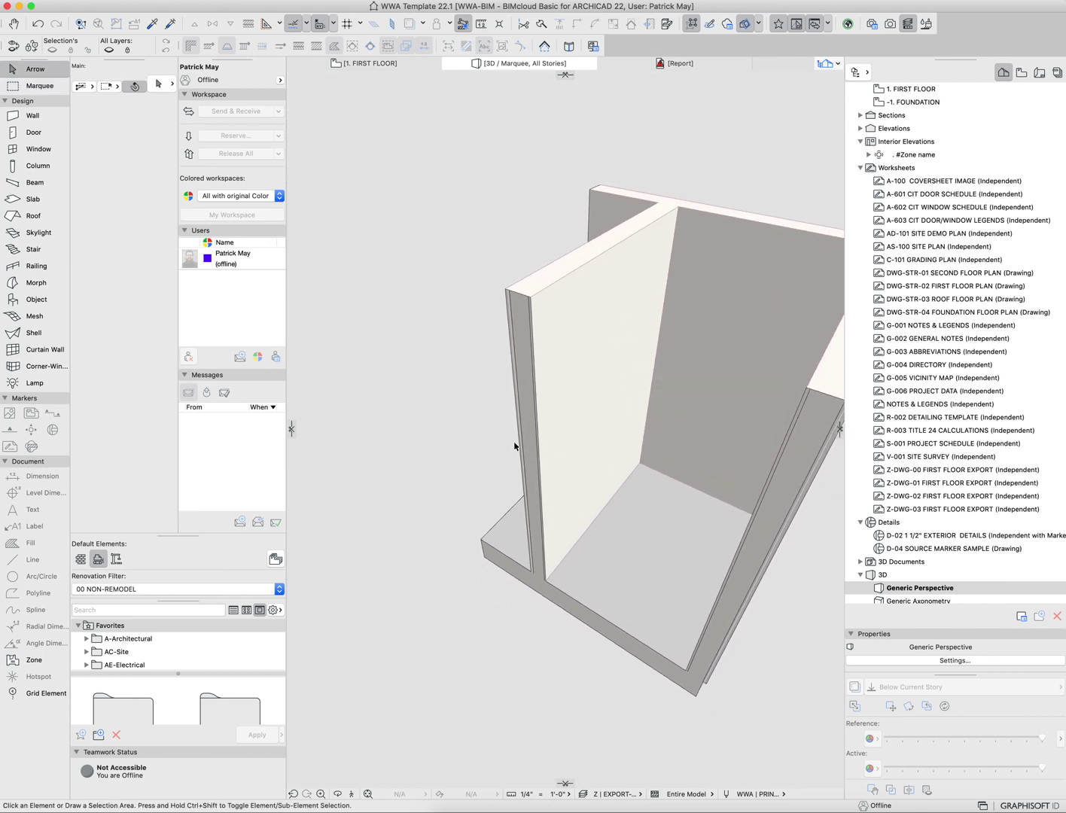
{"action": "key", "text": "F2"}
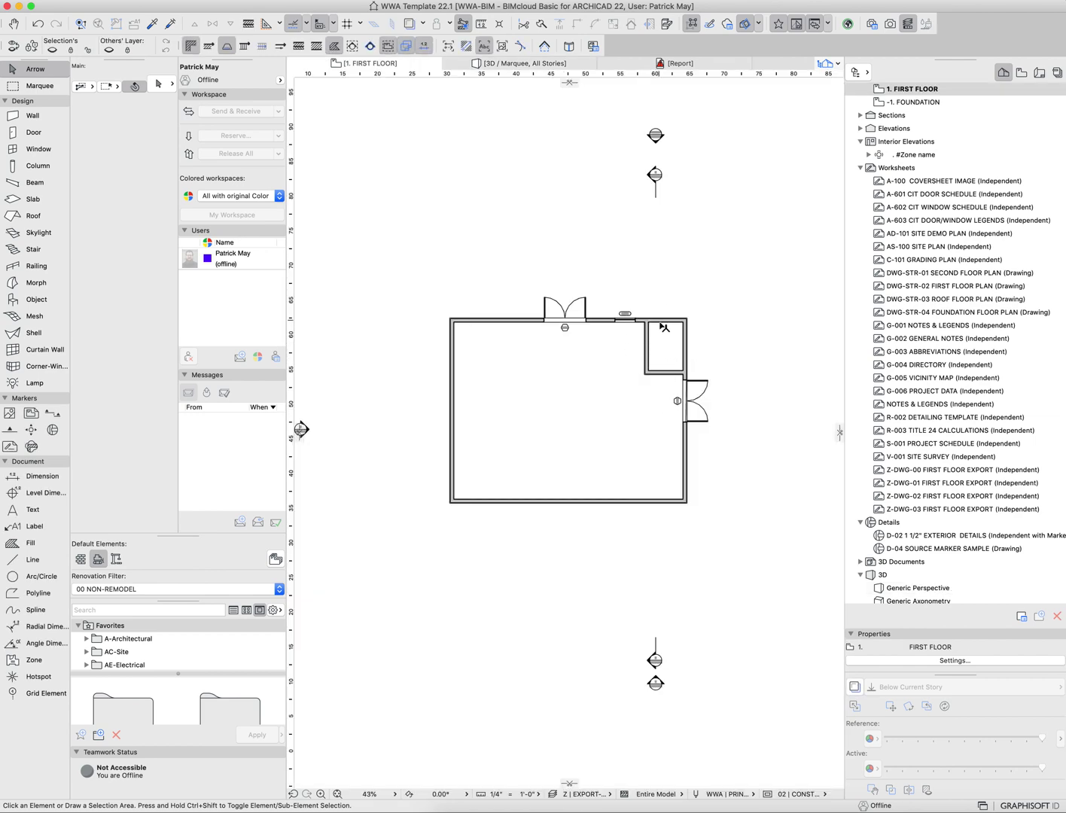
{"action": "key", "text": "super+a"}
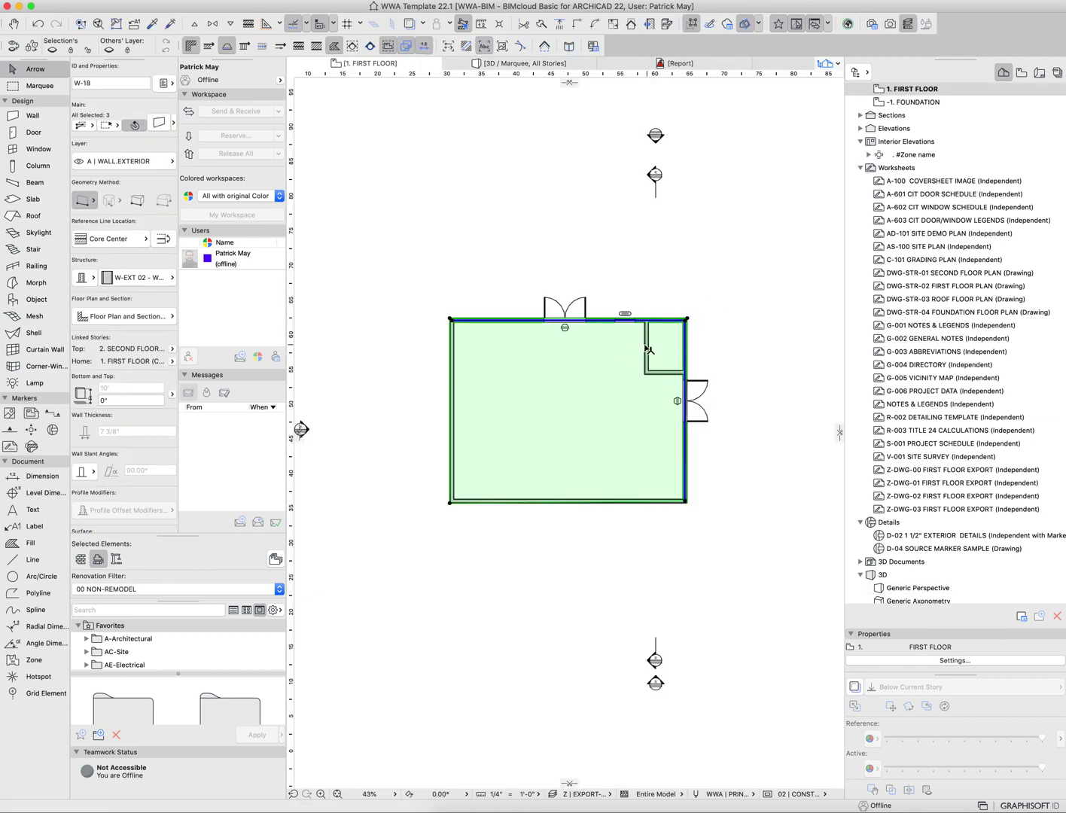
{"action": "left_click", "coordinate": [645, 347], "text": "shift"}
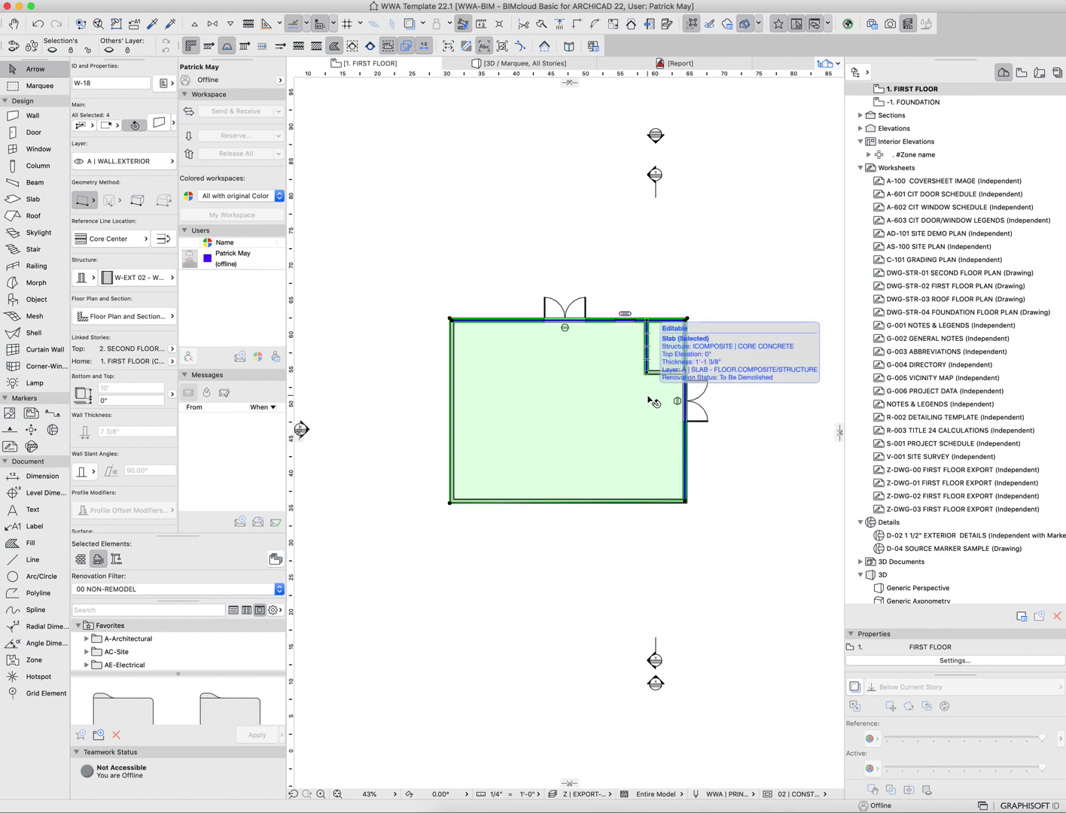
{"action": "key", "text": "F5"}
{"action": "middle_click_drag", "start_coordinate": [646, 388], "coordinate": [634, 419], "text": "shift"}
{"action": "scroll", "coordinate": [635, 418], "scroll_direction": "down", "scroll_amount": 10}
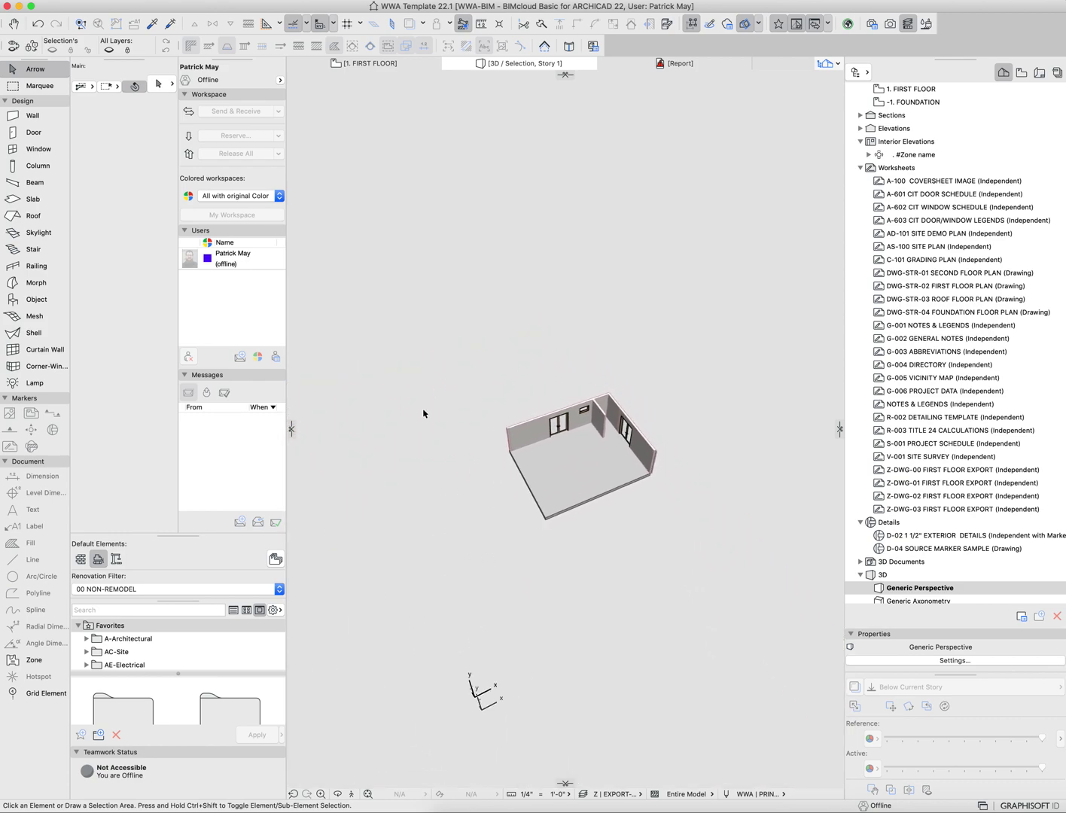
- Display the entire model in 3D again and focus on the corner room
{"action": "key", "text": "super+F5"}
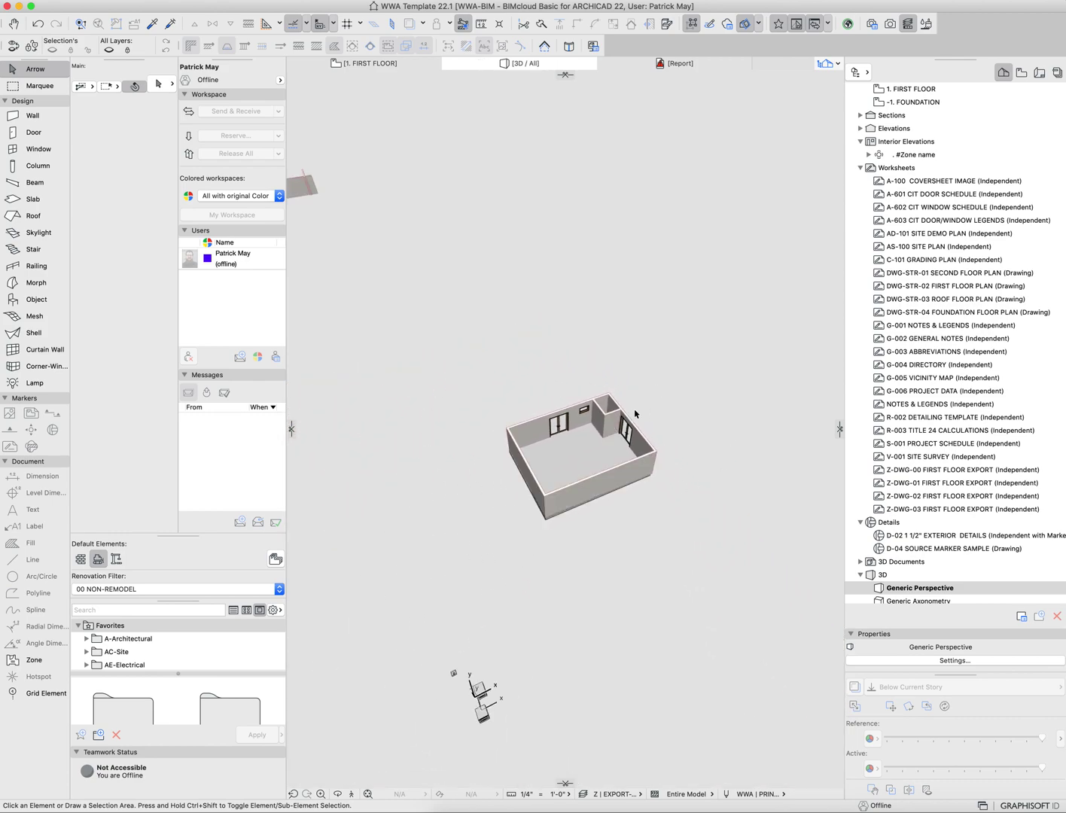
{"action": "scroll", "coordinate": [611, 414], "scroll_direction": "up", "scroll_amount": 10}
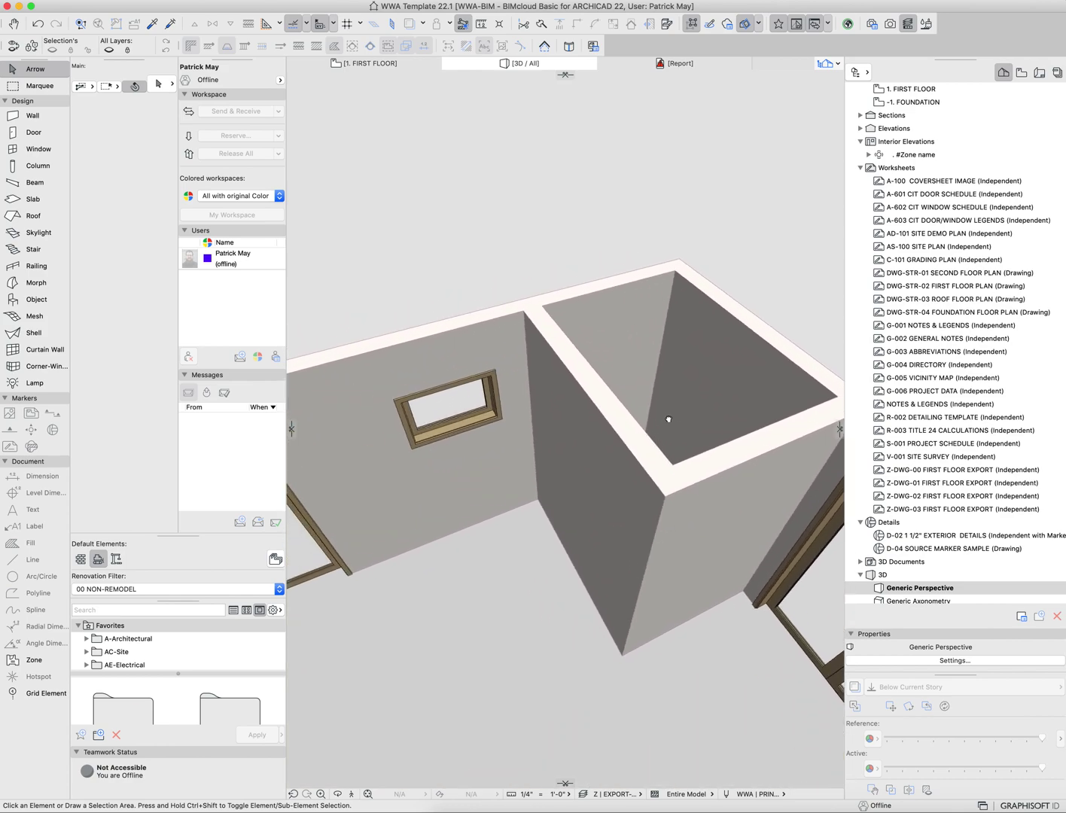
{"action": "middle_click_drag", "start_coordinate": [494, 443], "coordinate": [599, 443], "text": "shift"}
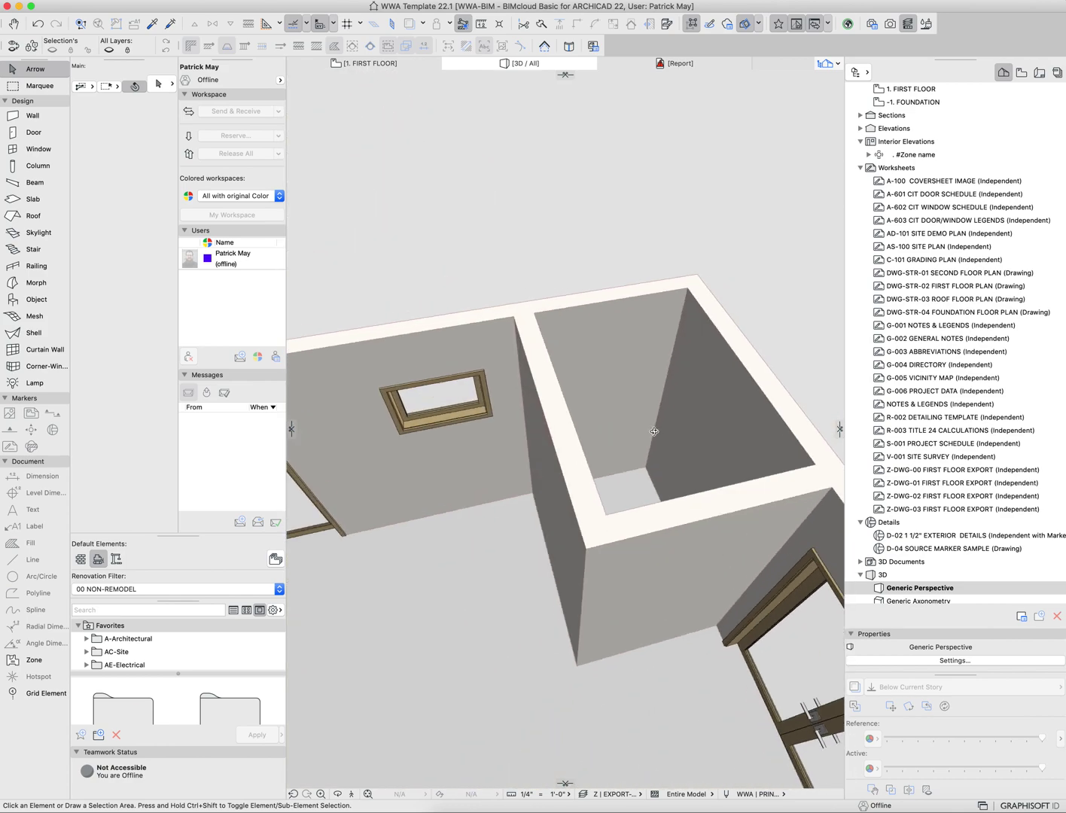
- Isolate in 3D the two exterior walls that meet at the corner room, and clear the selection
{"action": "left_click", "coordinate": [675, 447]}
{"action": "left_click", "coordinate": [641, 452], "text": "shift"}
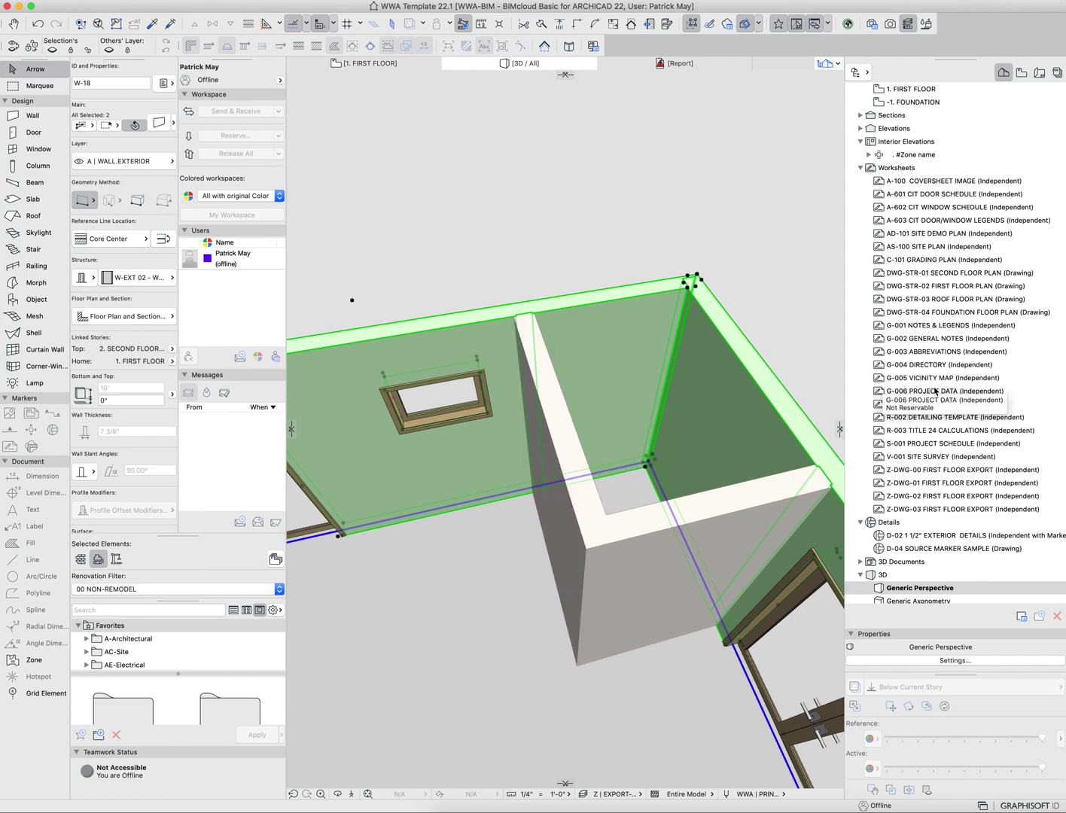
{"action": "middle_click_drag", "start_coordinate": [749, 429], "coordinate": [608, 501], "text": "shift"}
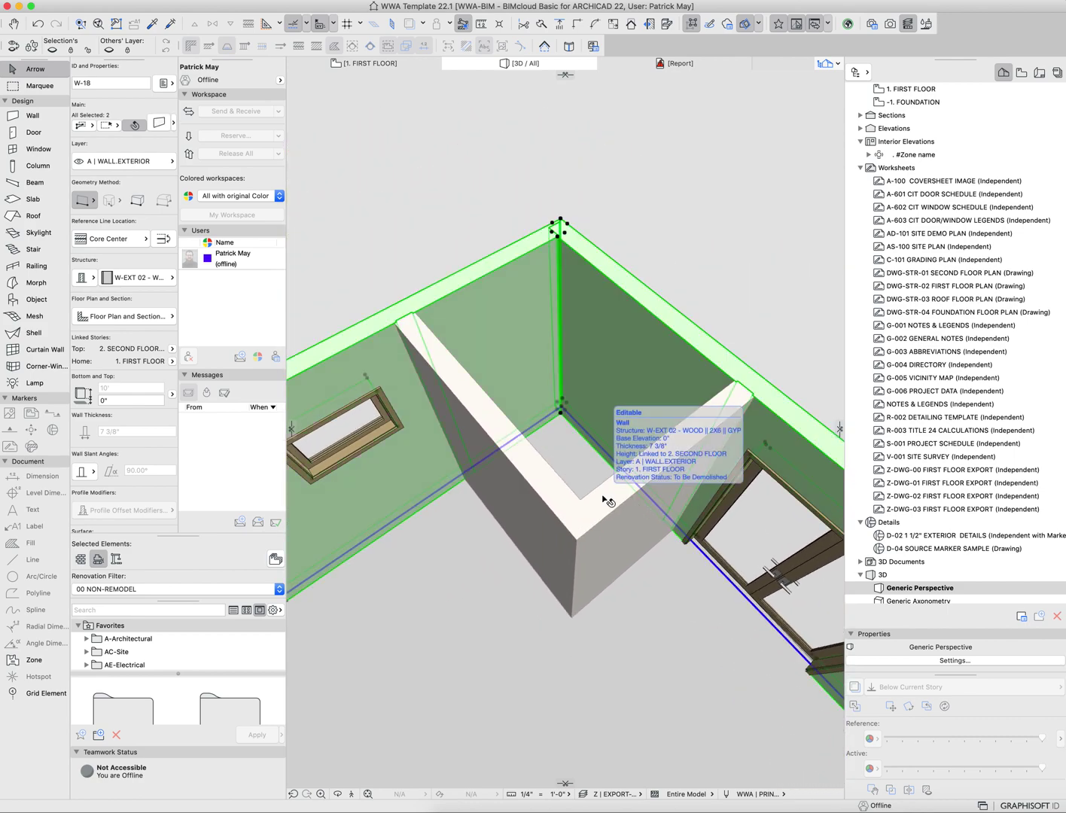
{"action": "key", "text": "F5"}
{"action": "scroll", "coordinate": [691, 468], "scroll_direction": "down", "scroll_amount": 5}
{"action": "middle_click_drag", "start_coordinate": [690, 469], "coordinate": [578, 409], "text": "shift"}
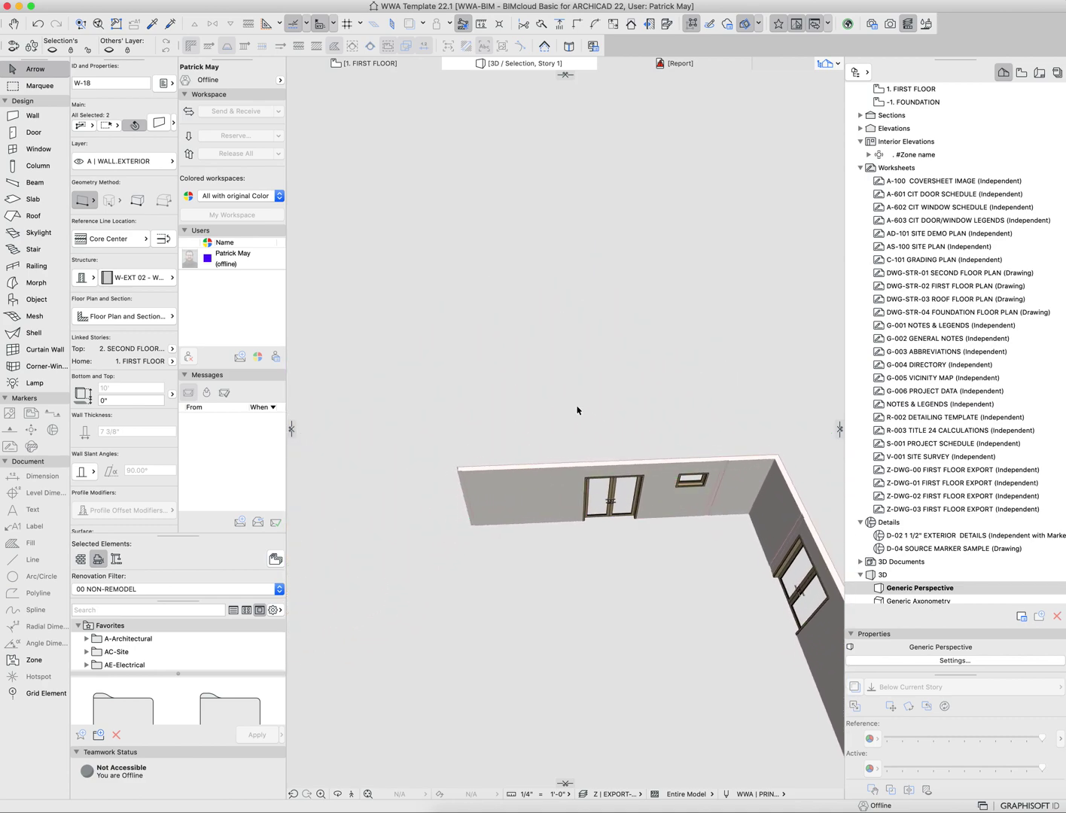
{"action": "key", "text": "Escape"}
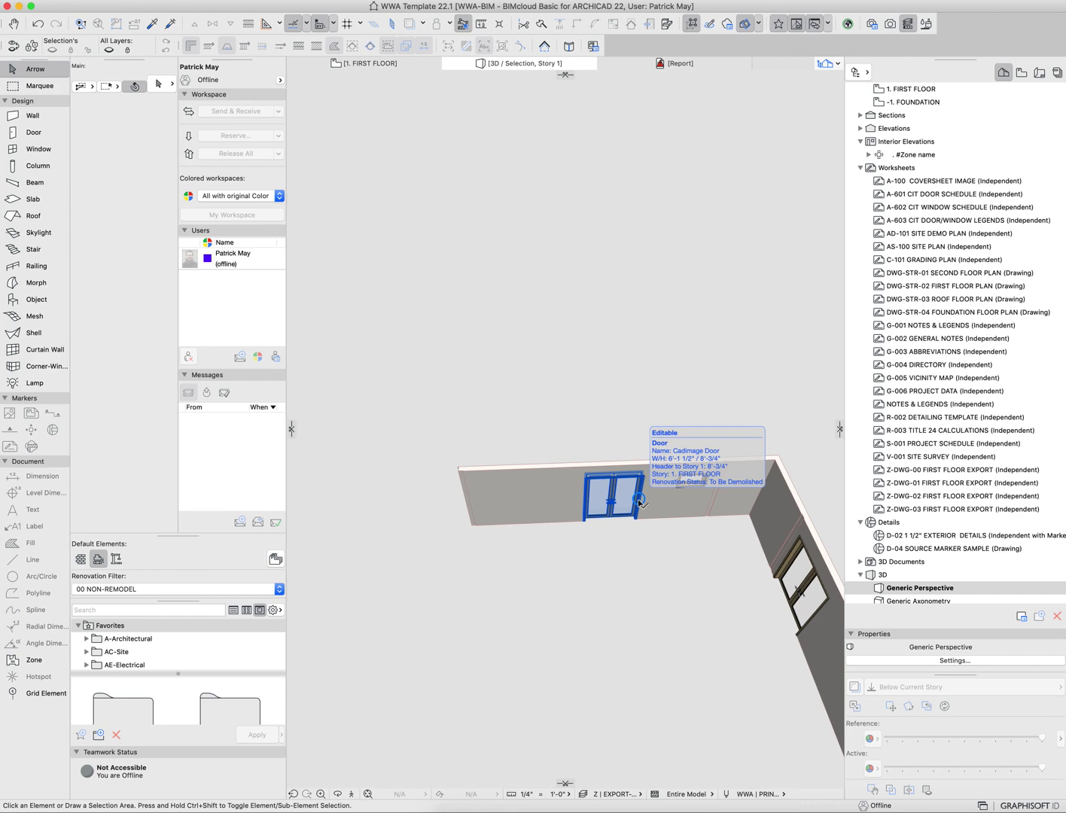
- Select the double door beside the small window and display only that selection in 3D
{"action": "left_click", "coordinate": [631, 501]}
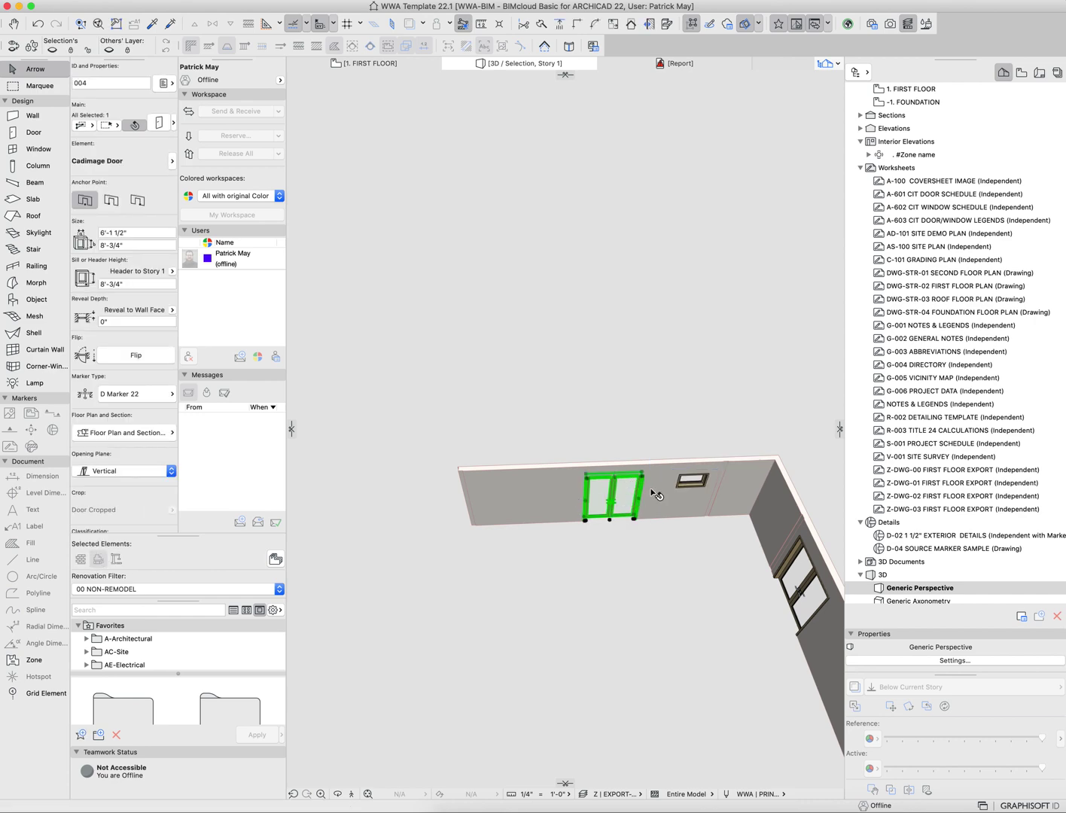
{"action": "scroll", "coordinate": [624, 485], "scroll_direction": "up", "scroll_amount": 1}
{"action": "scroll", "coordinate": [628, 485], "scroll_direction": "up", "scroll_amount": 3}
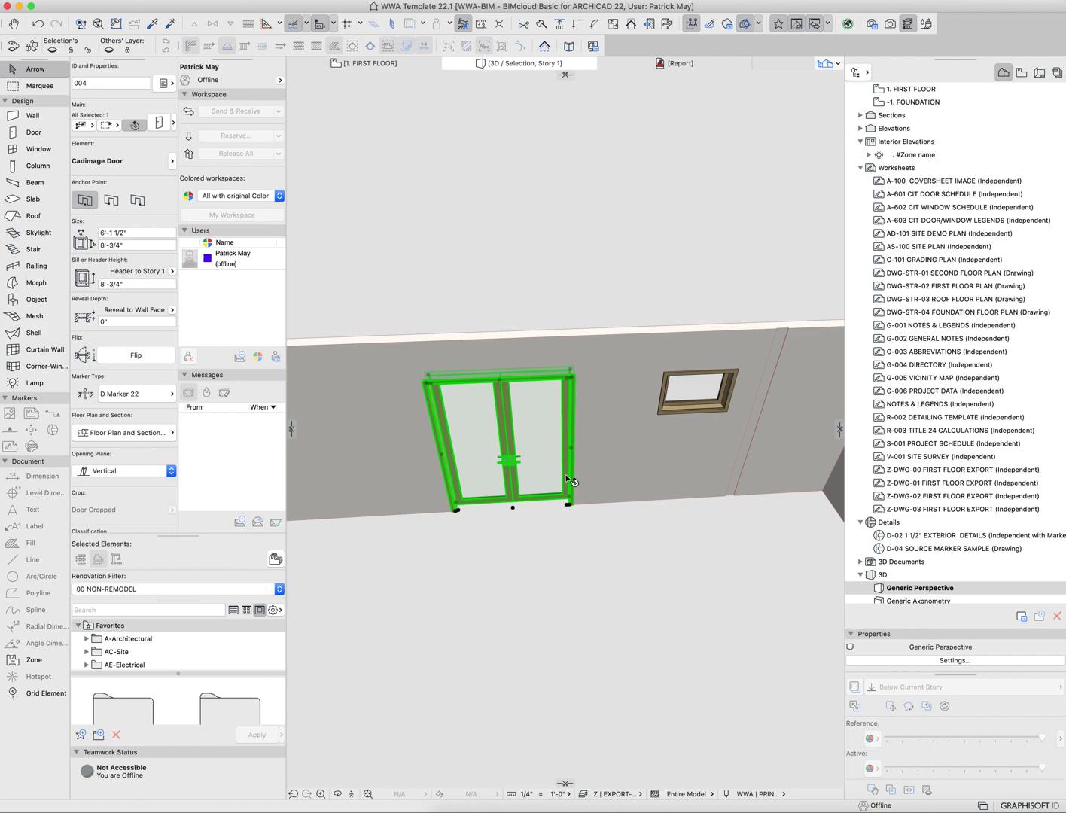
{"action": "scroll", "coordinate": [623, 471], "scroll_direction": "down", "scroll_amount": 4}
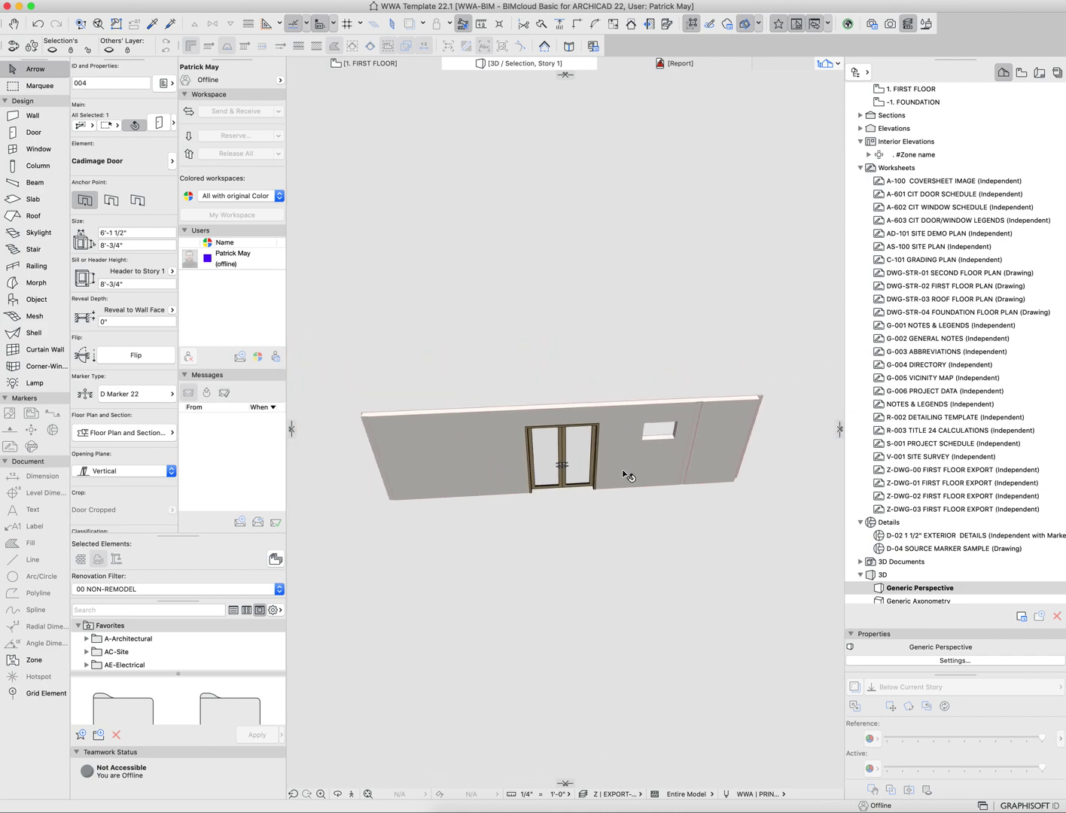
- Select the wall containing the double door and window, display only that wall in 3D, and clear the selection
{"action": "left_click", "coordinate": [645, 460]}
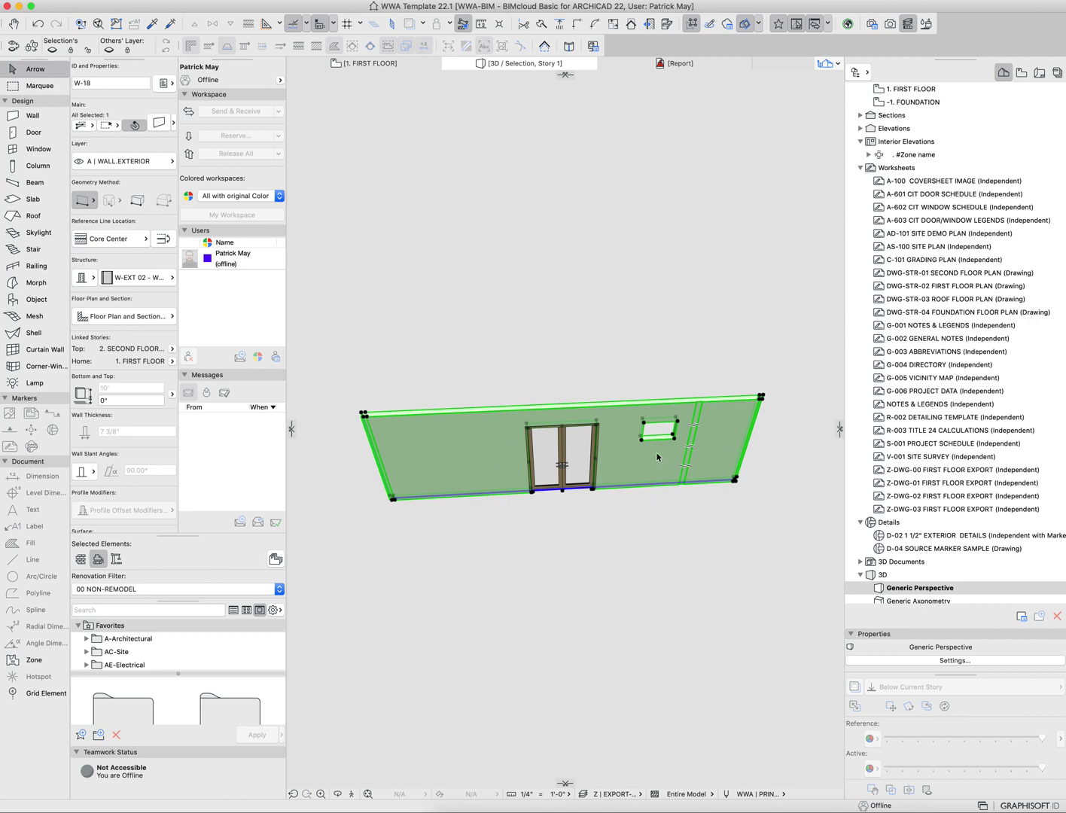
{"action": "left_click", "coordinate": [651, 524]}
{"action": "left_click", "coordinate": [675, 442]}
{"action": "key", "text": "Escape"}
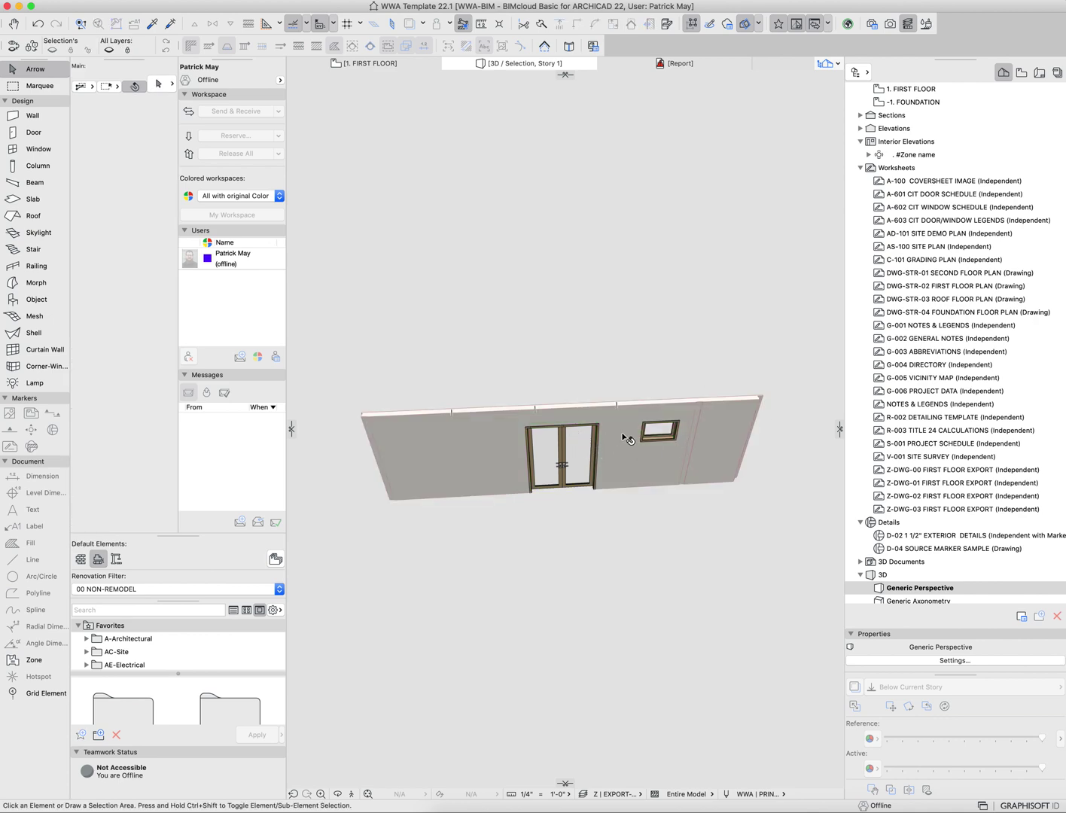
- On the first-floor plan, select the corner room wall beside the small window, hide all other layers, and view the model in 3D
{"action": "key", "text": "F2"}
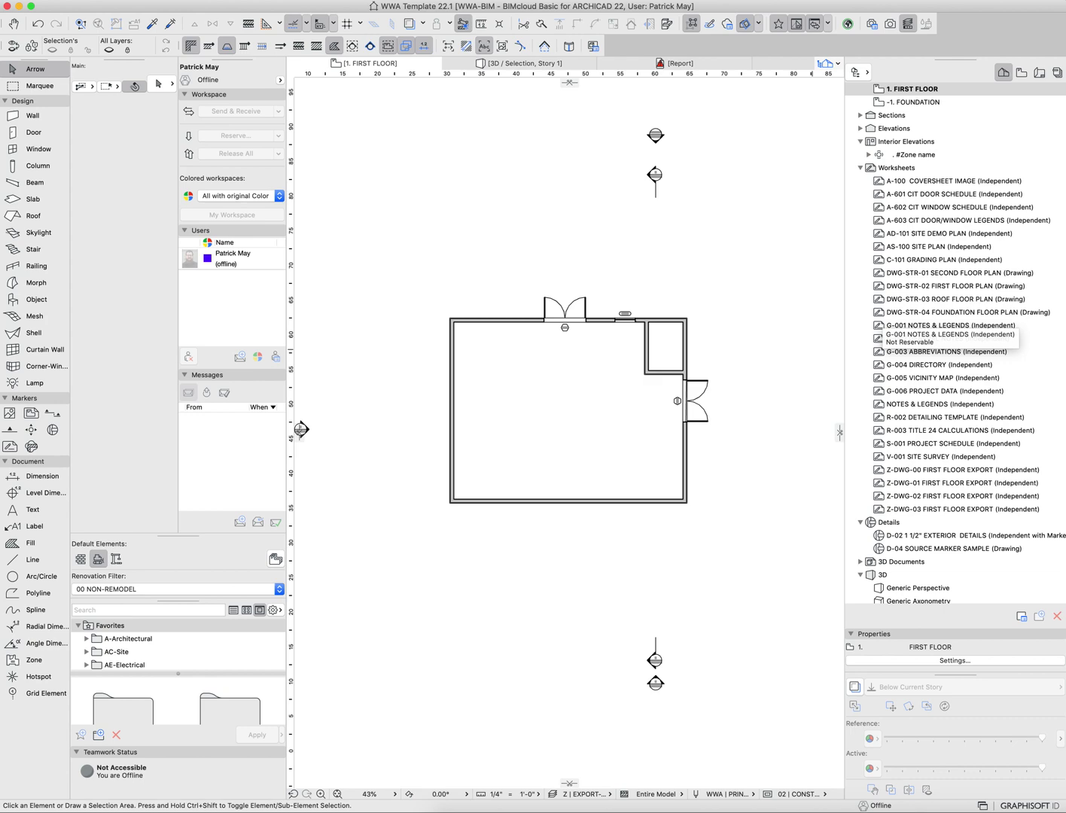
{"action": "left_click", "coordinate": [651, 344]}
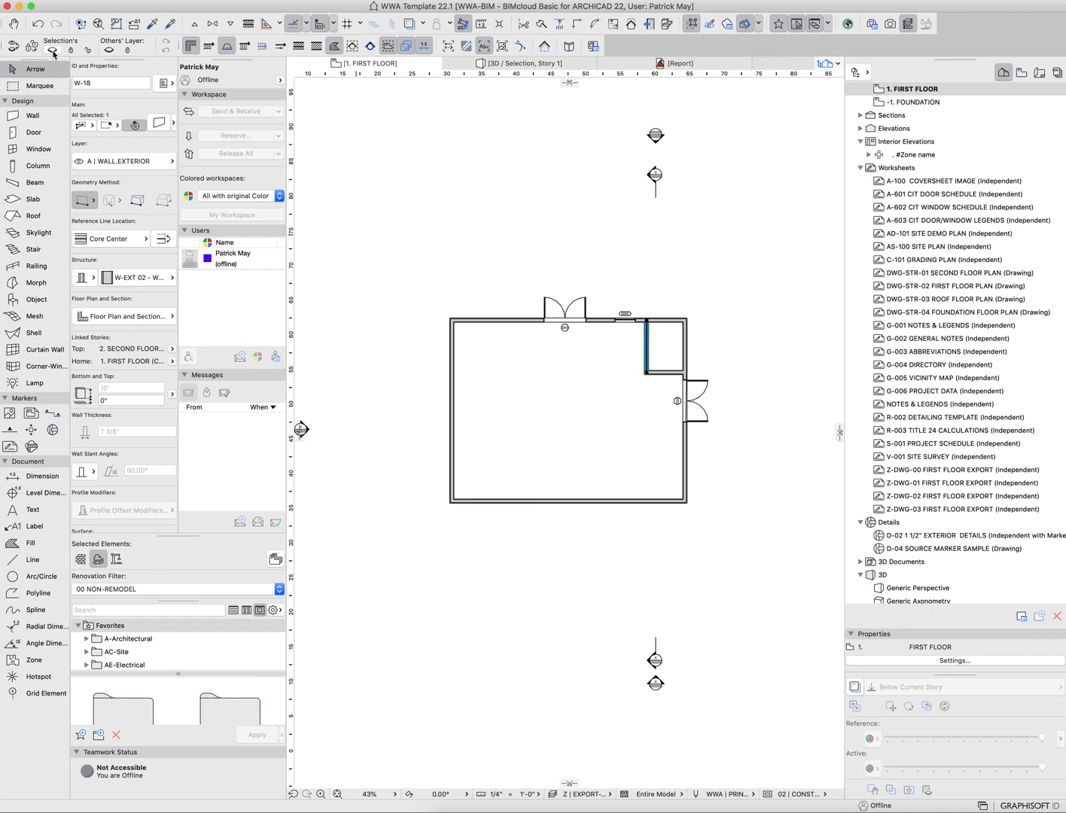
{"action": "left_click", "coordinate": [108, 51]}
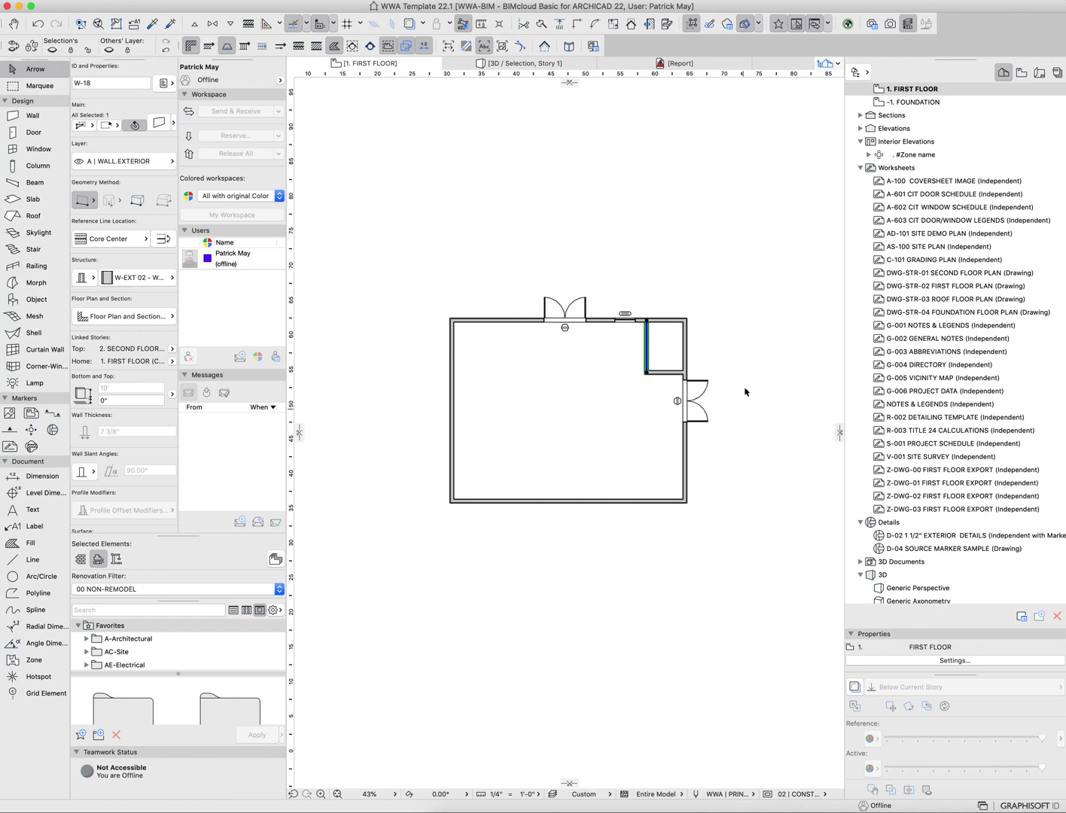
{"action": "key", "text": "Escape"}
{"action": "key", "text": "F5"}
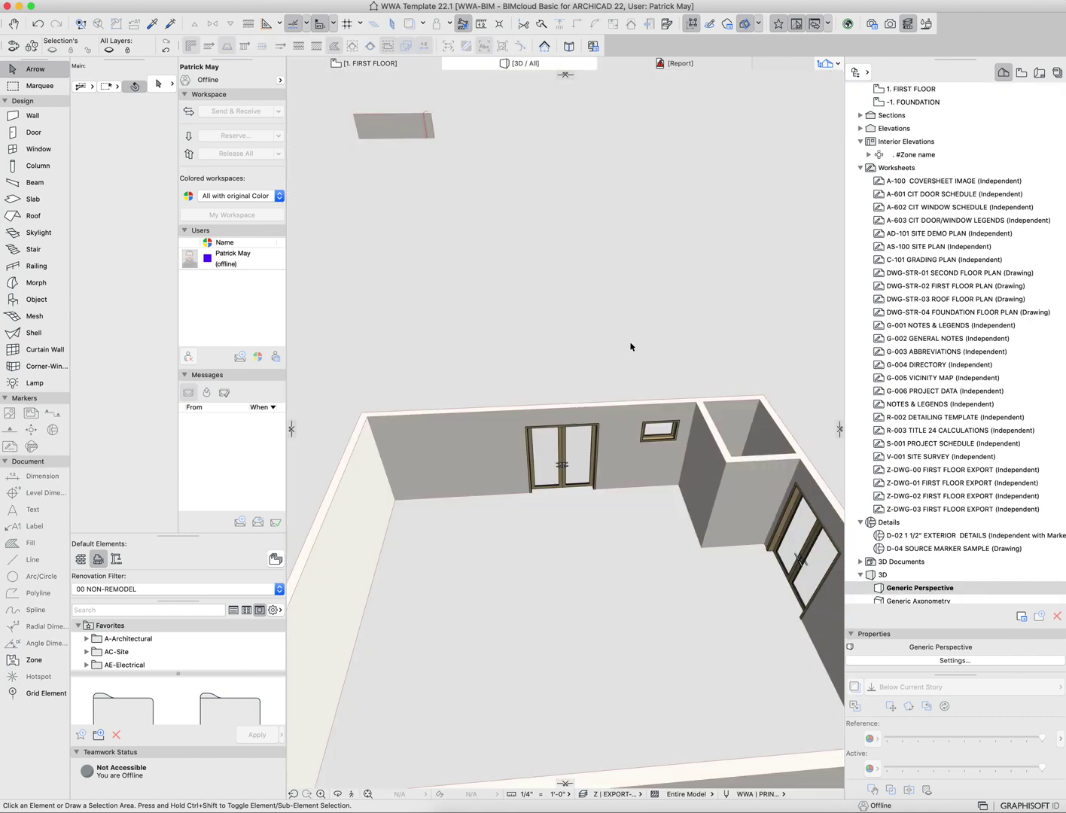
{"action": "scroll", "coordinate": [630, 347], "scroll_direction": "down", "scroll_amount": 5}
{"action": "middle_click_drag", "start_coordinate": [647, 347], "coordinate": [717, 383], "text": "shift"}
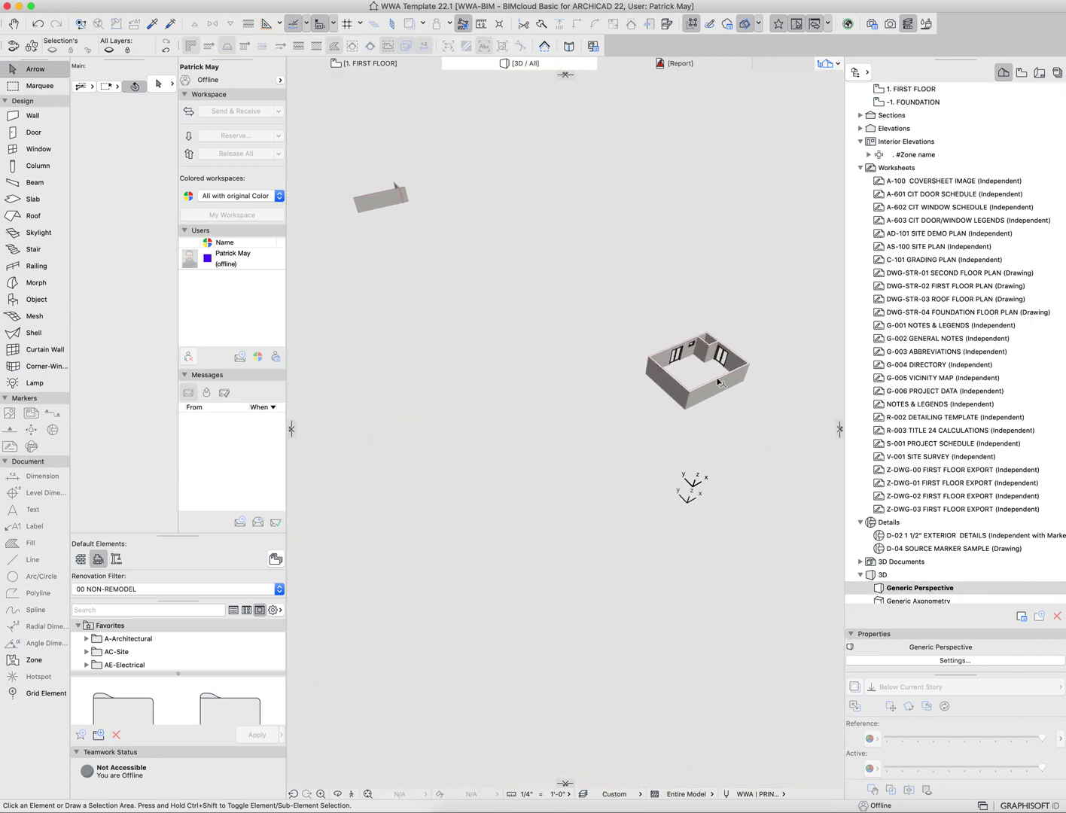
- Restore the hidden layers on the first-floor plan and check the layers of the section marker and the corner room wall
{"action": "key", "text": "F2"}
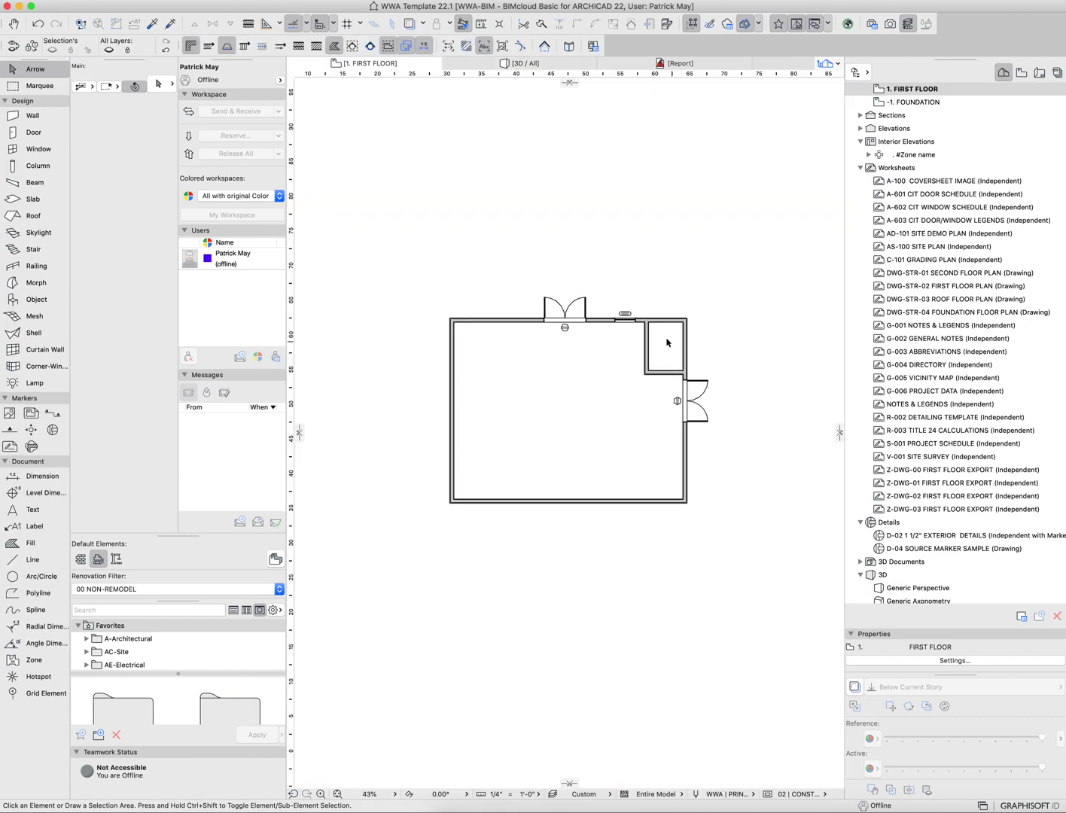
{"action": "left_click", "coordinate": [167, 50]}
{"action": "left_click", "coordinate": [656, 181]}
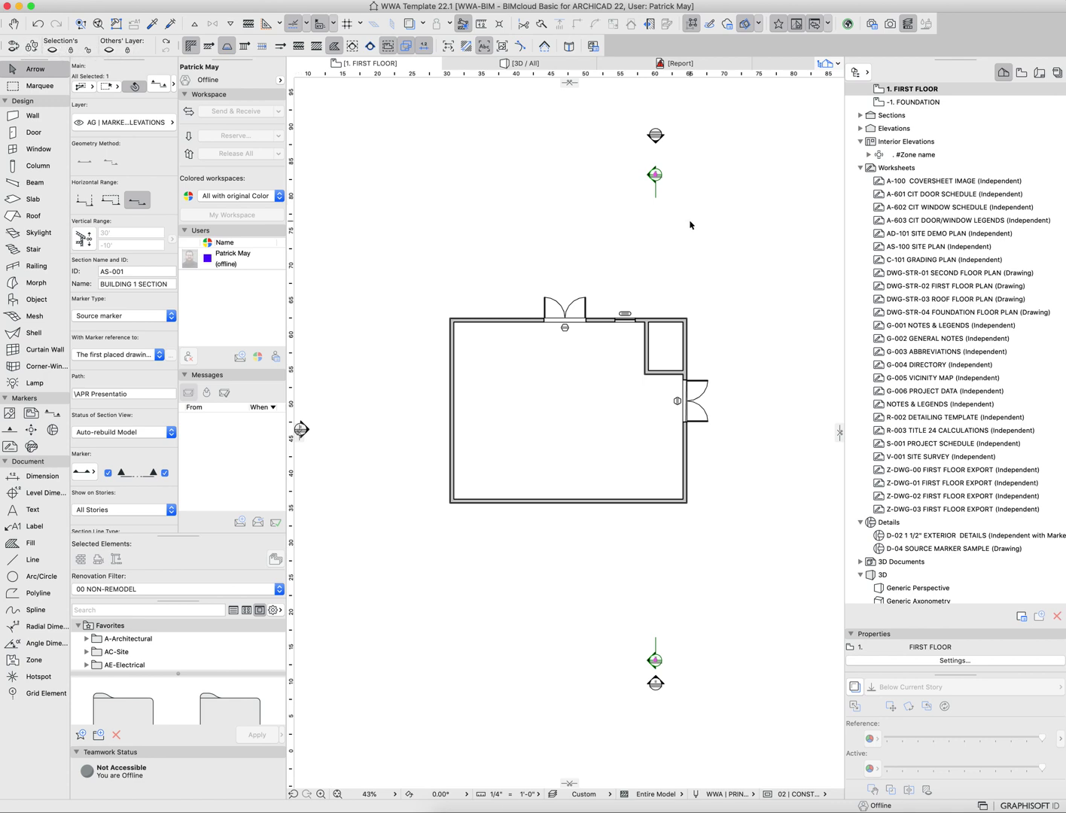
{"action": "left_click", "coordinate": [647, 346]}
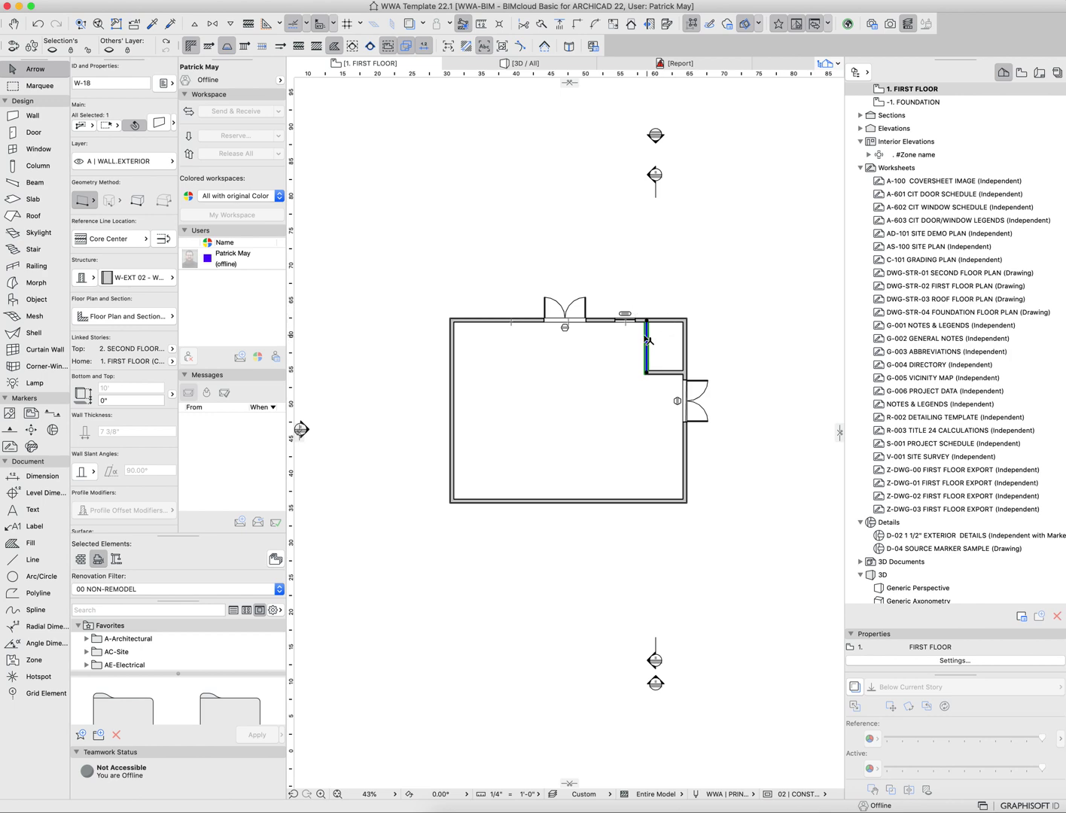
{"action": "mouse_move", "coordinate": [647, 341]}
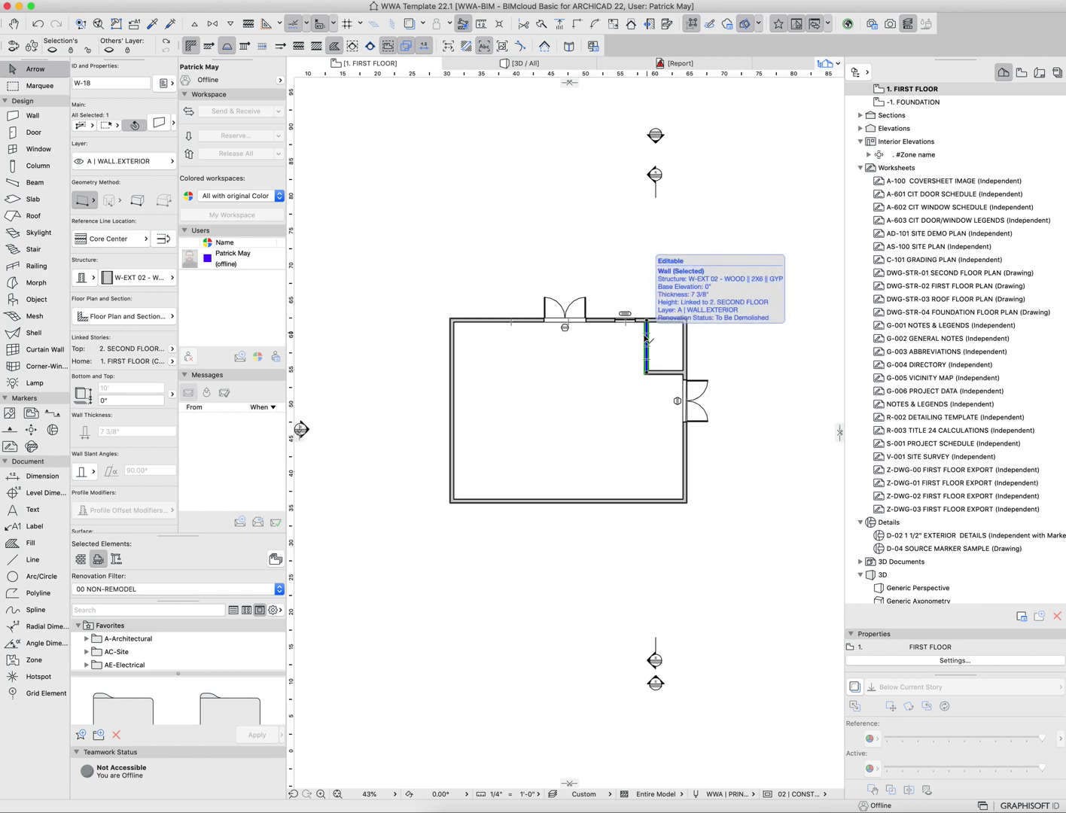
{"action": "left_click", "coordinate": [617, 344]}
- Review the modeling layer combinations for shell, no landscape, interiors and structure in the layer settings, without applying any
{"action": "key", "text": "super+l"}
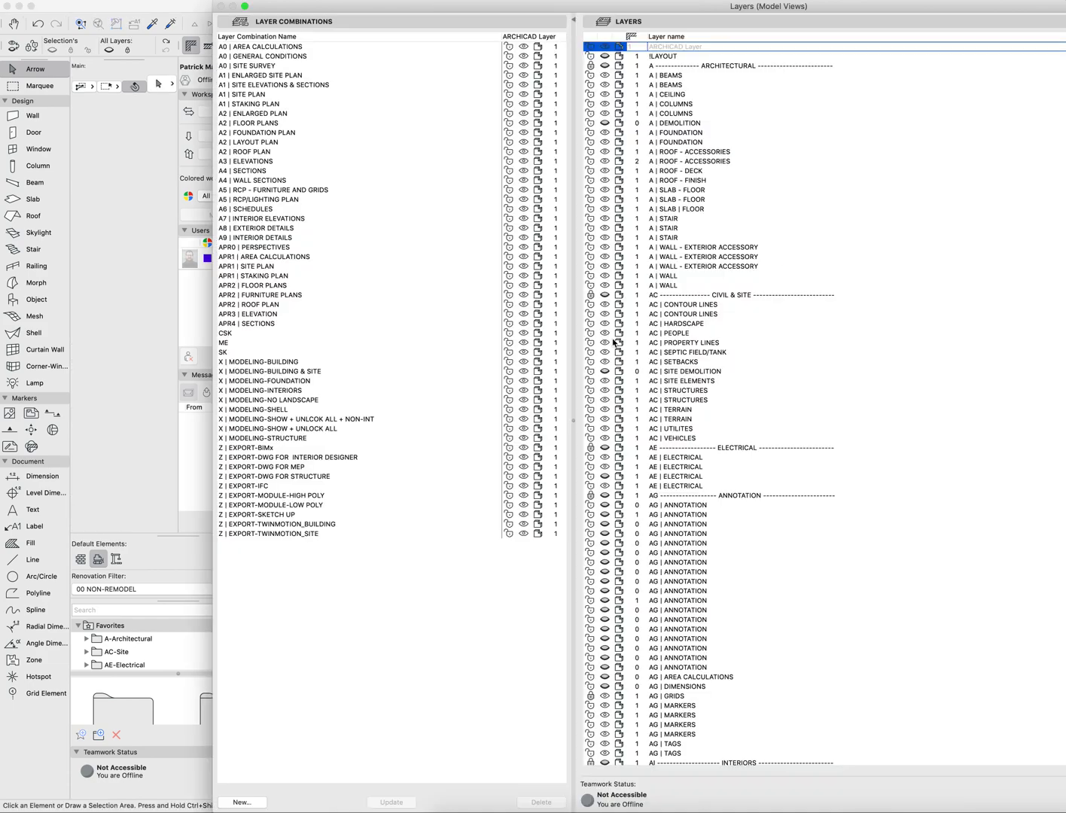
{"action": "left_click_drag", "start_coordinate": [778, 15], "coordinate": [597, 15]}
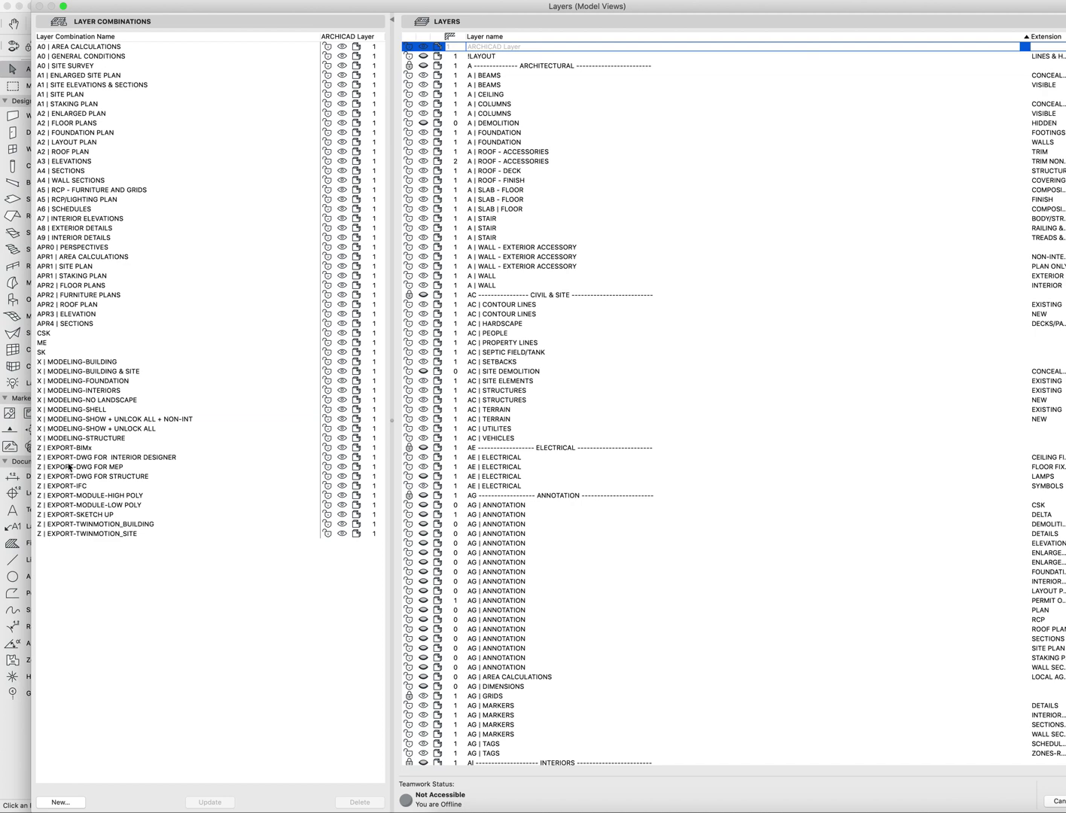
{"action": "left_click", "coordinate": [74, 409]}
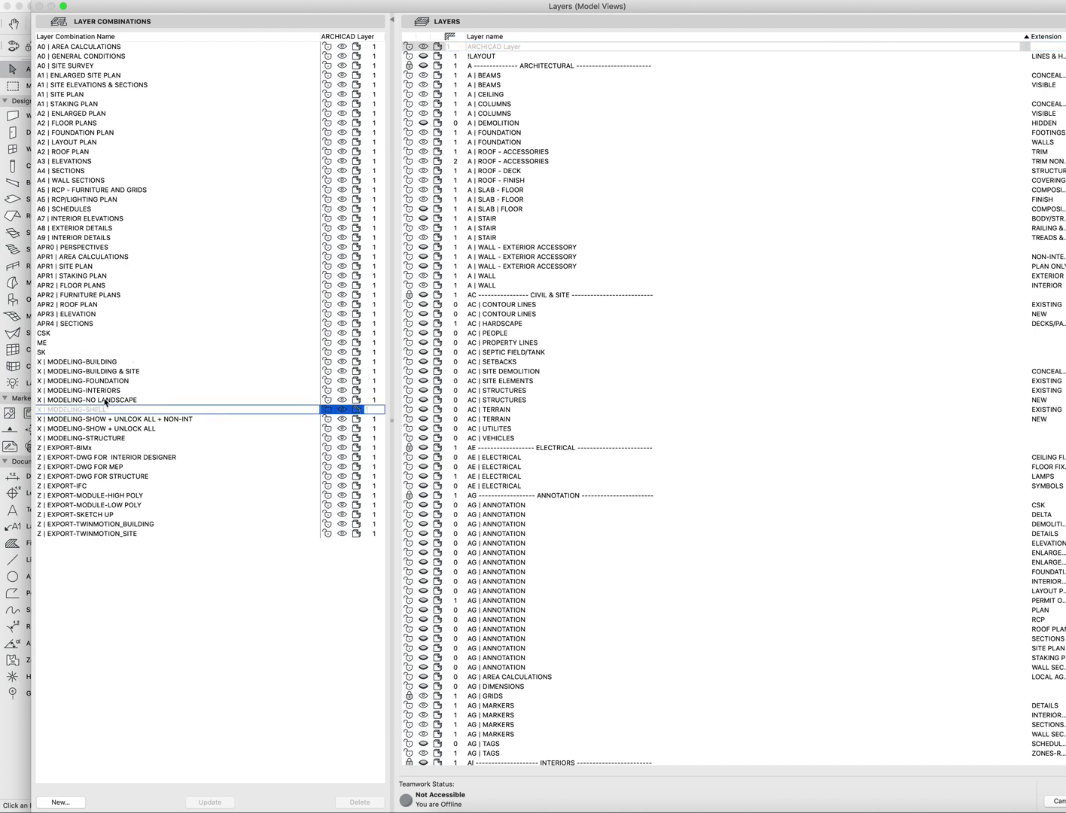
{"action": "left_click", "coordinate": [98, 401]}
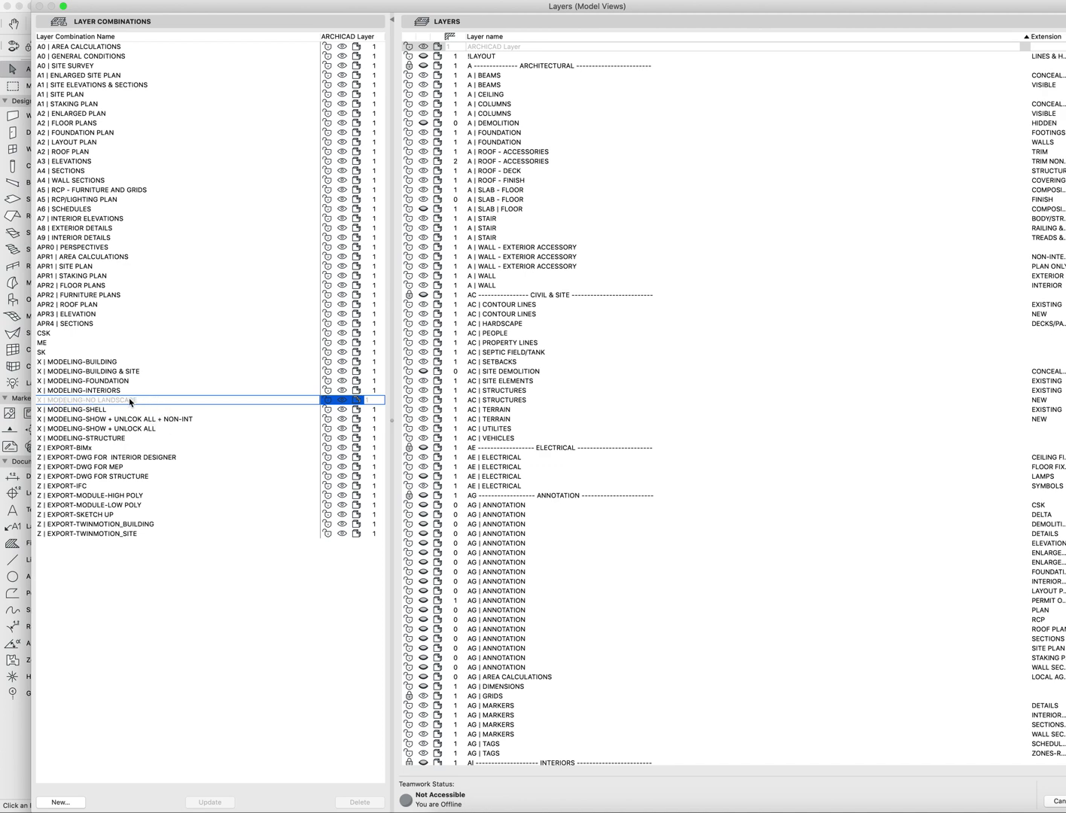
{"action": "left_click", "coordinate": [59, 391]}
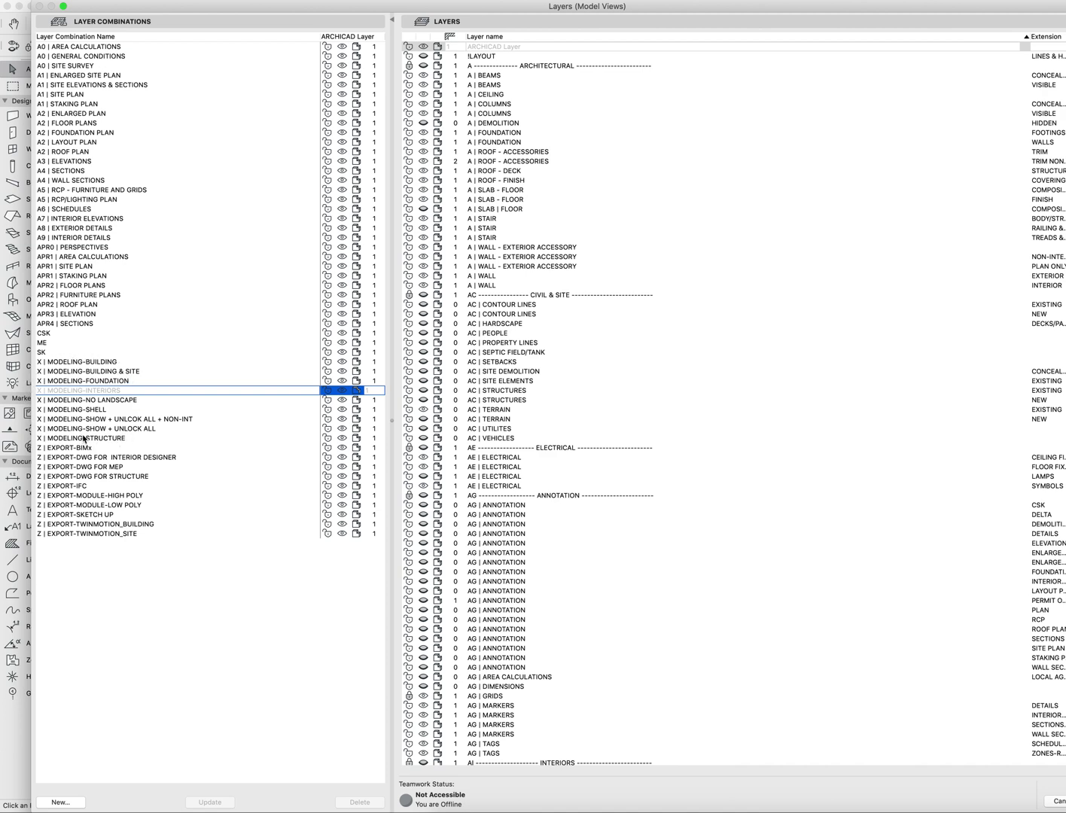
{"action": "left_click", "coordinate": [102, 439]}
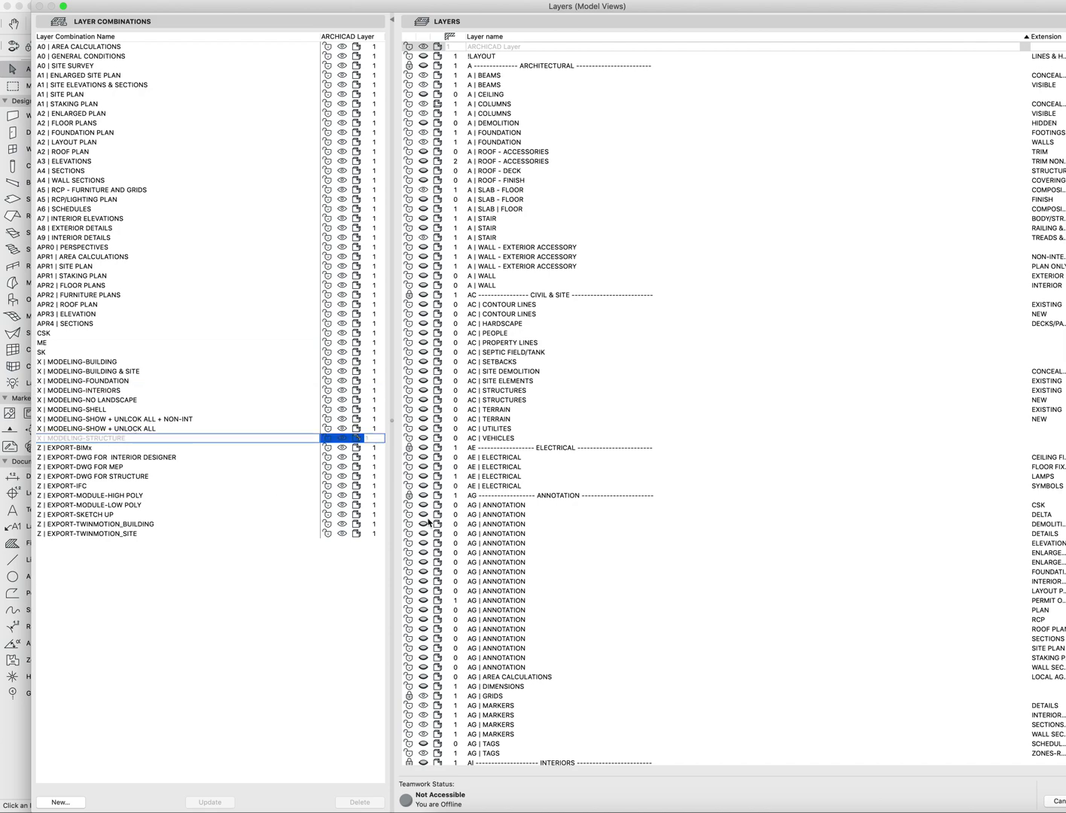
{"action": "scroll", "coordinate": [433, 525], "scroll_direction": "down", "scroll_amount": 15}
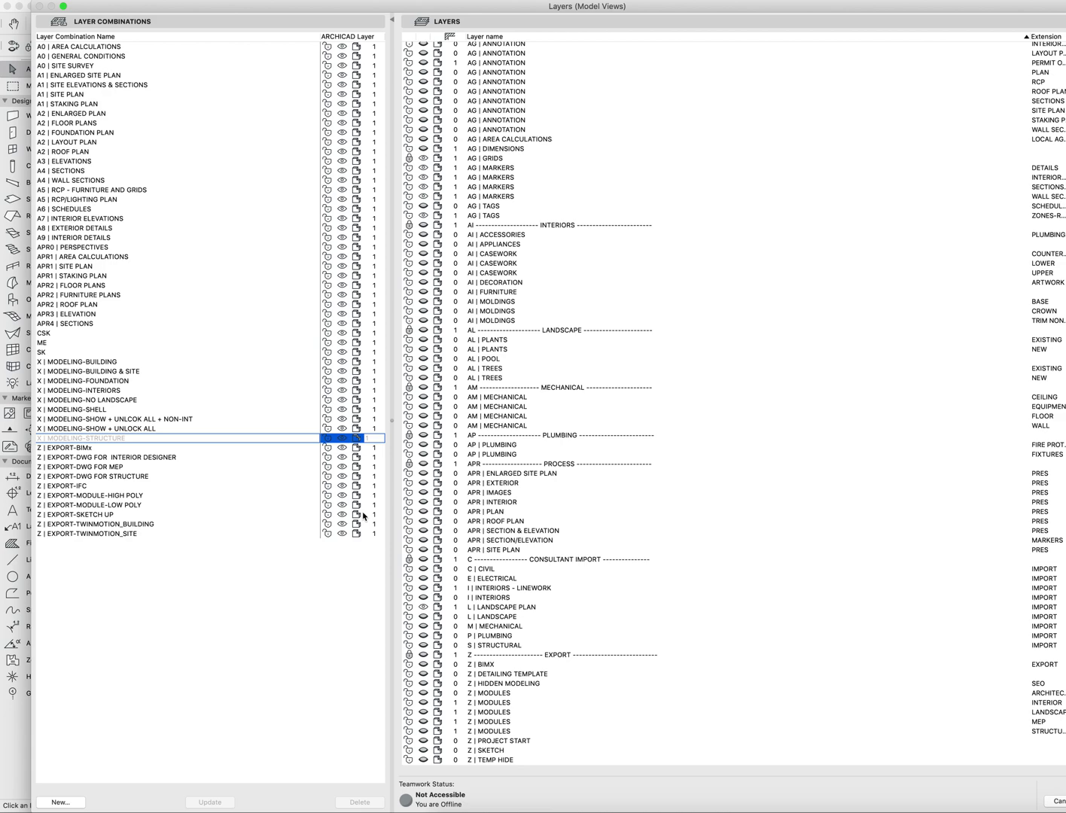
{"action": "scroll", "coordinate": [442, 466], "scroll_direction": "up", "scroll_amount": 10}
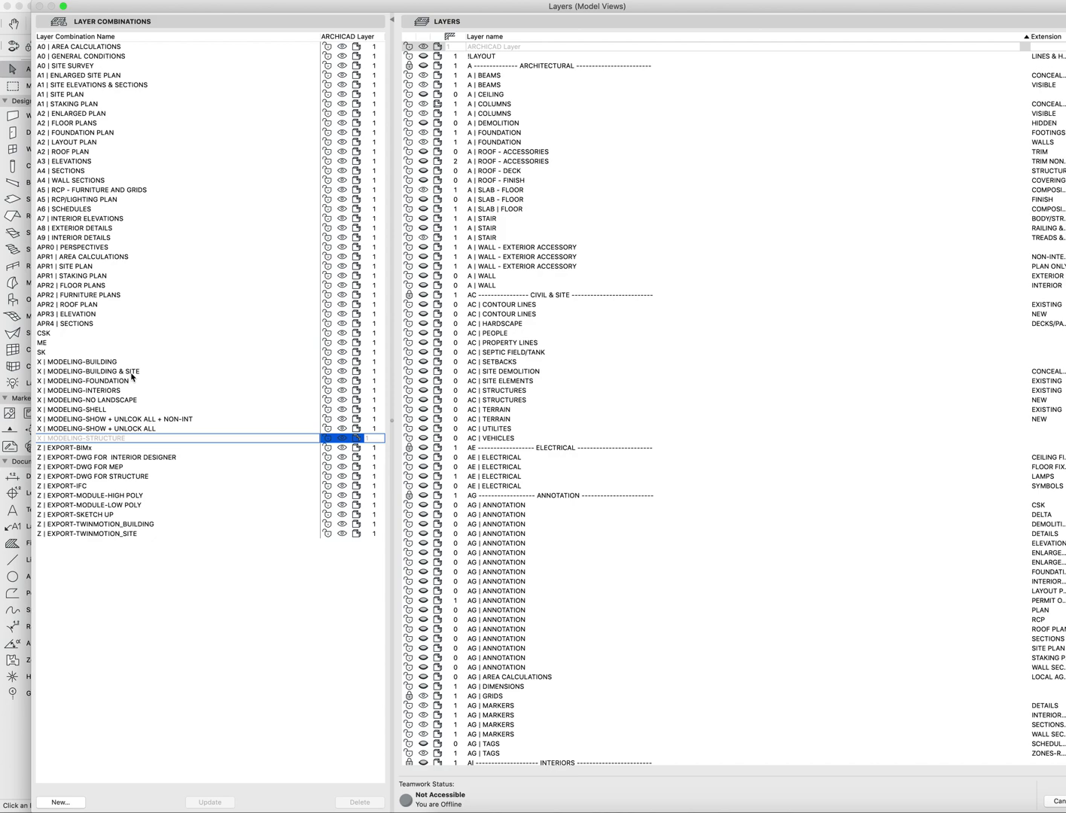
{"action": "key", "text": "Escape"}
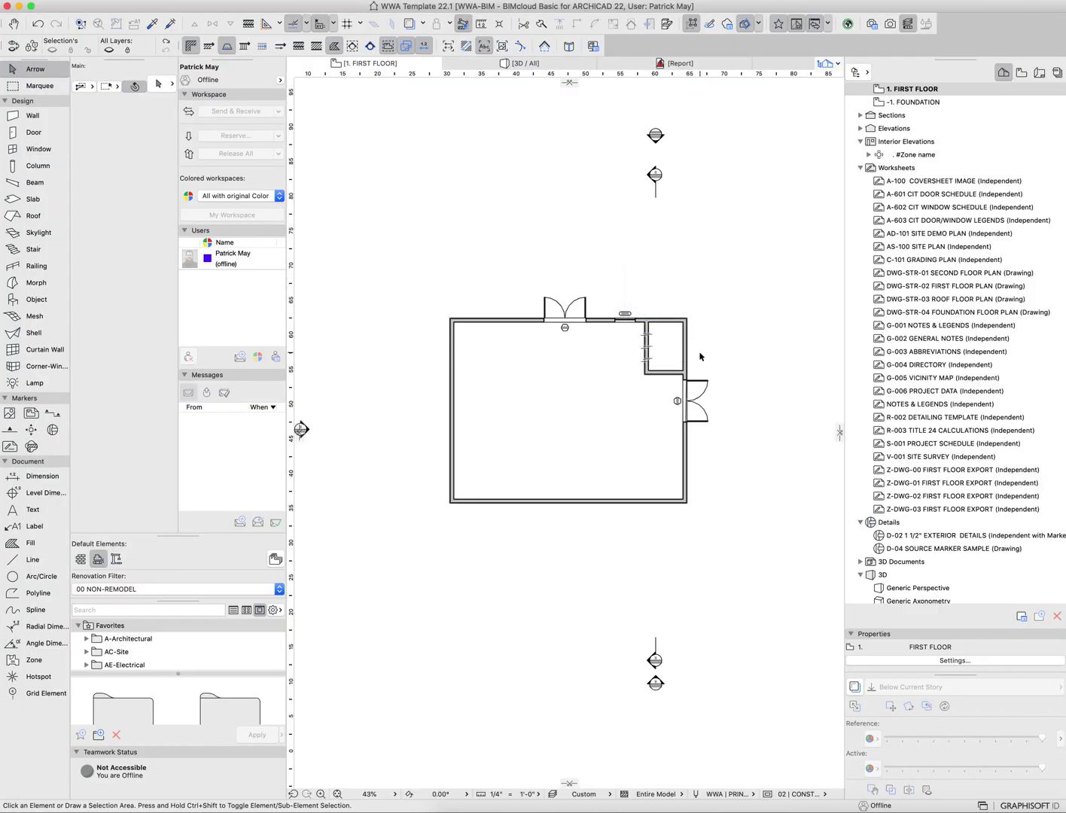
{"action": "left_click", "coordinate": [671, 347]}
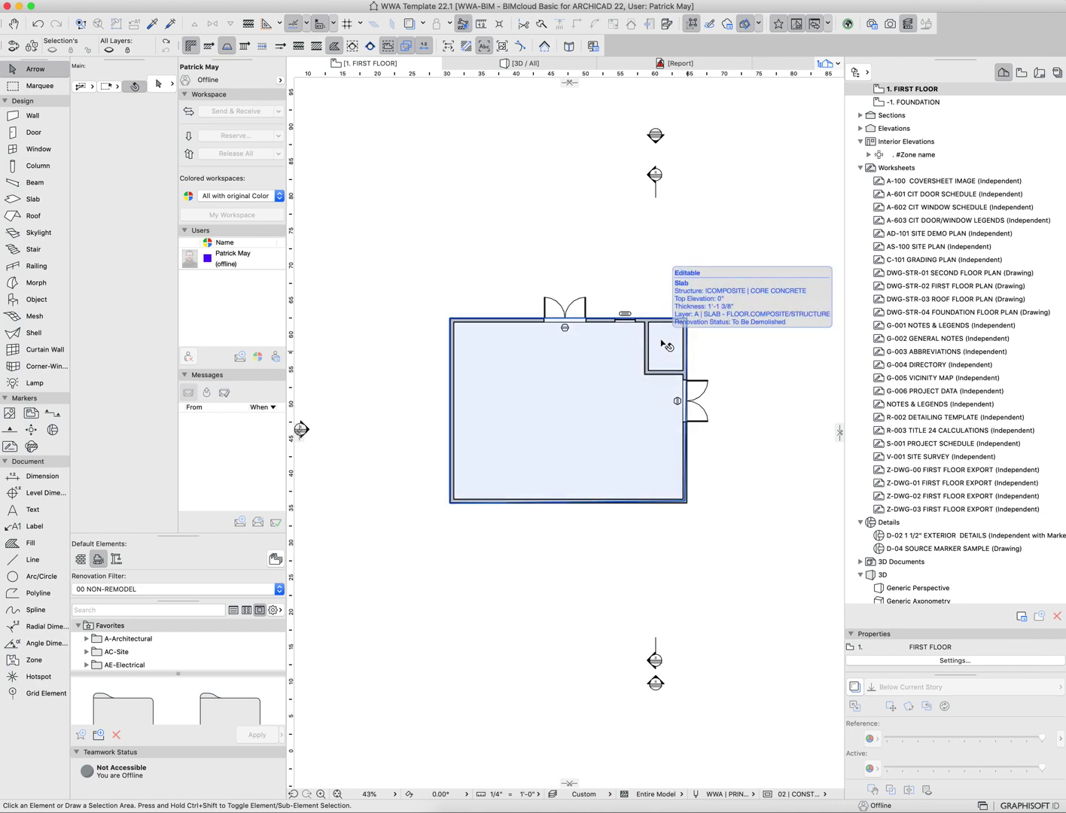
{"action": "middle_click_drag", "start_coordinate": [726, 368], "coordinate": [704, 369]}
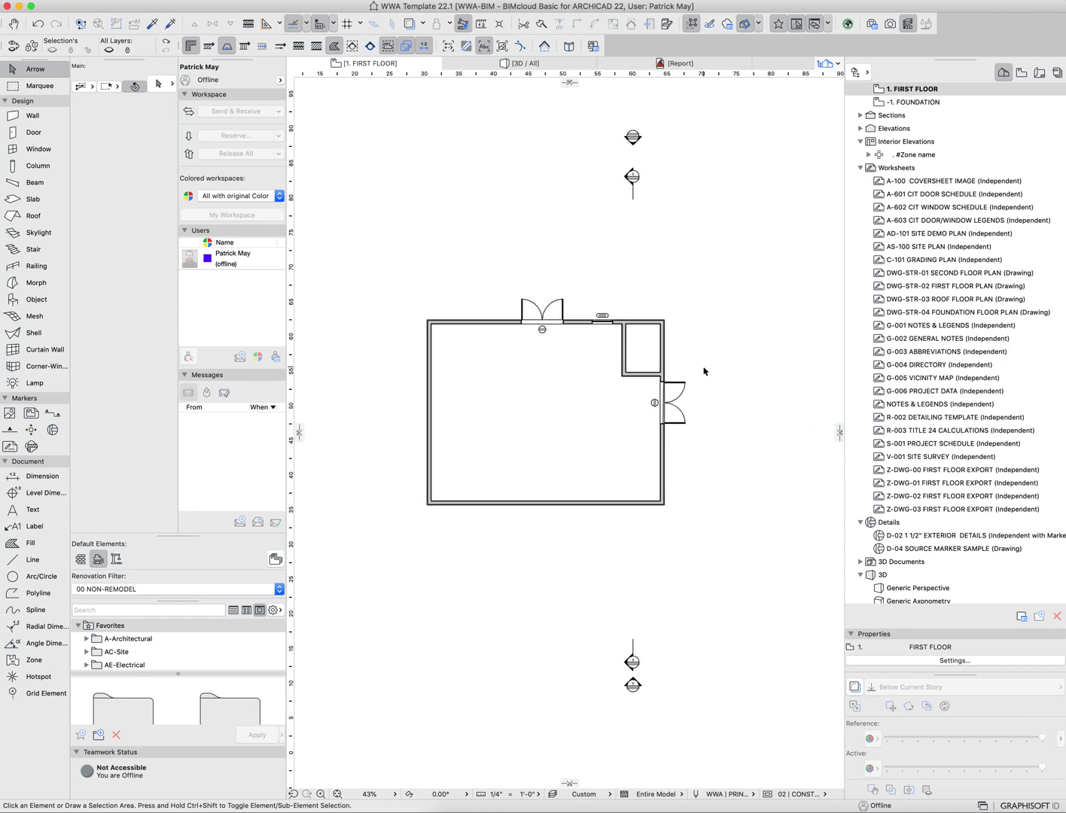
{"action": "left_click", "coordinate": [548, 361]}
{"action": "key", "text": "super+shift+F5"}
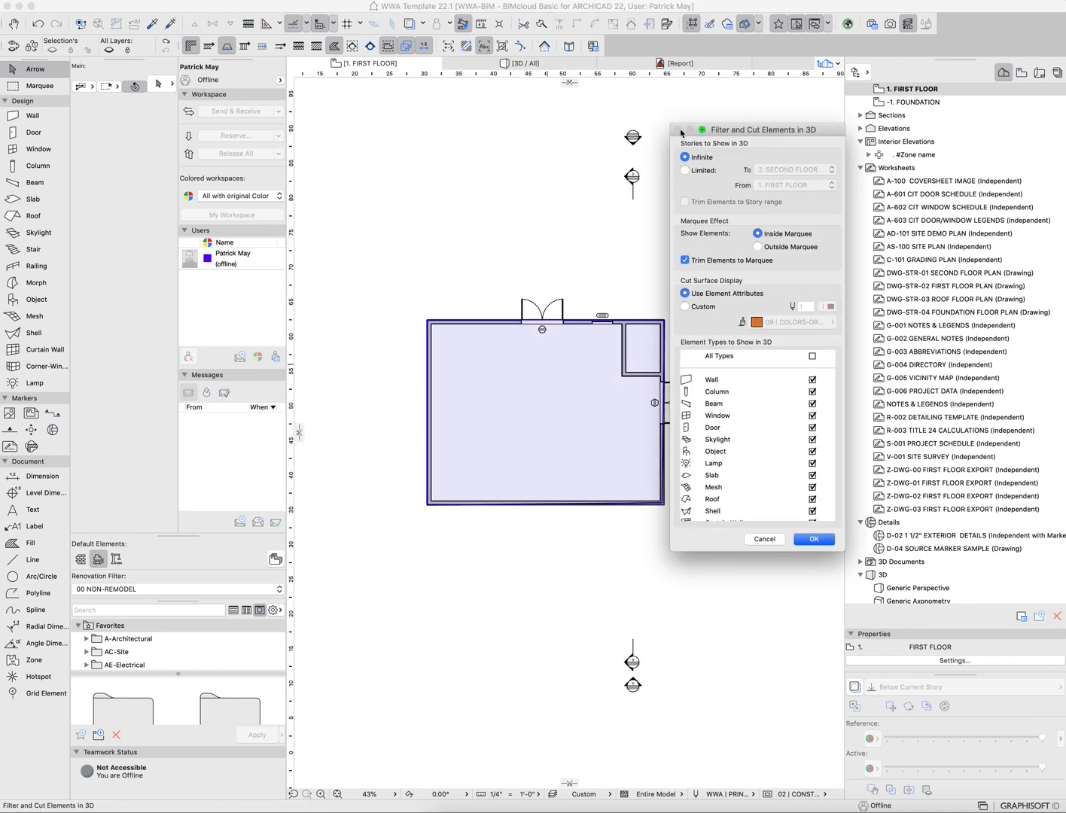
{"action": "key", "text": "Escape"}
{"action": "key", "text": "Escape"}
- Filter the element types shown in 3D to walls only
{"action": "left_click", "coordinate": [128, 4]}
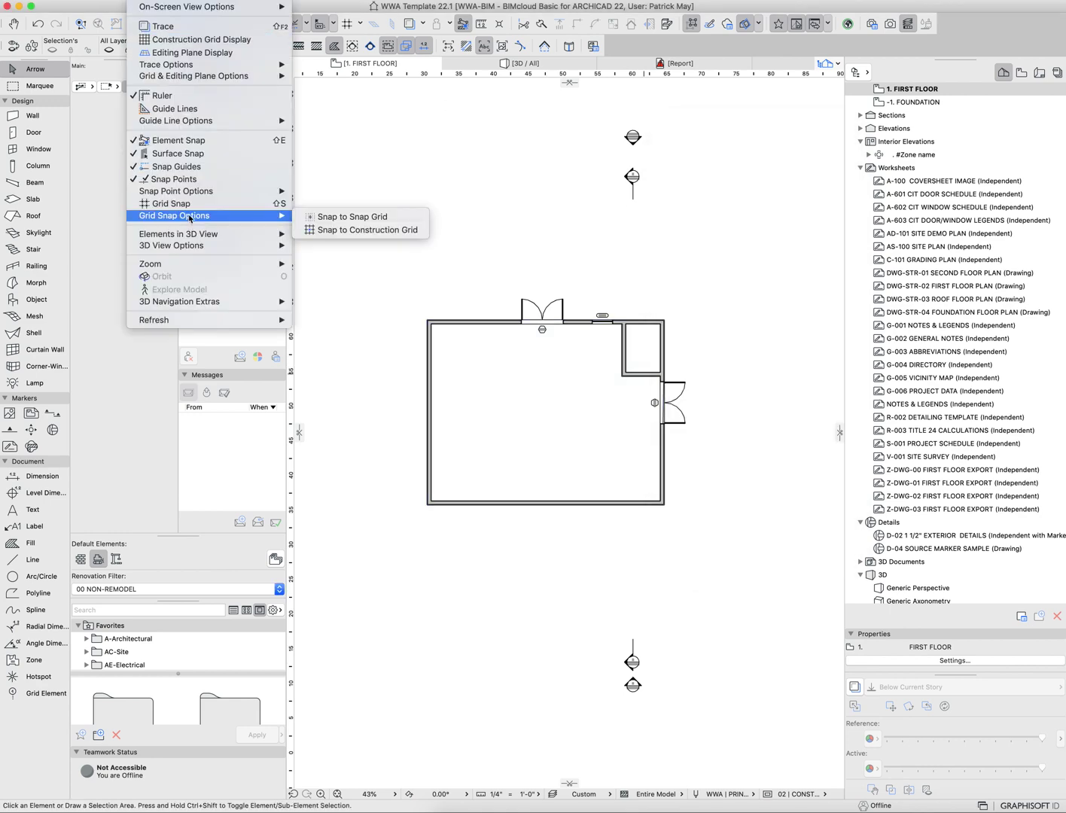
{"action": "mouse_move", "coordinate": [192, 239]}
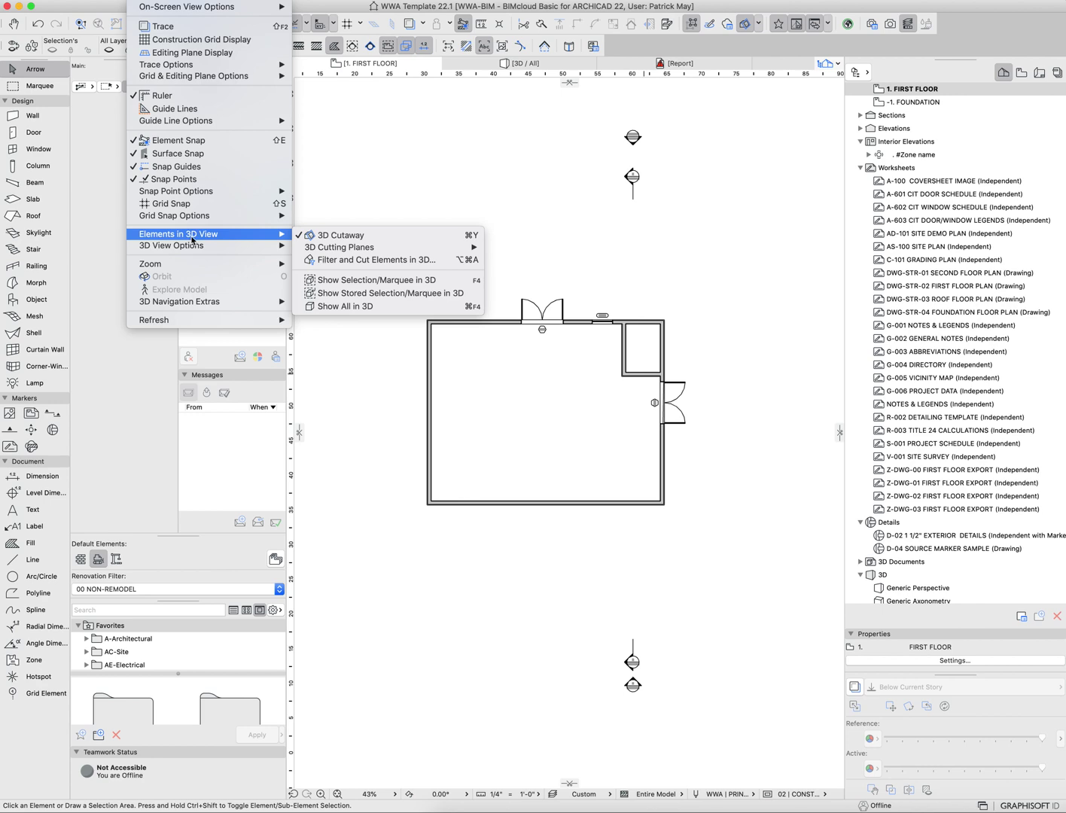
{"action": "left_click", "coordinate": [379, 263]}
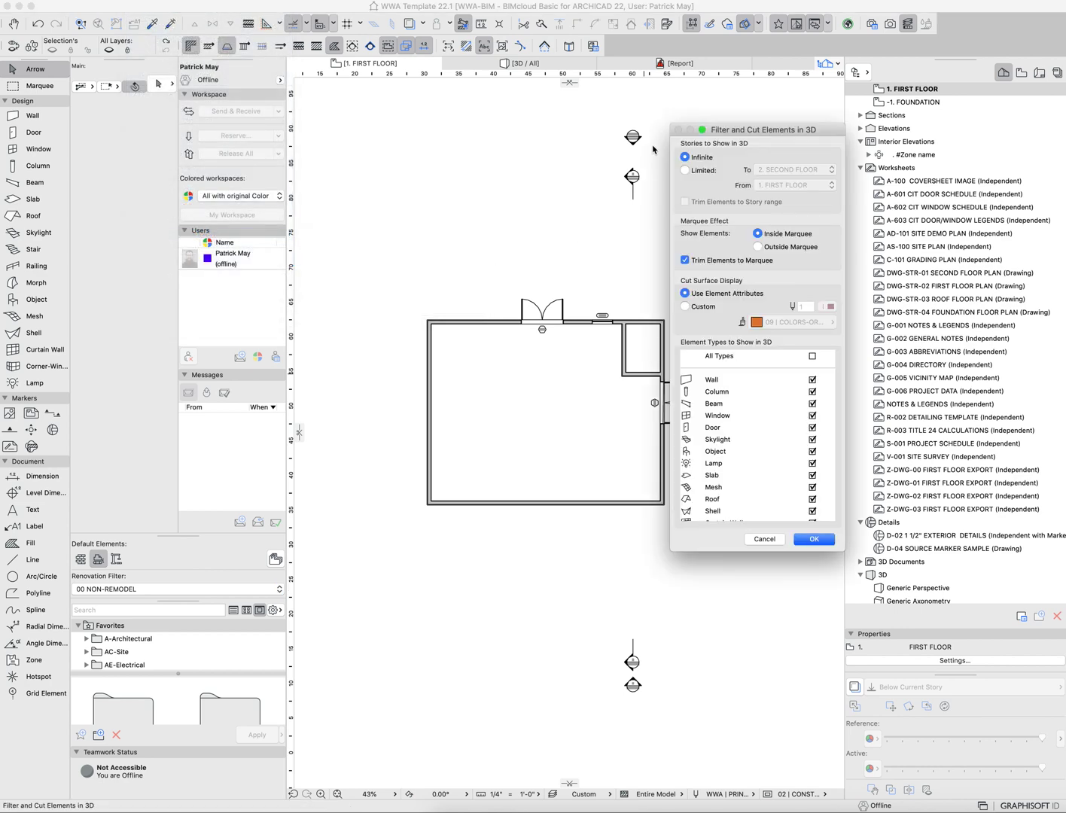
{"action": "left_click_drag", "start_coordinate": [737, 138], "coordinate": [470, 143]}
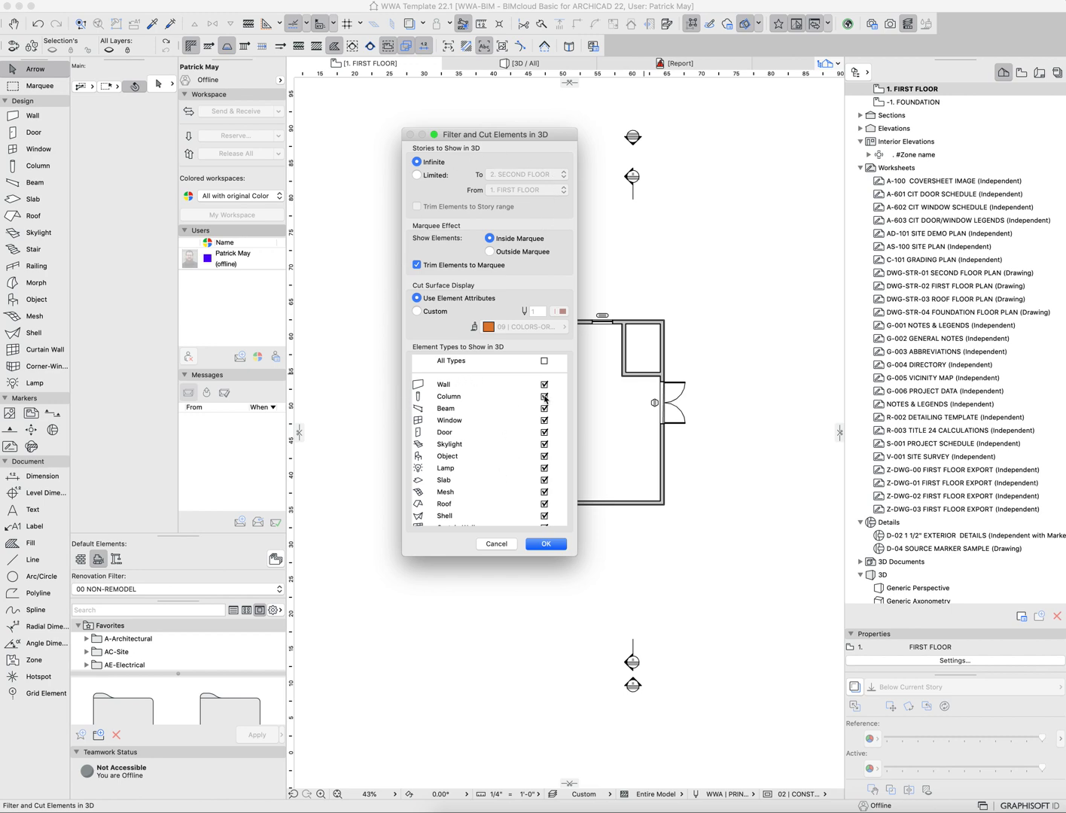
{"action": "left_click_drag", "start_coordinate": [543, 395], "coordinate": [543, 594]}
{"action": "left_click", "coordinate": [545, 544]}
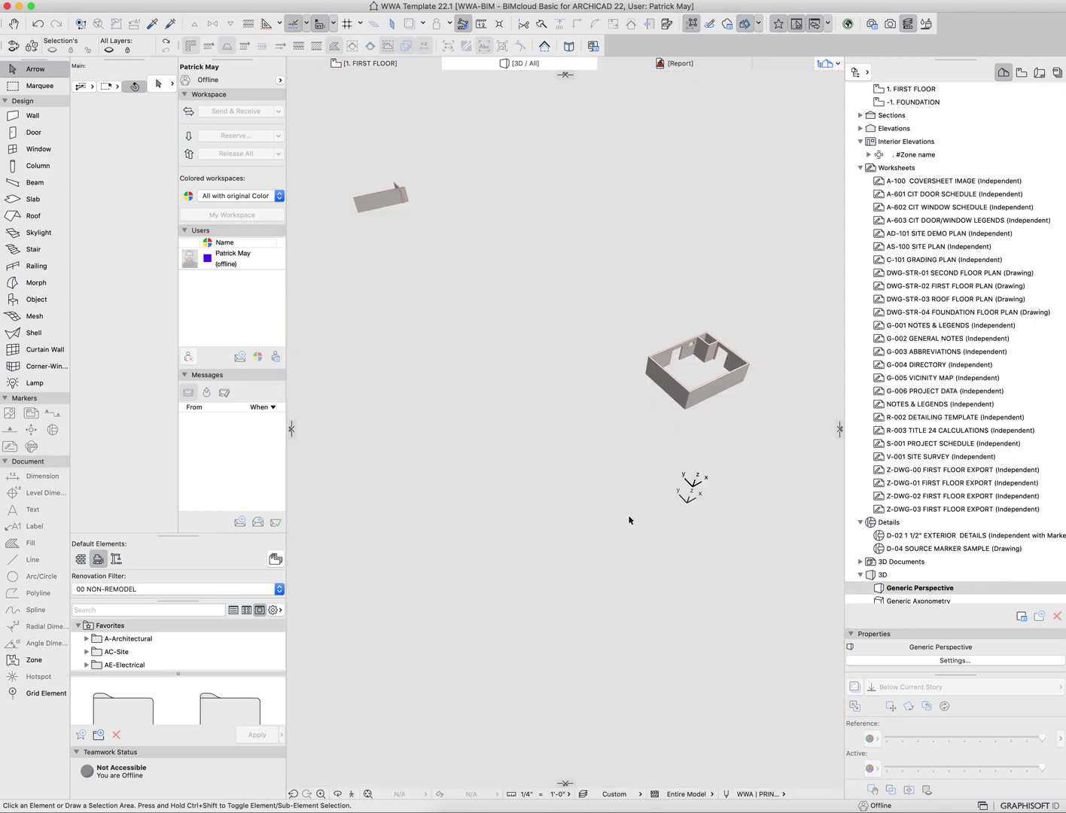
- Add doors to the element types shown in 3D and focus on the building
{"action": "key", "text": "super+shift+F5"}
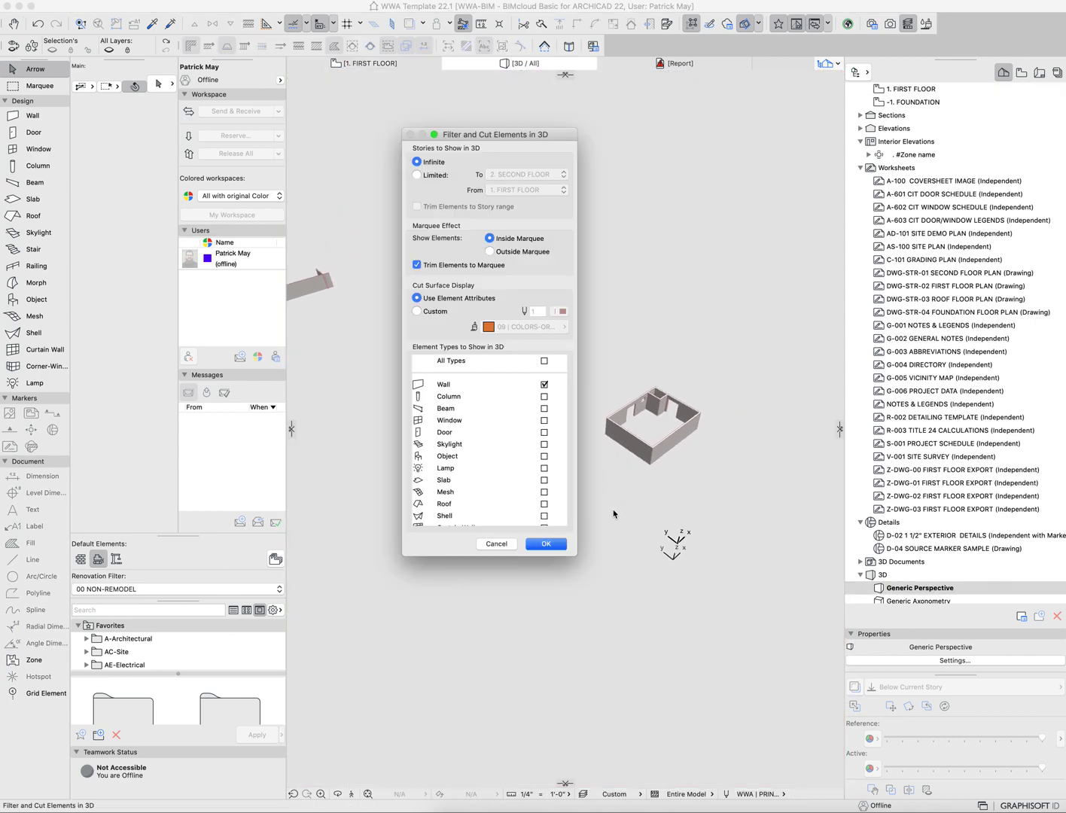
{"action": "left_click", "coordinate": [545, 433]}
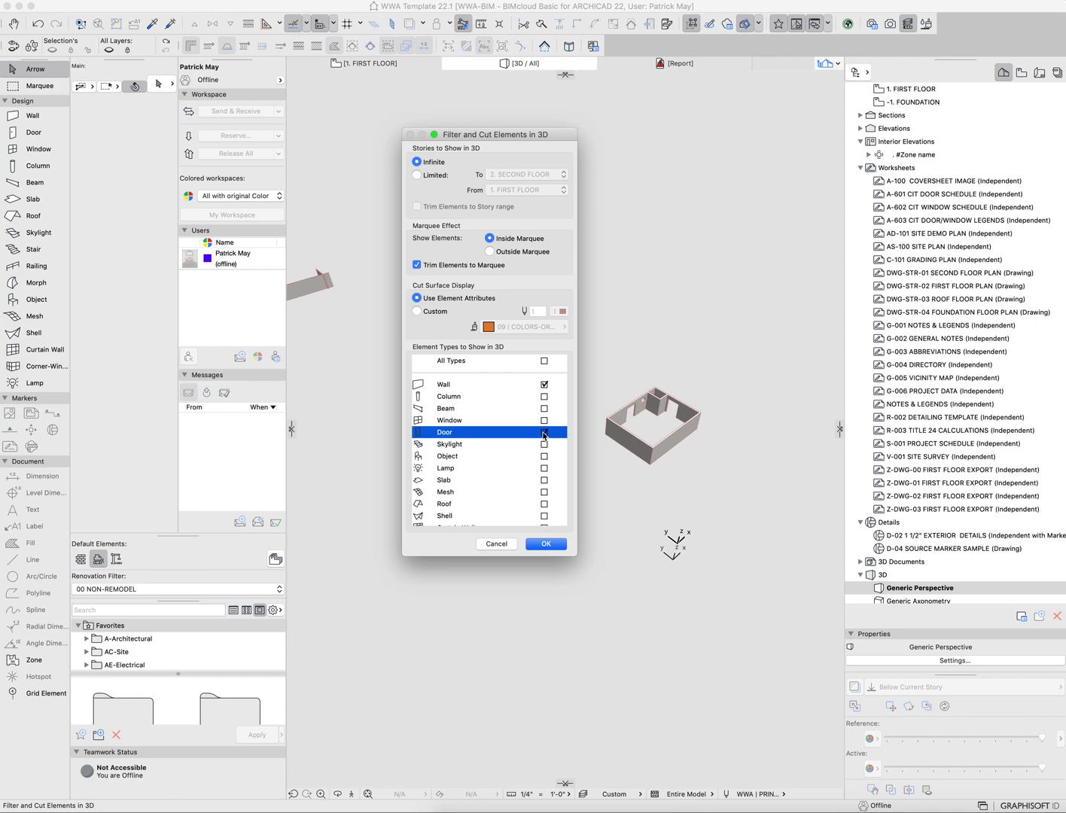
{"action": "key", "text": "Return"}
{"action": "scroll", "coordinate": [653, 413], "scroll_direction": "up", "scroll_amount": 3}
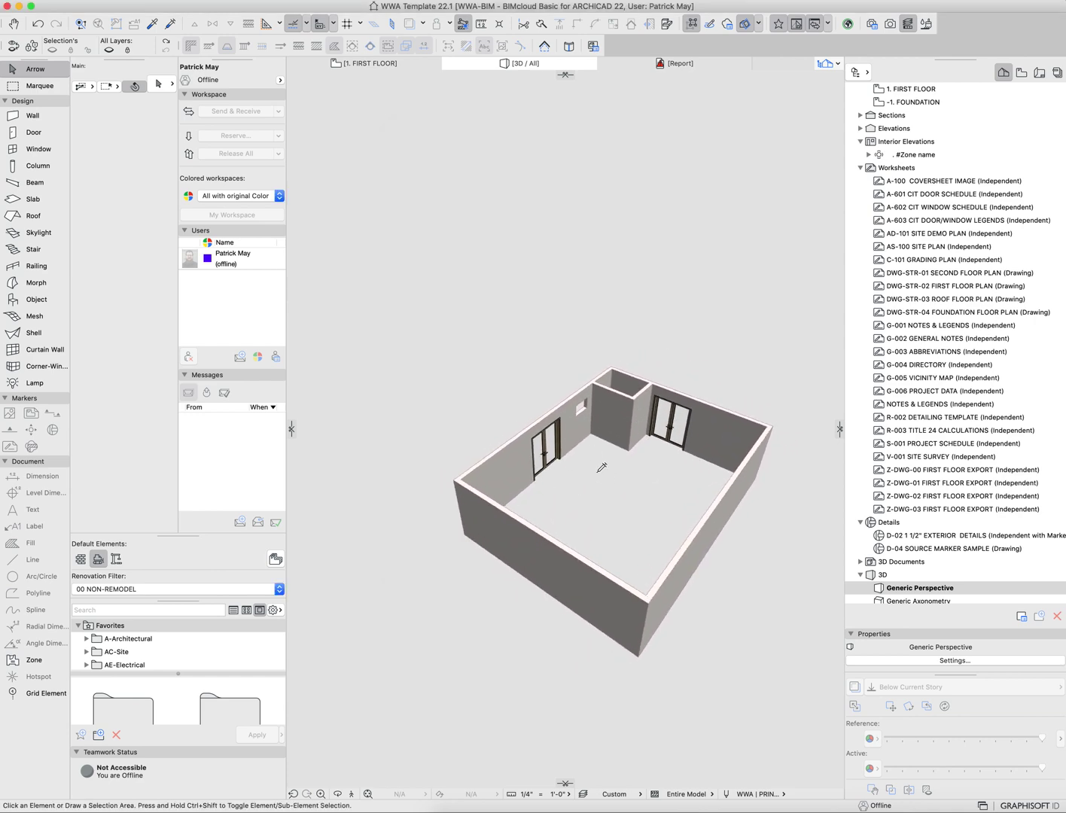
- Limit the stories shown in 3D to the range from 2. SECOND FLOOR to 2. SECOND FLOOR
{"action": "key", "text": "super+alt+f"}
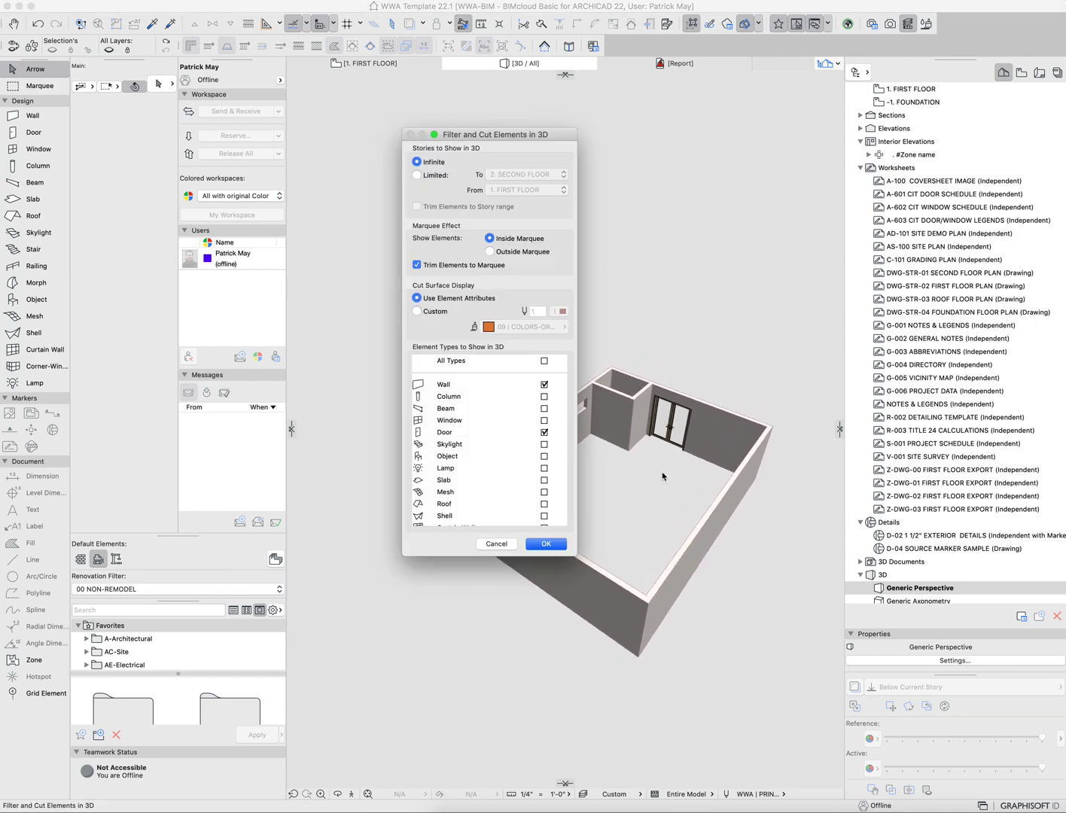
{"action": "left_click", "coordinate": [418, 175]}
{"action": "left_click", "coordinate": [506, 180]}
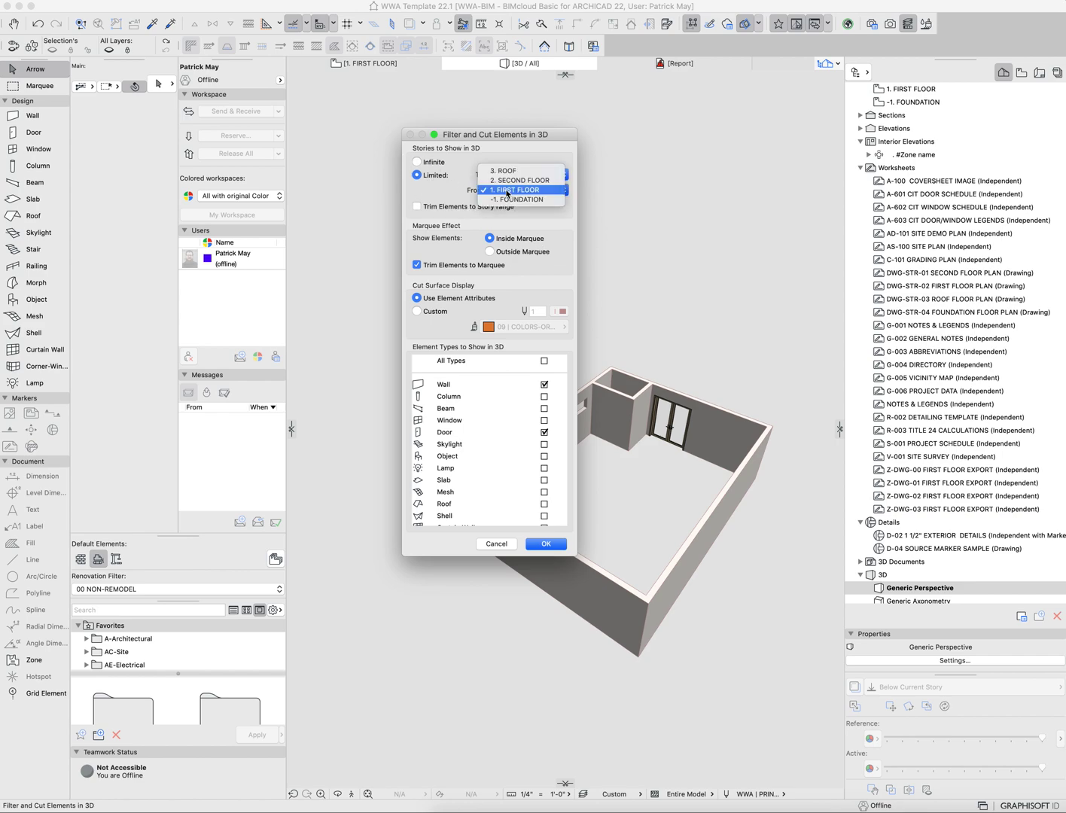
{"action": "left_click", "coordinate": [520, 205]}
{"action": "key", "text": "Return"}
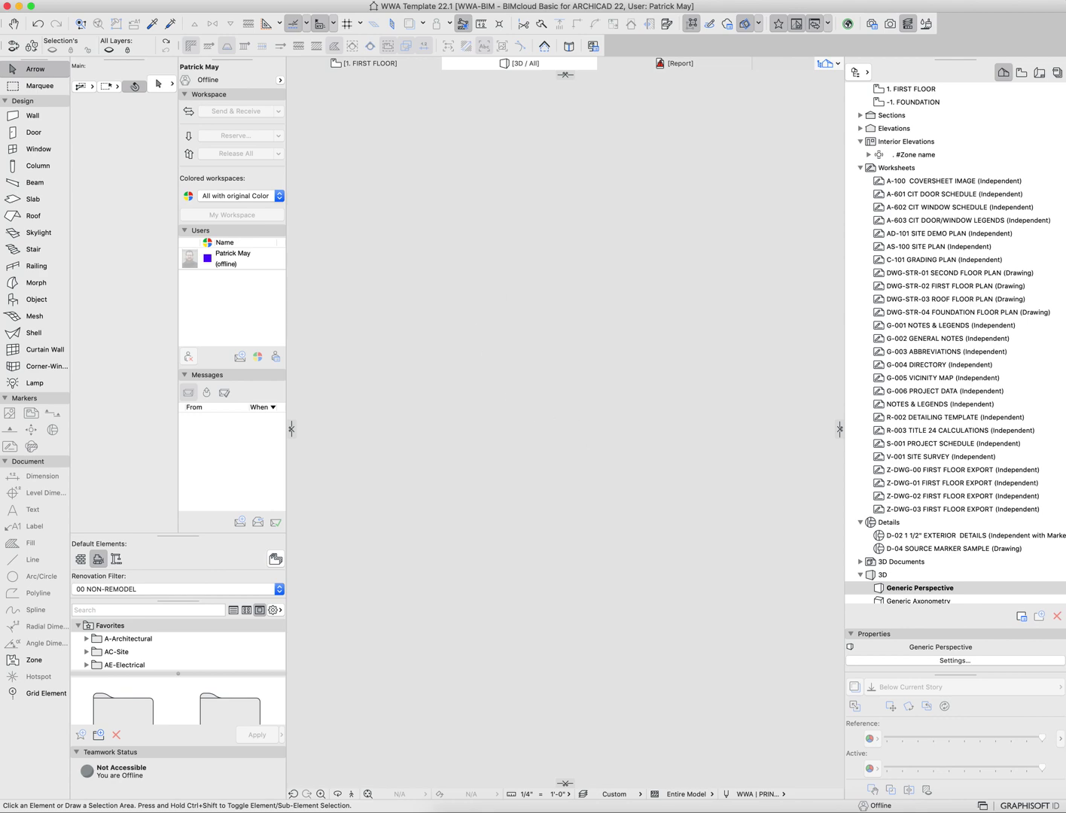
- Set the stories shown in 3D to Infinite and the marquee effect to show elements outside the marquee
{"action": "key", "text": "super+alt+f"}
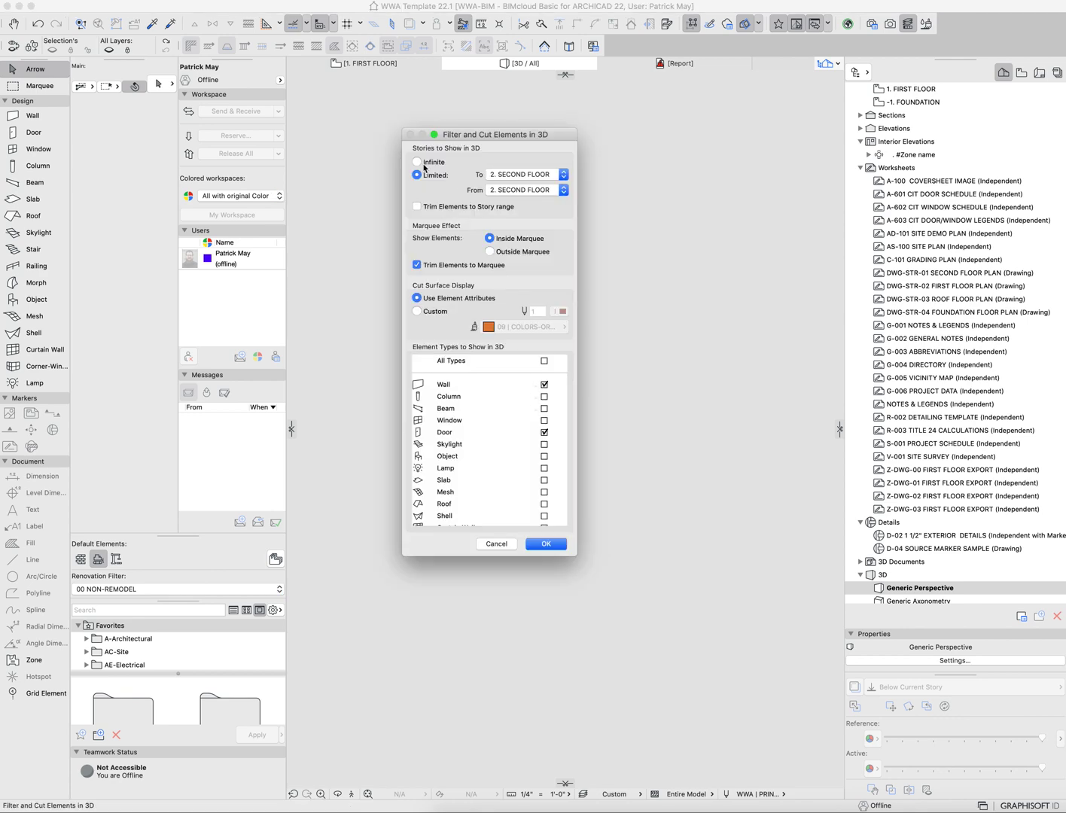
{"action": "left_click", "coordinate": [417, 161]}
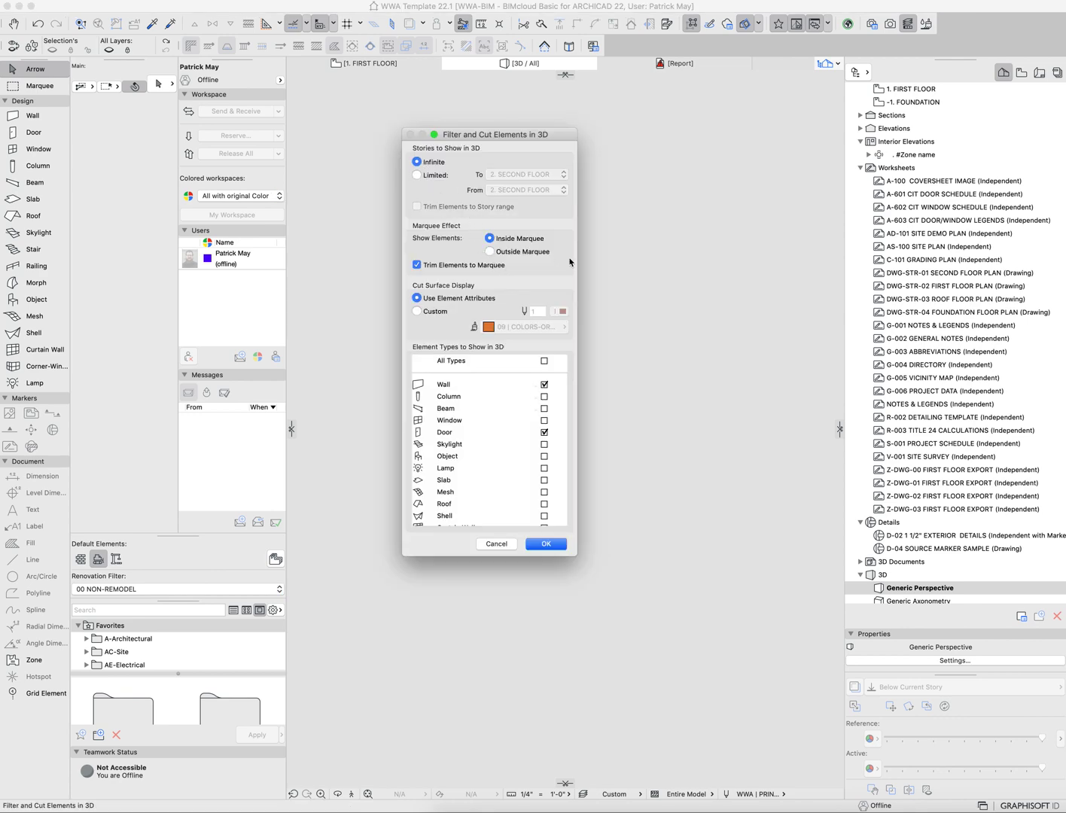
{"action": "left_click", "coordinate": [490, 252]}
{"action": "key", "text": "Return"}
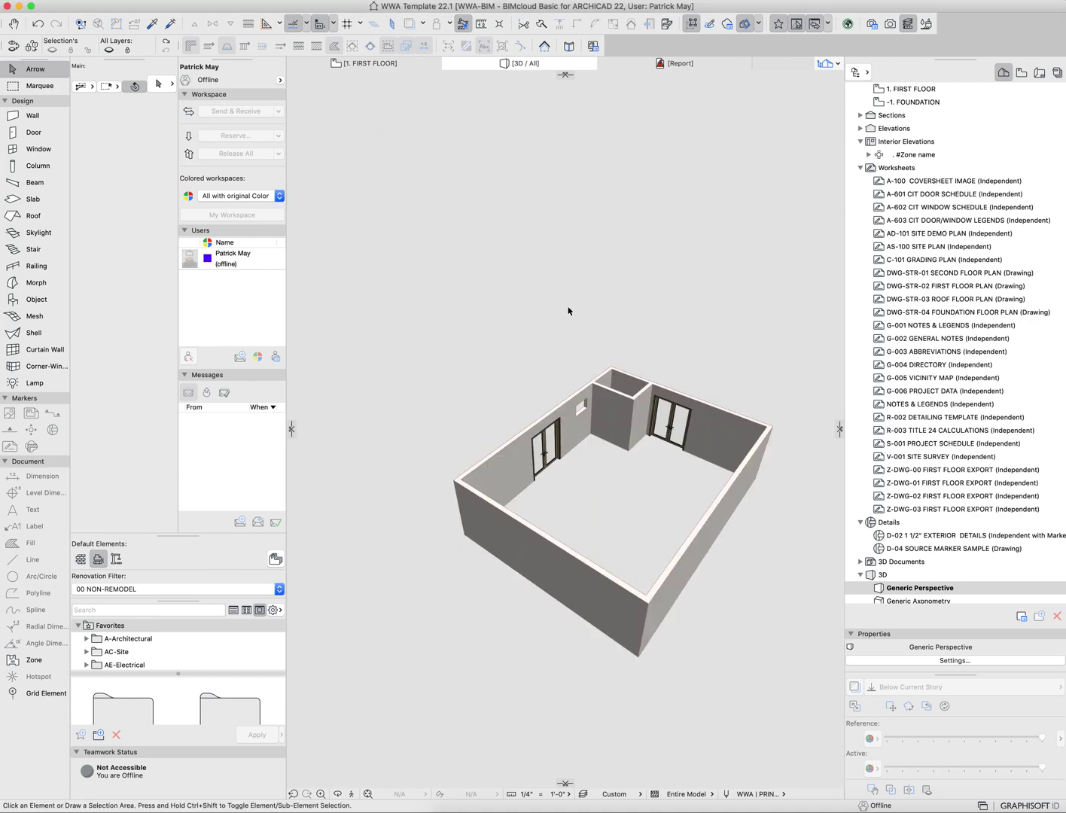
- Draw a marquee around the small corner room on the first floor plan and show the marquee result in 3D
{"action": "key", "text": "F2"}
{"action": "key", "text": "m"}
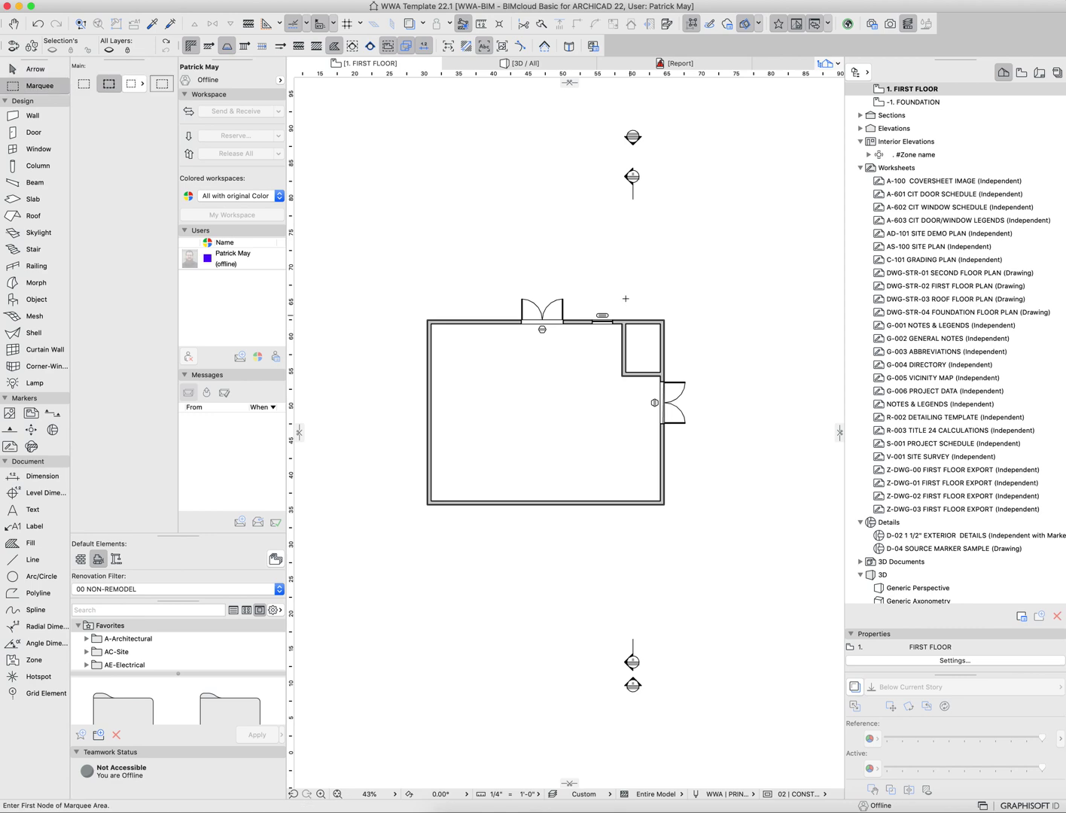
{"action": "left_click", "coordinate": [597, 282]}
{"action": "left_click", "coordinate": [702, 399]}
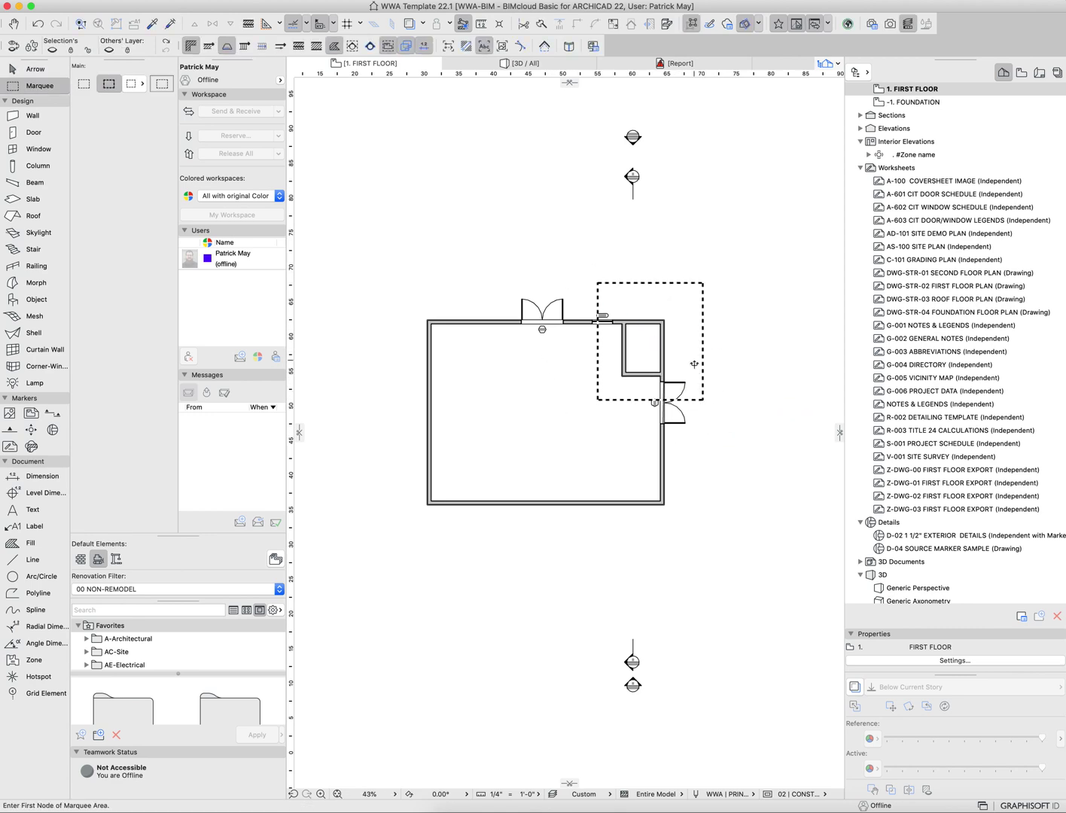
{"action": "key", "text": "F5"}
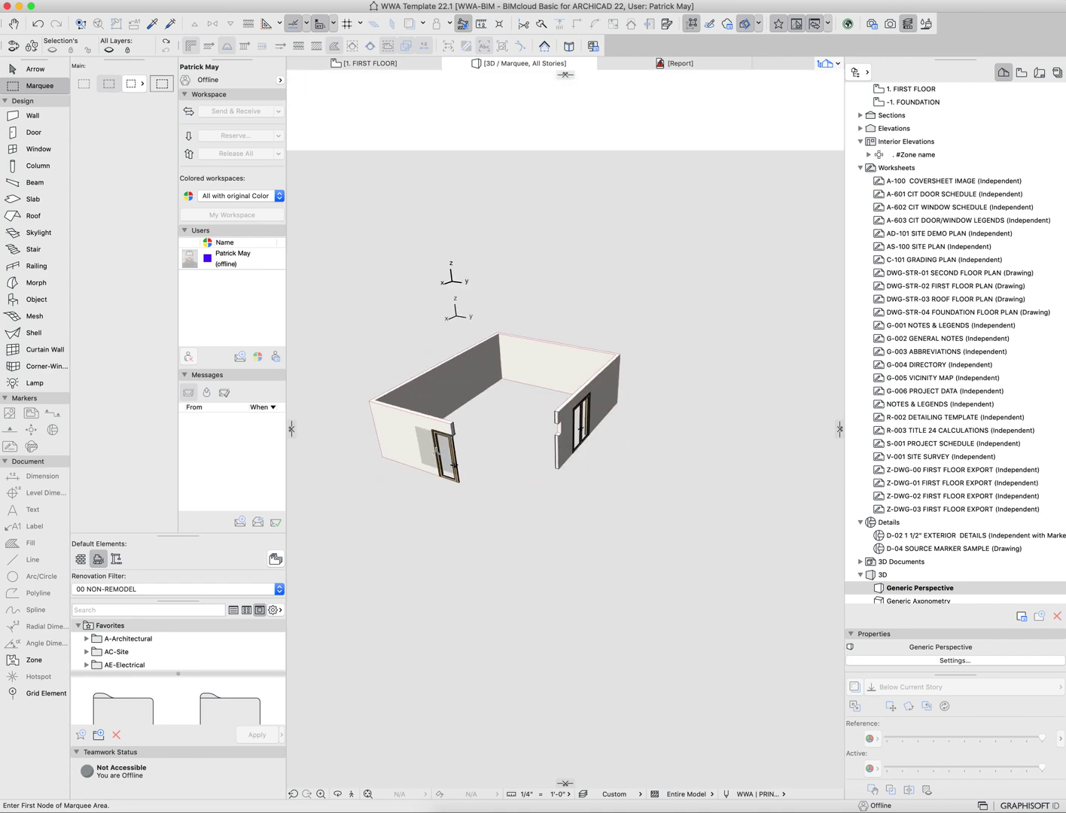
{"action": "scroll", "coordinate": [498, 440], "scroll_direction": "up", "scroll_amount": 5}
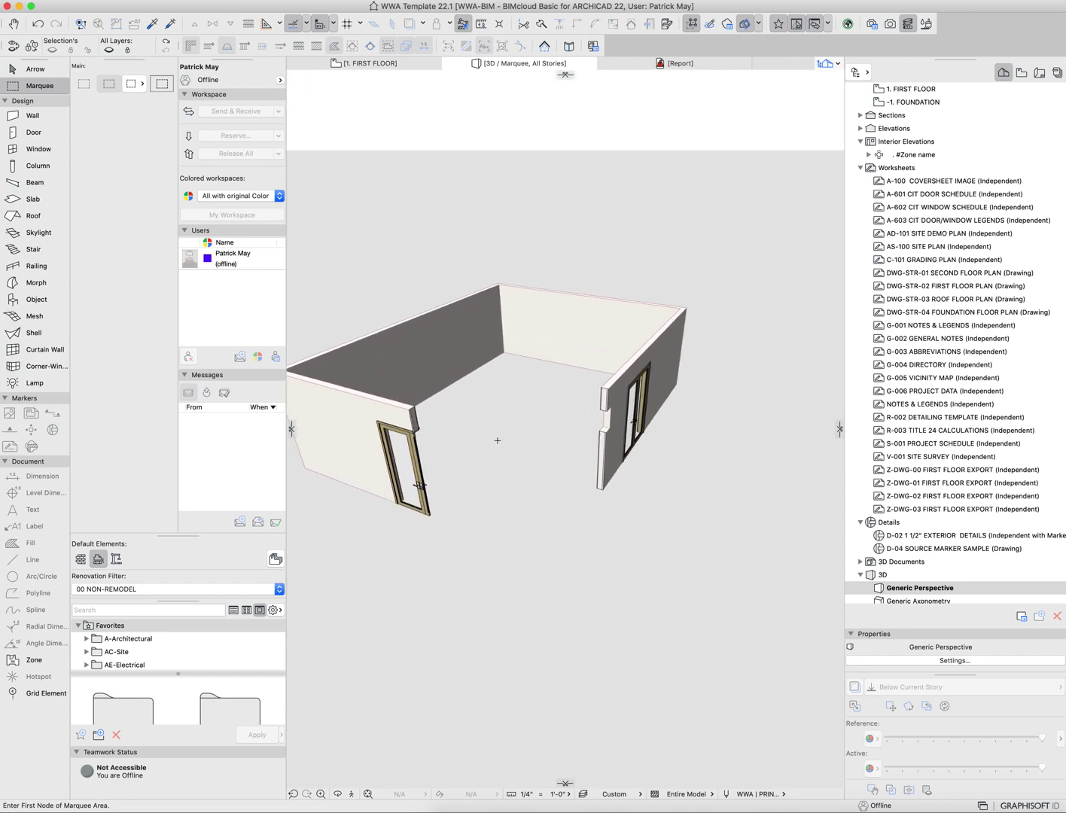
- Set the 3D marquee effect to show elements inside the marquee and enable all element types except zones
{"action": "key", "text": "F2"}
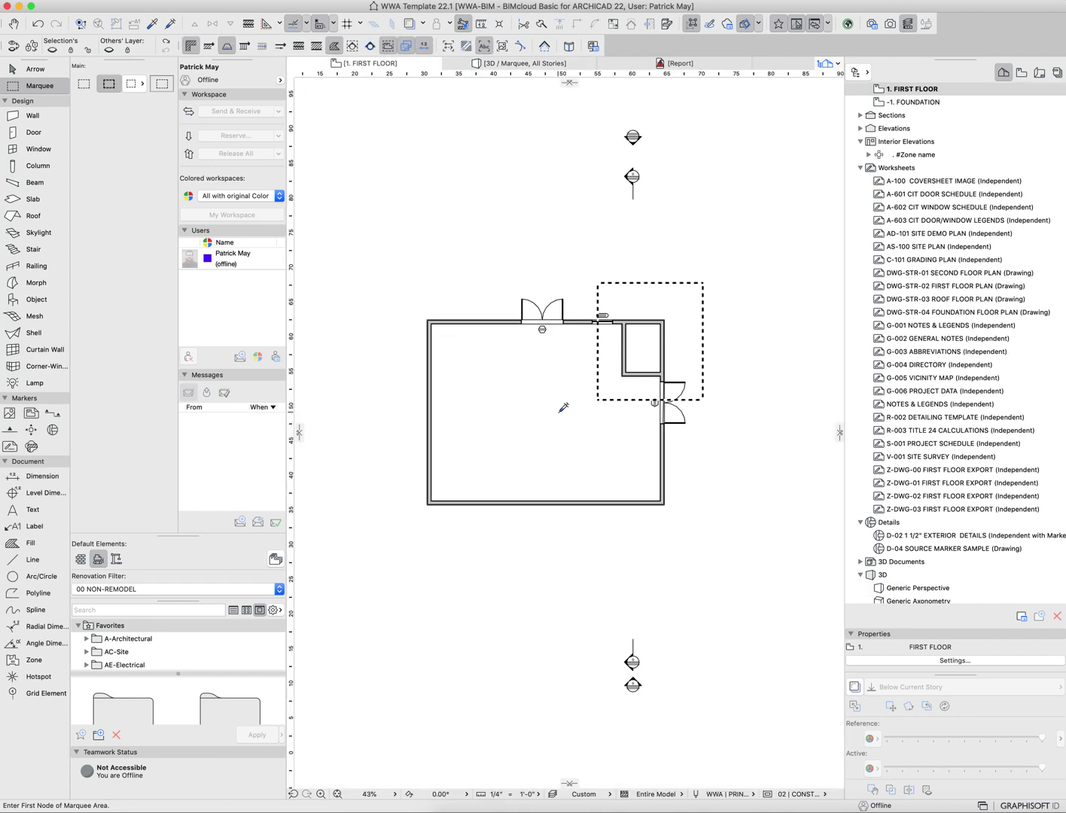
{"action": "key", "text": "alt+super+F5"}
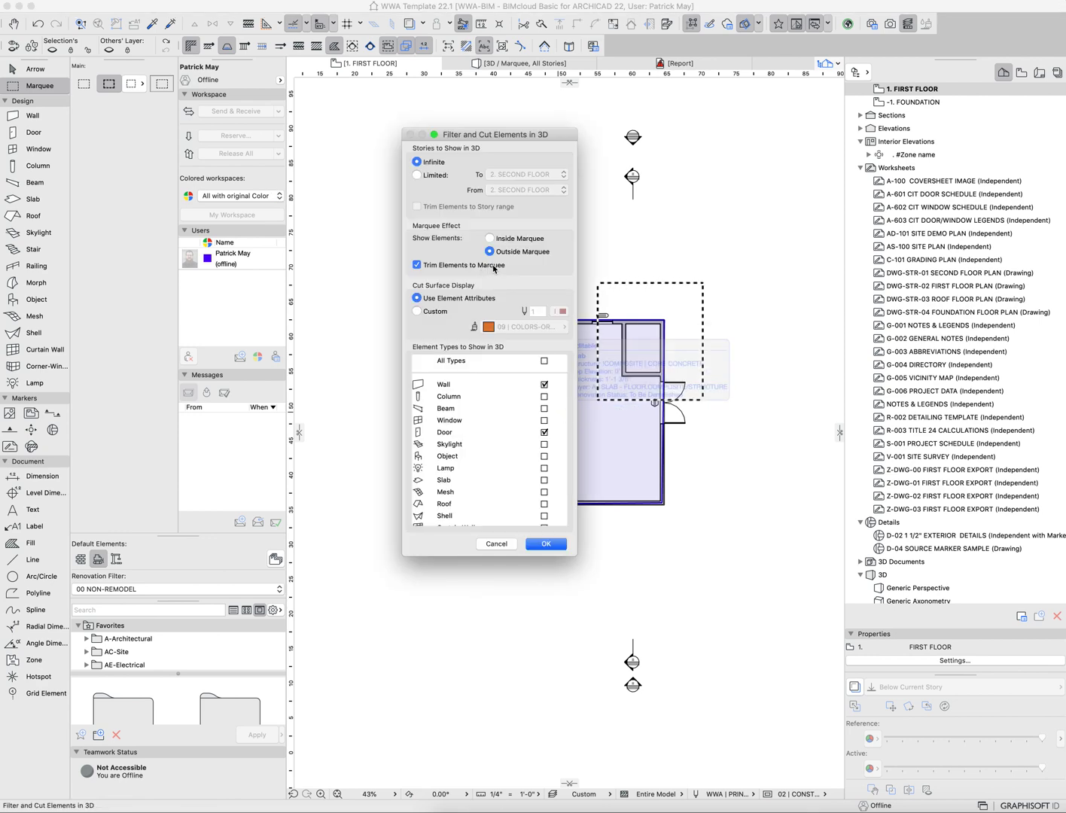
{"action": "left_click", "coordinate": [490, 240]}
{"action": "left_click", "coordinate": [544, 361]}
{"action": "scroll", "coordinate": [451, 497], "scroll_direction": "down", "scroll_amount": 5}
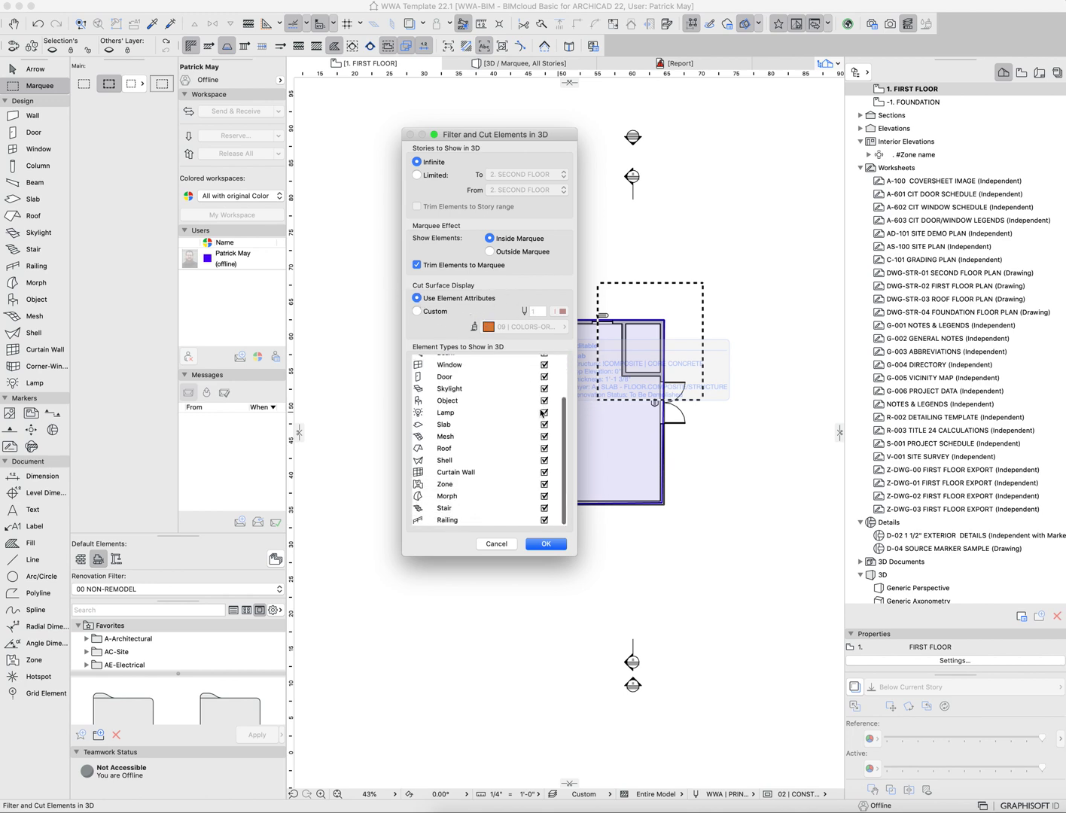
{"action": "left_click", "coordinate": [426, 485]}
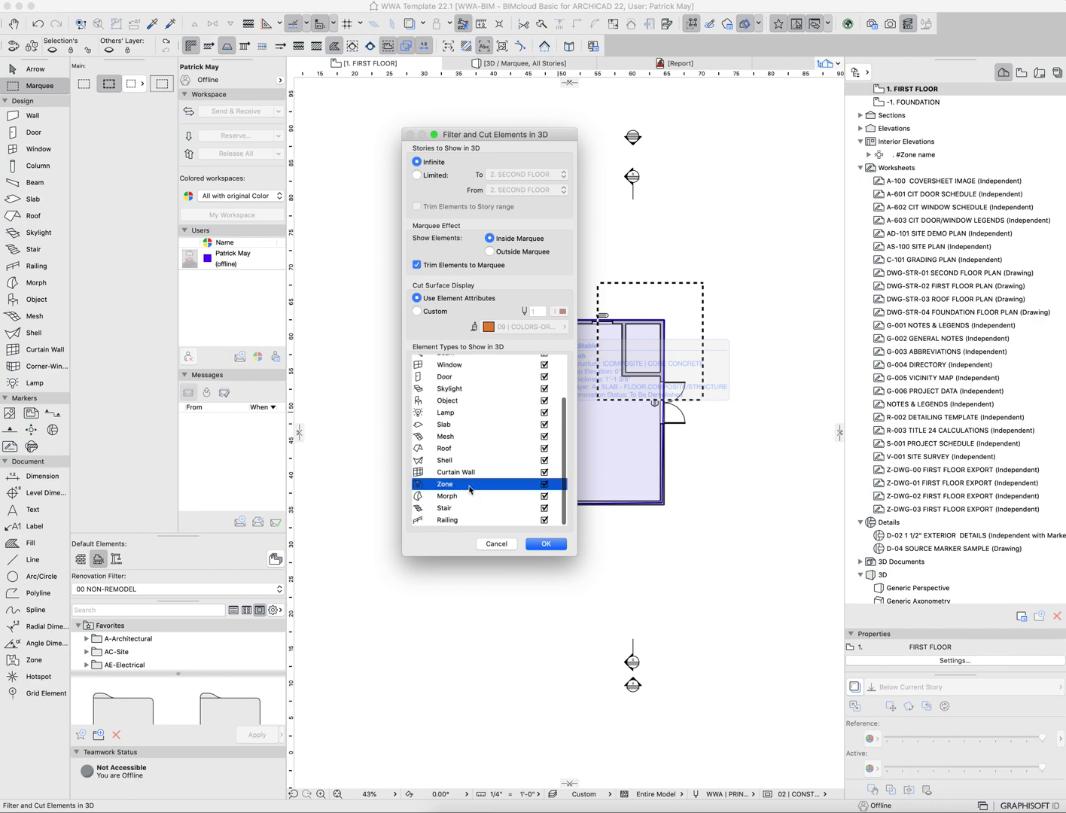
{"action": "left_click", "coordinate": [545, 486]}
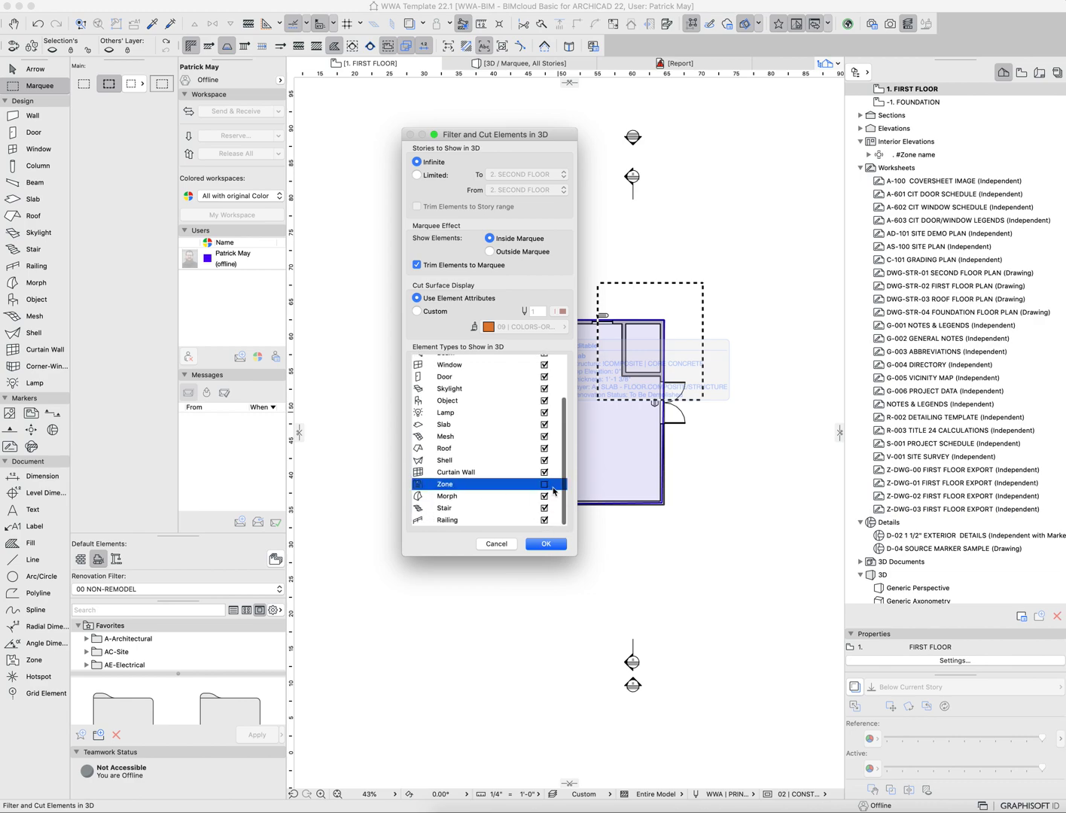
{"action": "left_click", "coordinate": [545, 544]}
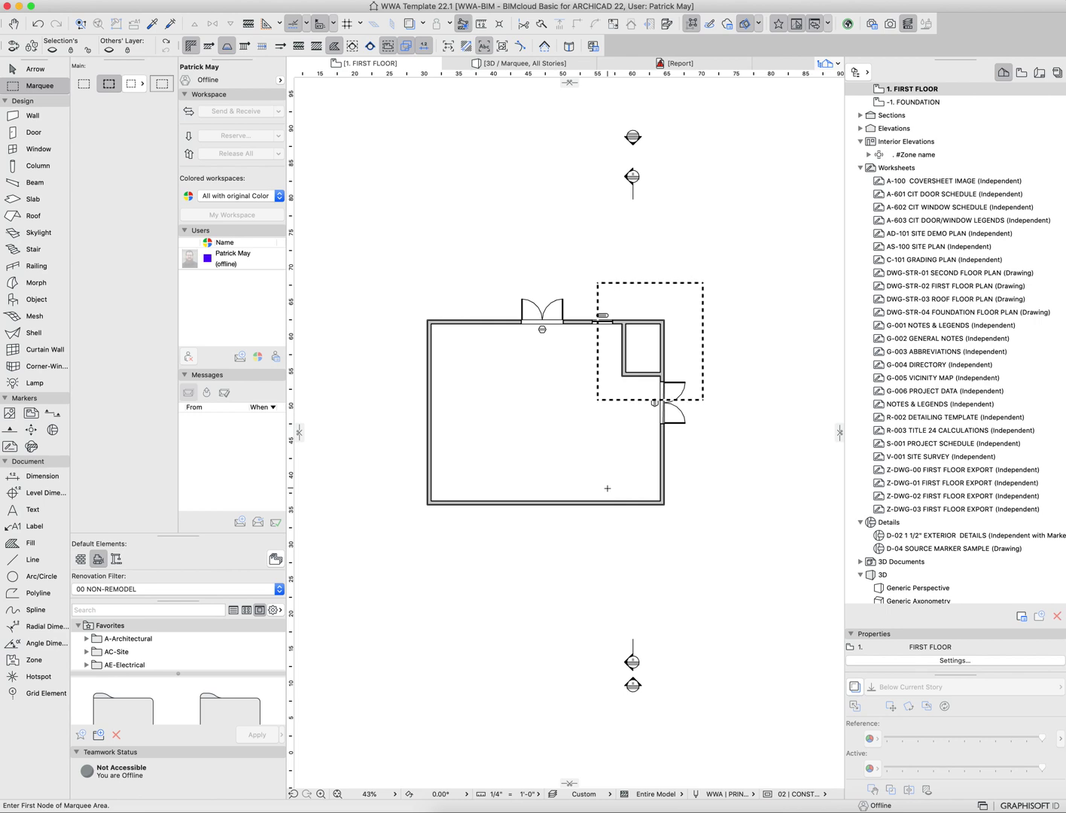
- Clear the marquee, select all slabs on the first floor plan, and show only that selection in 3D
{"action": "key", "text": "Escape"}
{"action": "key", "text": "Escape"}
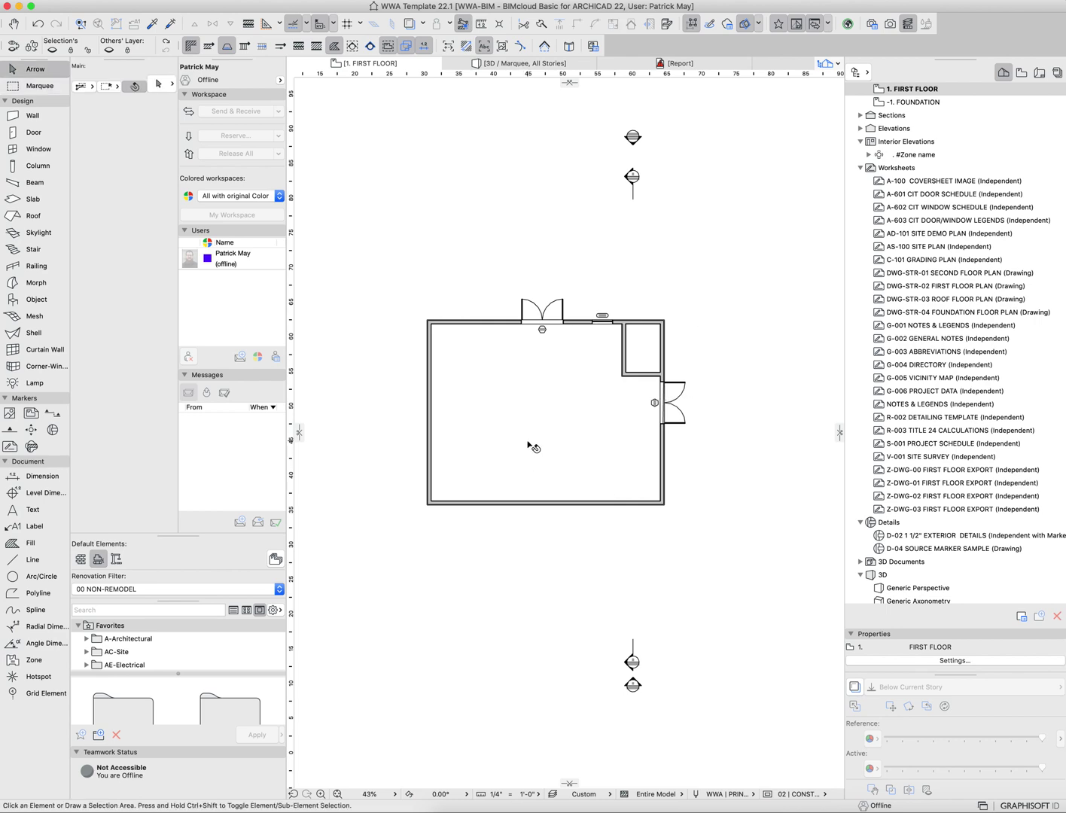
{"action": "left_click", "coordinate": [504, 348], "text": "alt"}
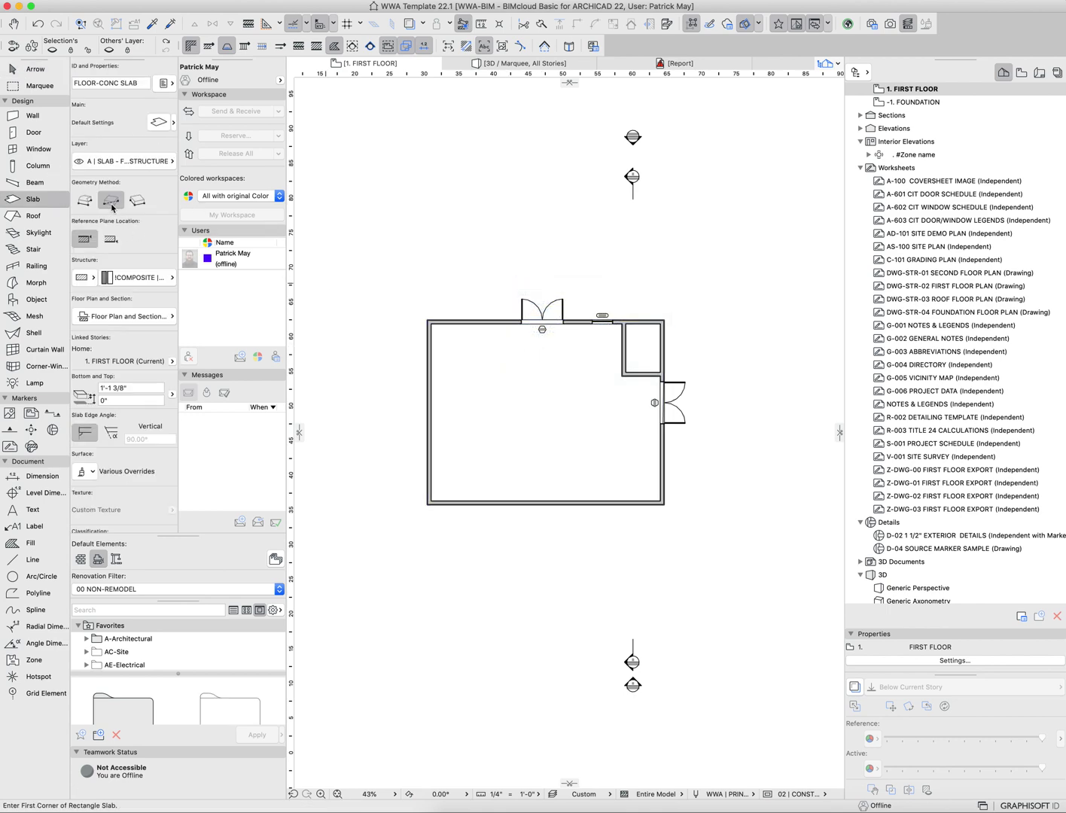
{"action": "key", "text": "super+a"}
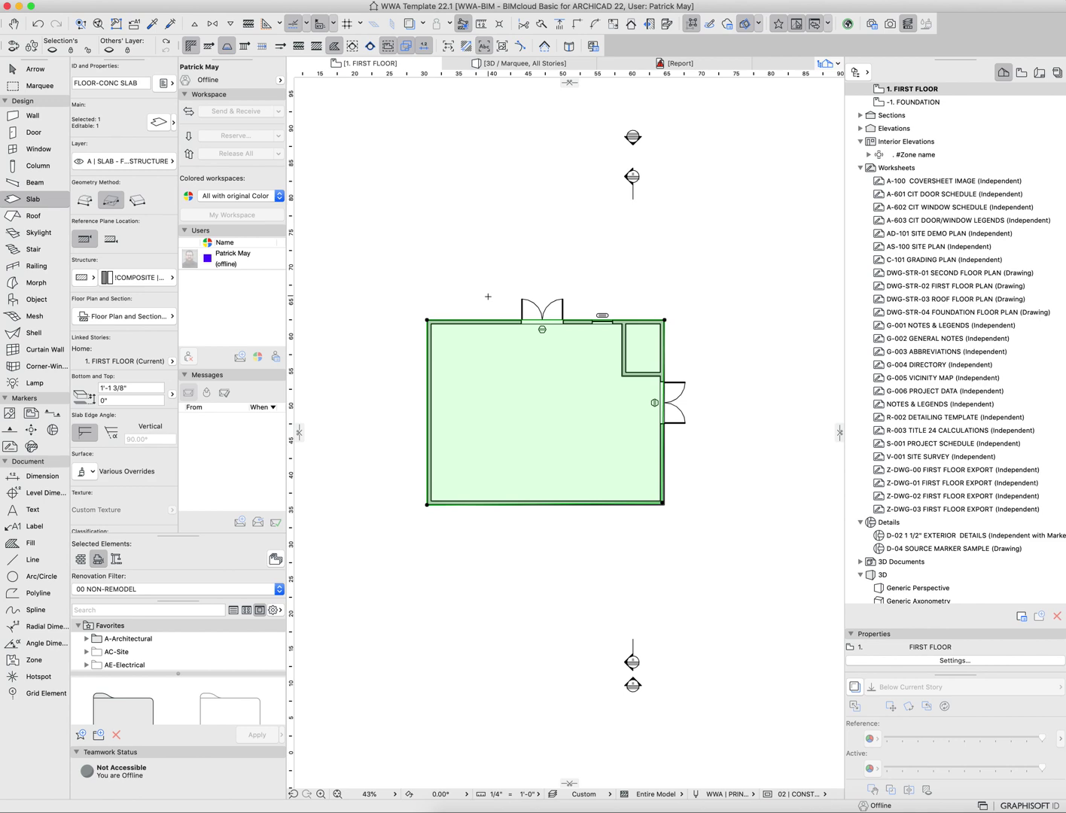
{"action": "key", "text": "F5"}
{"action": "scroll", "coordinate": [594, 350], "scroll_direction": "down", "scroll_amount": 5}
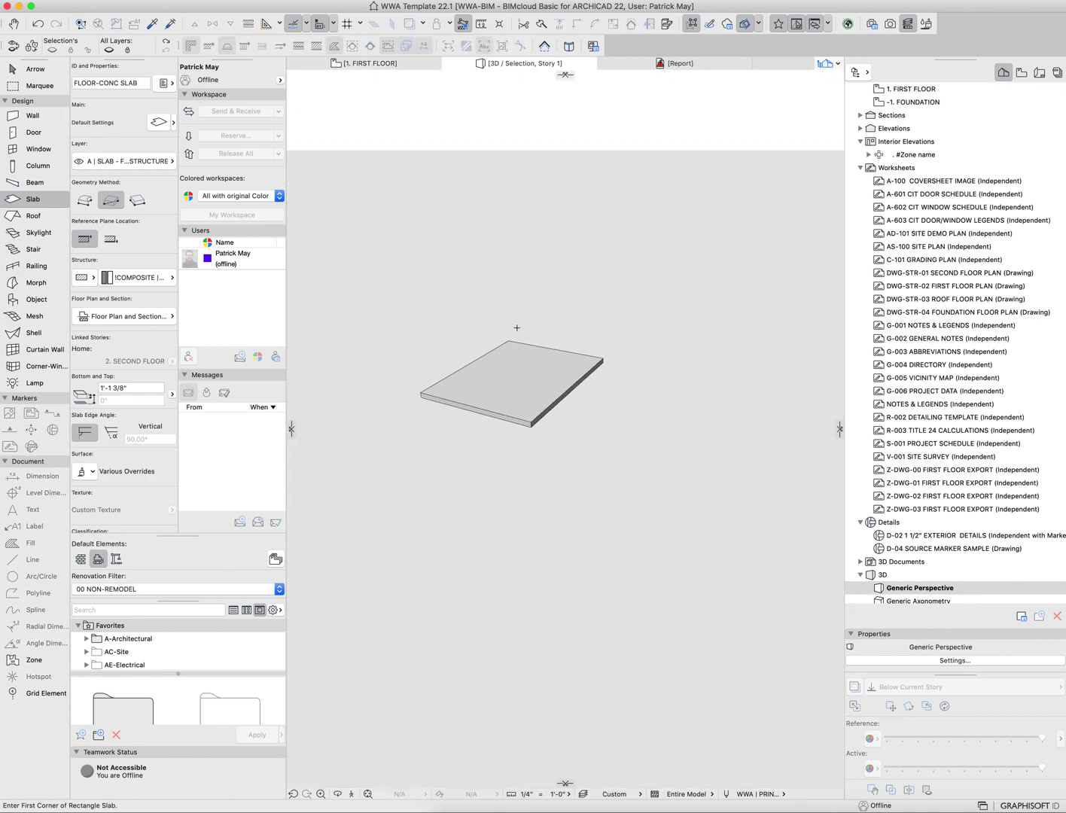
{"action": "scroll", "coordinate": [508, 351], "scroll_direction": "up", "scroll_amount": 10}
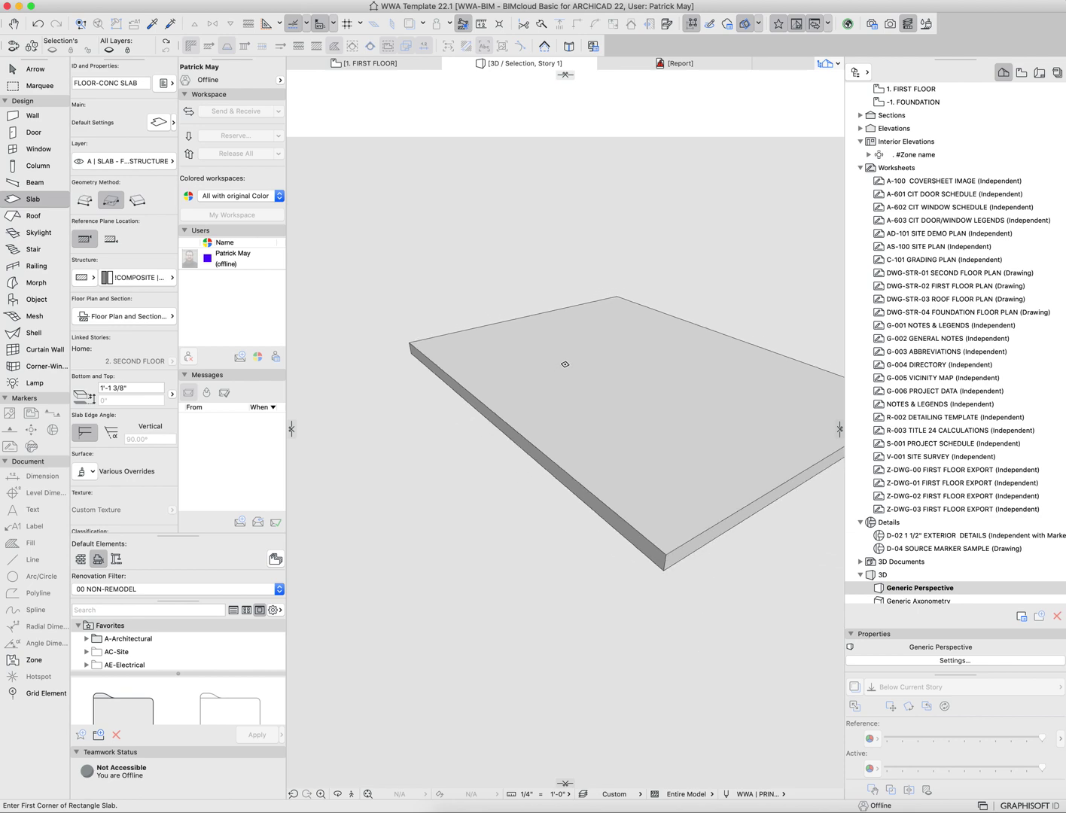
- Show all elements in 3D and leave the Slab tool for the Arrow tool
{"action": "key", "text": "super+F5"}
{"action": "middle_click_drag", "start_coordinate": [611, 355], "coordinate": [595, 358]}
{"action": "key", "text": "Escape"}
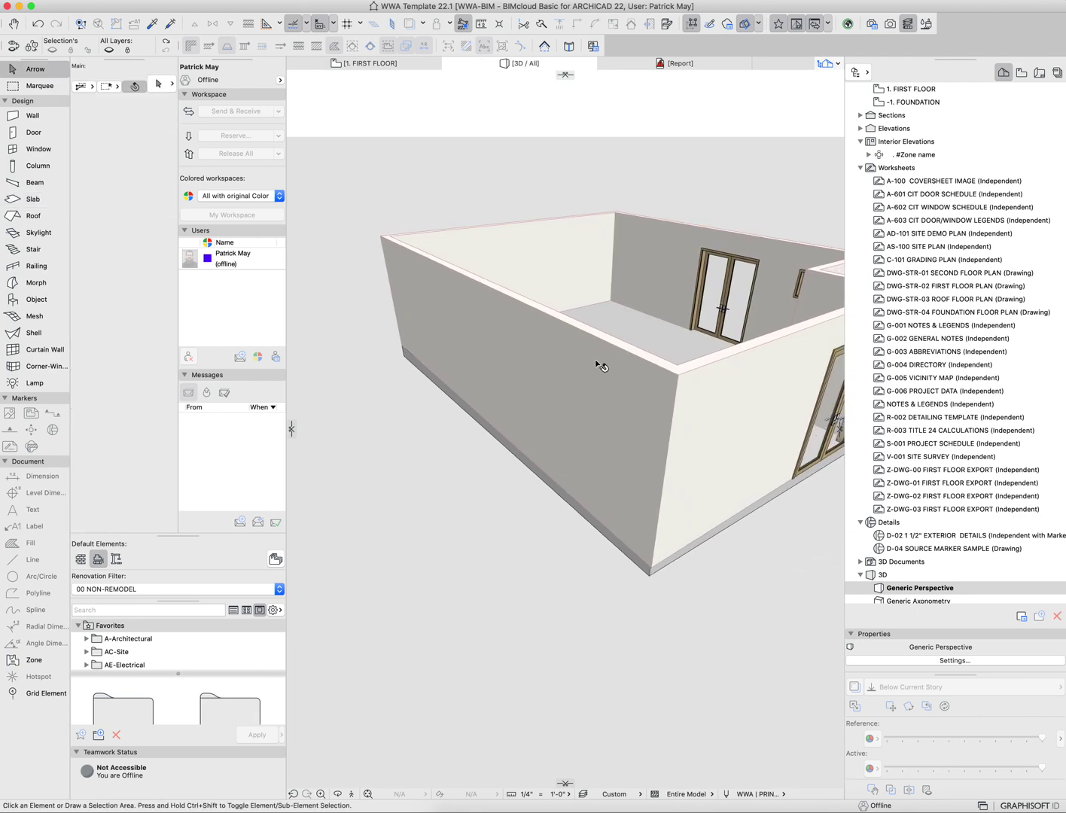
{"action": "key", "text": "F2"}
{"action": "key", "text": "Escape"}
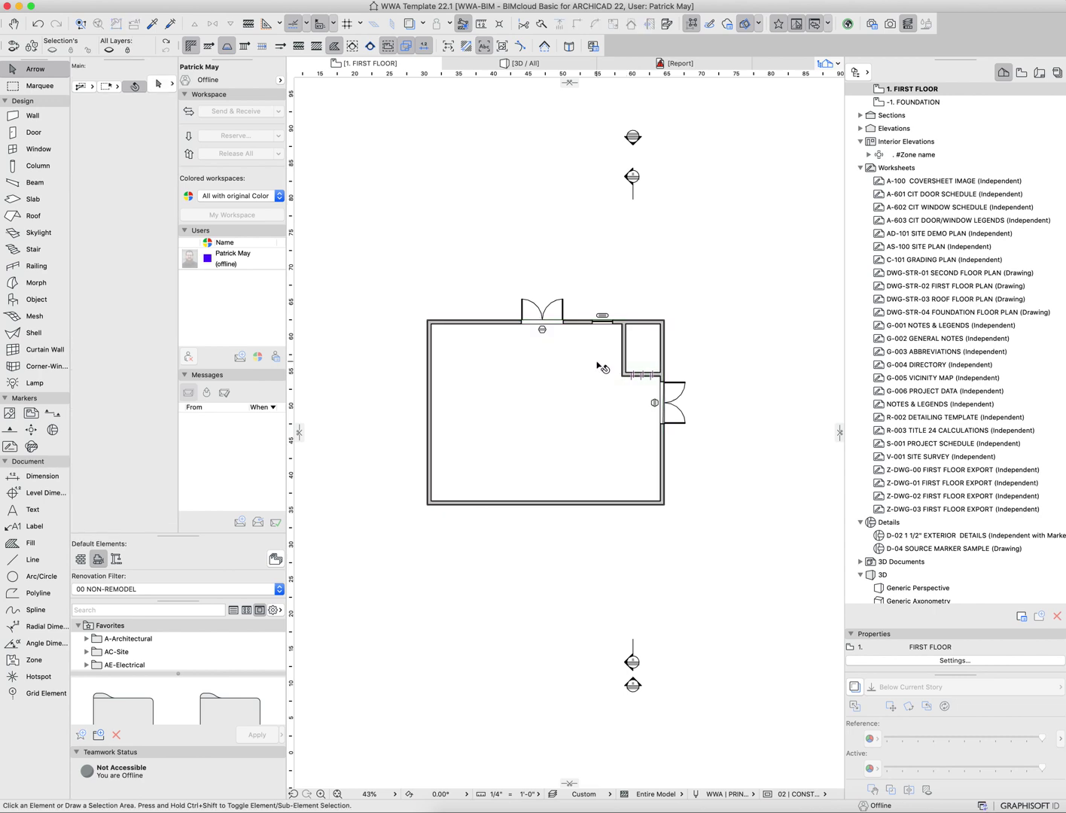
{"action": "key", "text": "F3"}
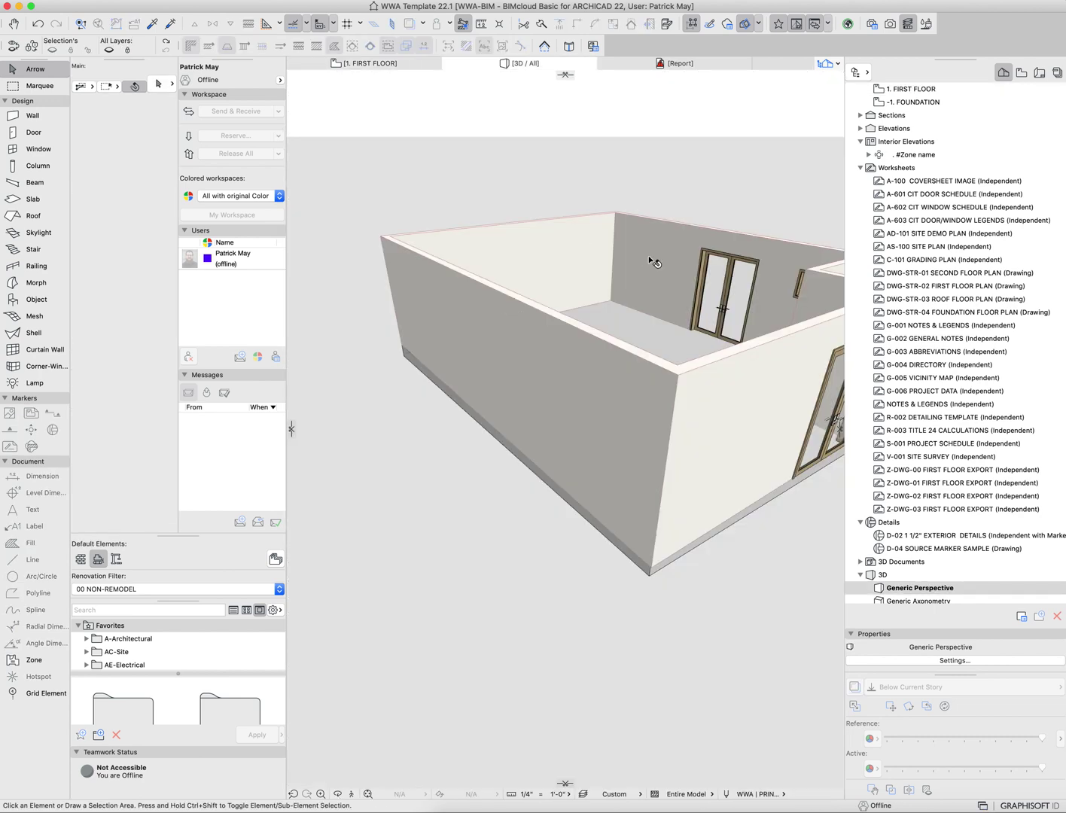
{"action": "middle_click_drag", "start_coordinate": [648, 256], "coordinate": [521, 389], "text": "shift"}
{"action": "scroll", "coordinate": [712, 311], "scroll_direction": "down", "scroll_amount": 3}
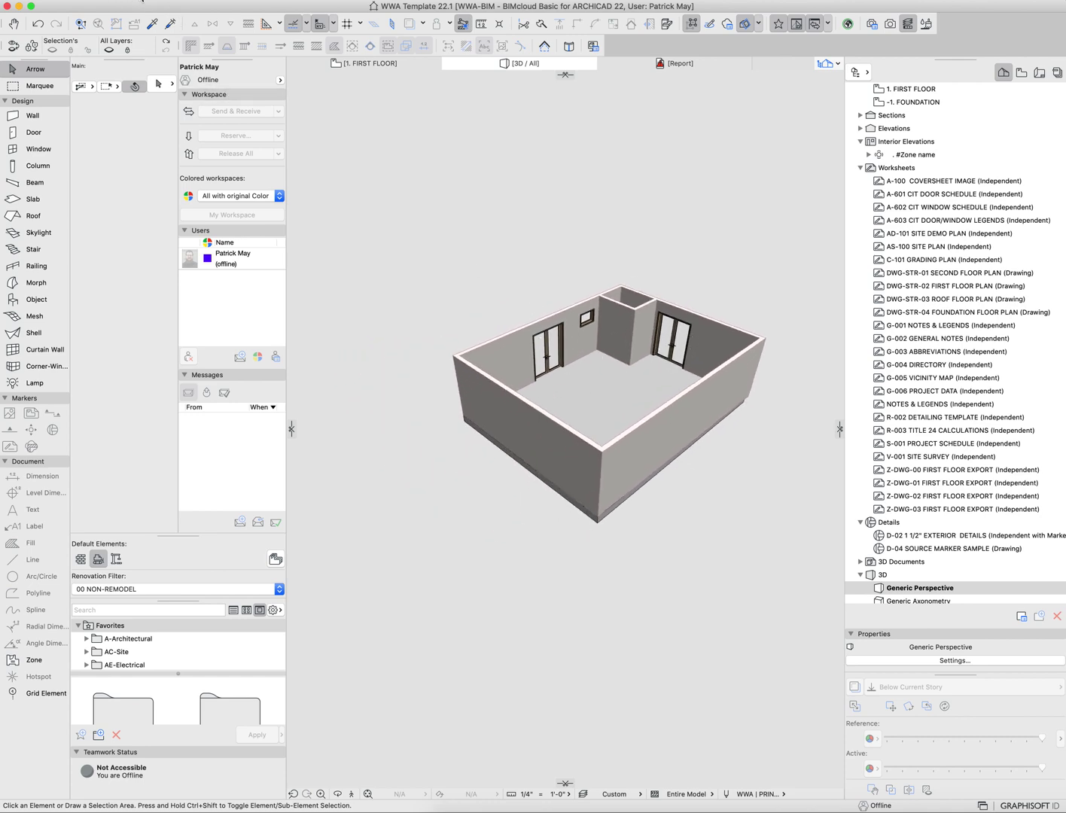
- Place a vertical 3D cutting plane through the double door beside the small window and finalize the cut
{"action": "left_click", "coordinate": [142, 2]}
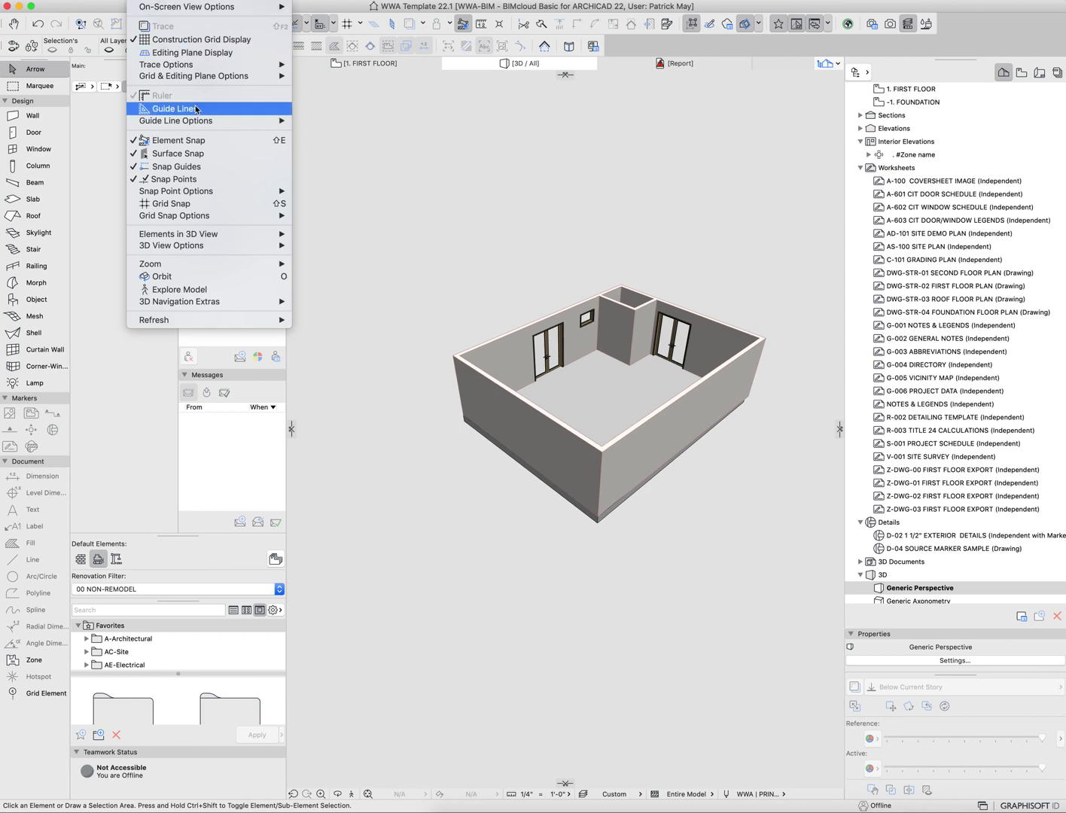
{"action": "mouse_move", "coordinate": [226, 246]}
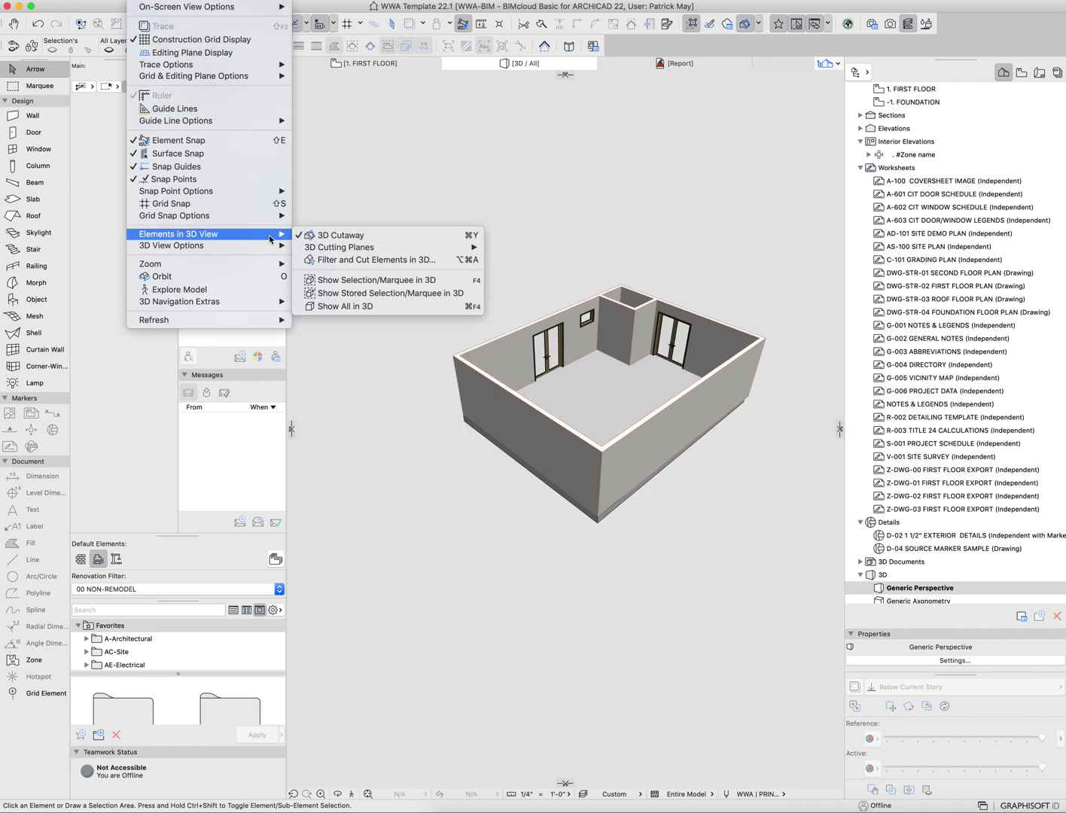
{"action": "mouse_move", "coordinate": [421, 246]}
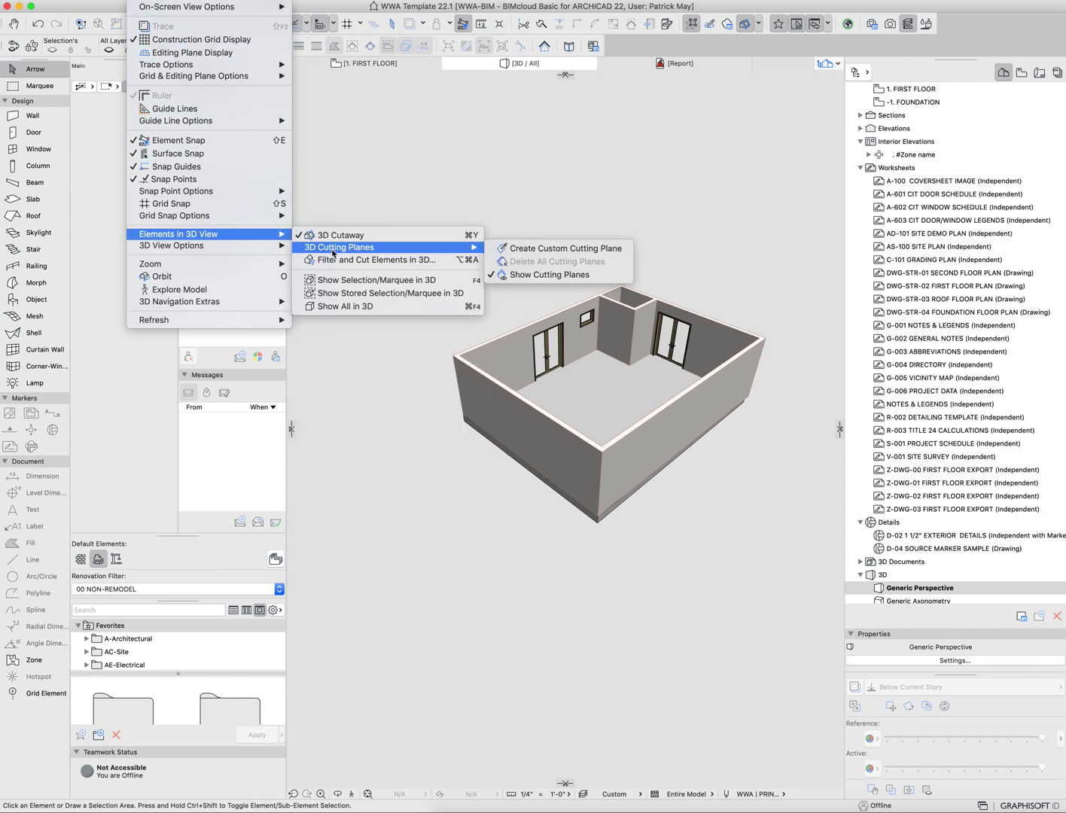
{"action": "left_click", "coordinate": [519, 256]}
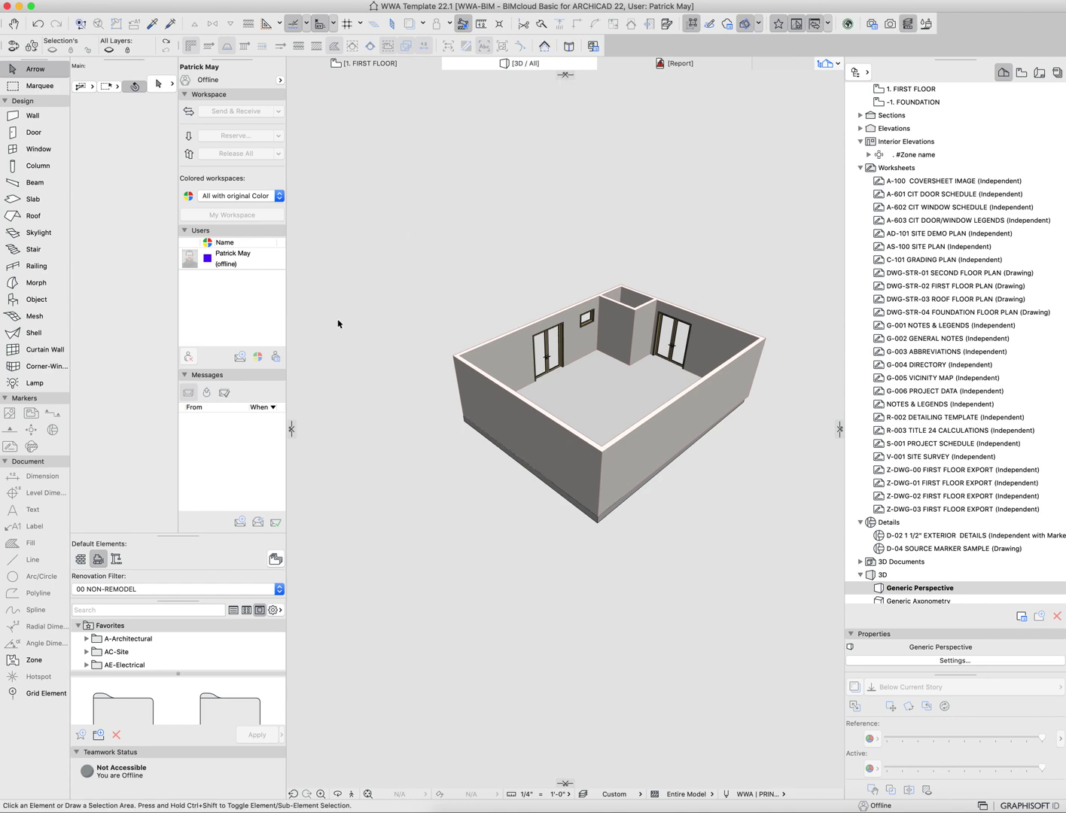
{"action": "left_click_drag", "start_coordinate": [292, 428], "coordinate": [540, 337]}
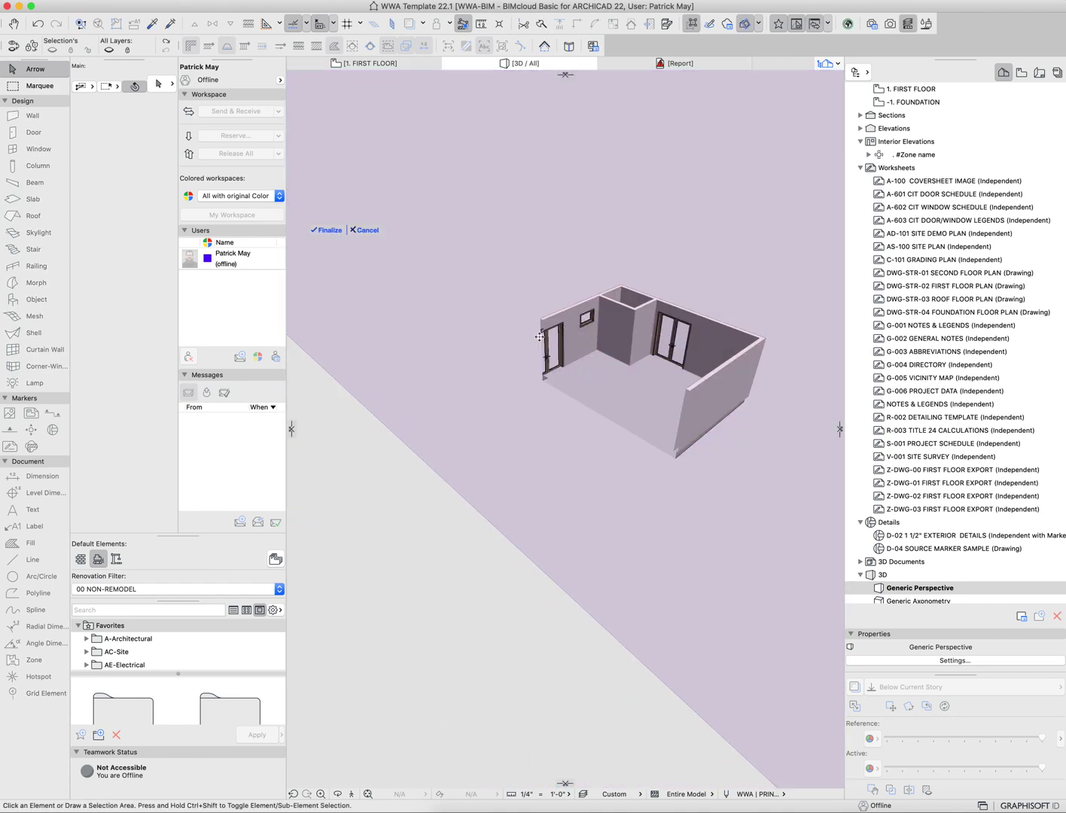
{"action": "left_click", "coordinate": [327, 231]}
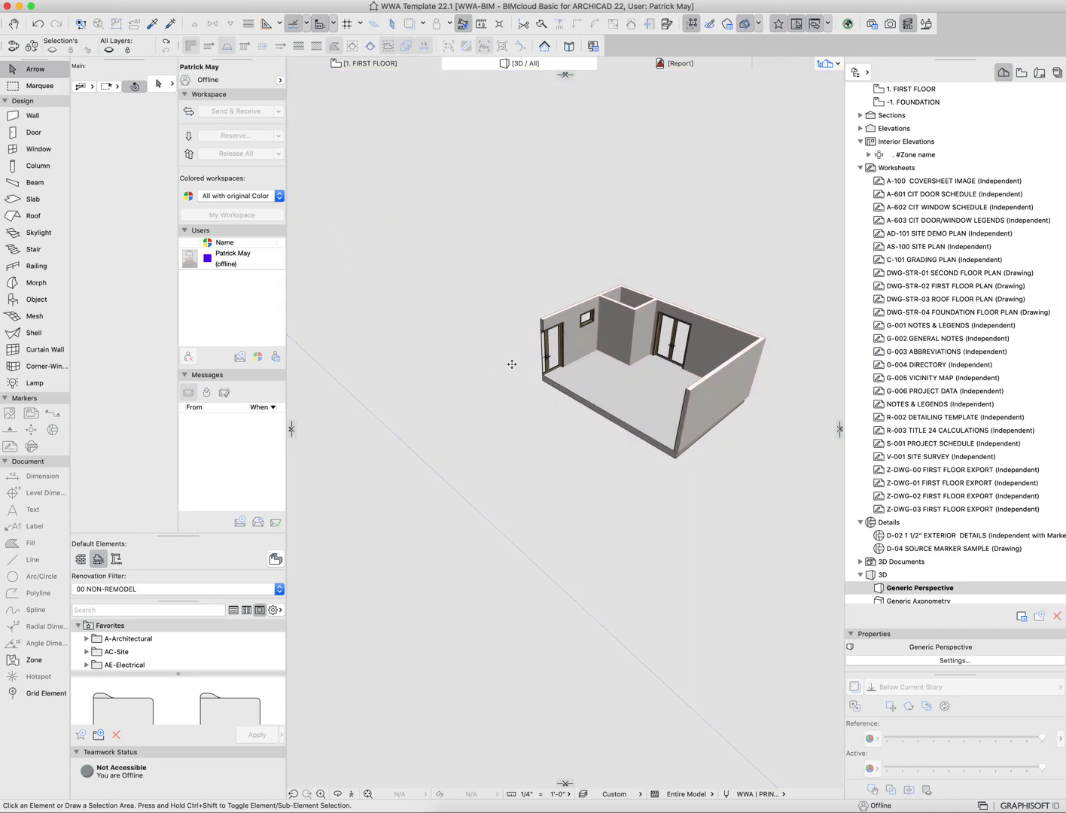
- Delete the cutting plane through the building and finalize a new one placed clear of the walls
{"action": "left_click_drag", "start_coordinate": [499, 345], "coordinate": [297, 435]}
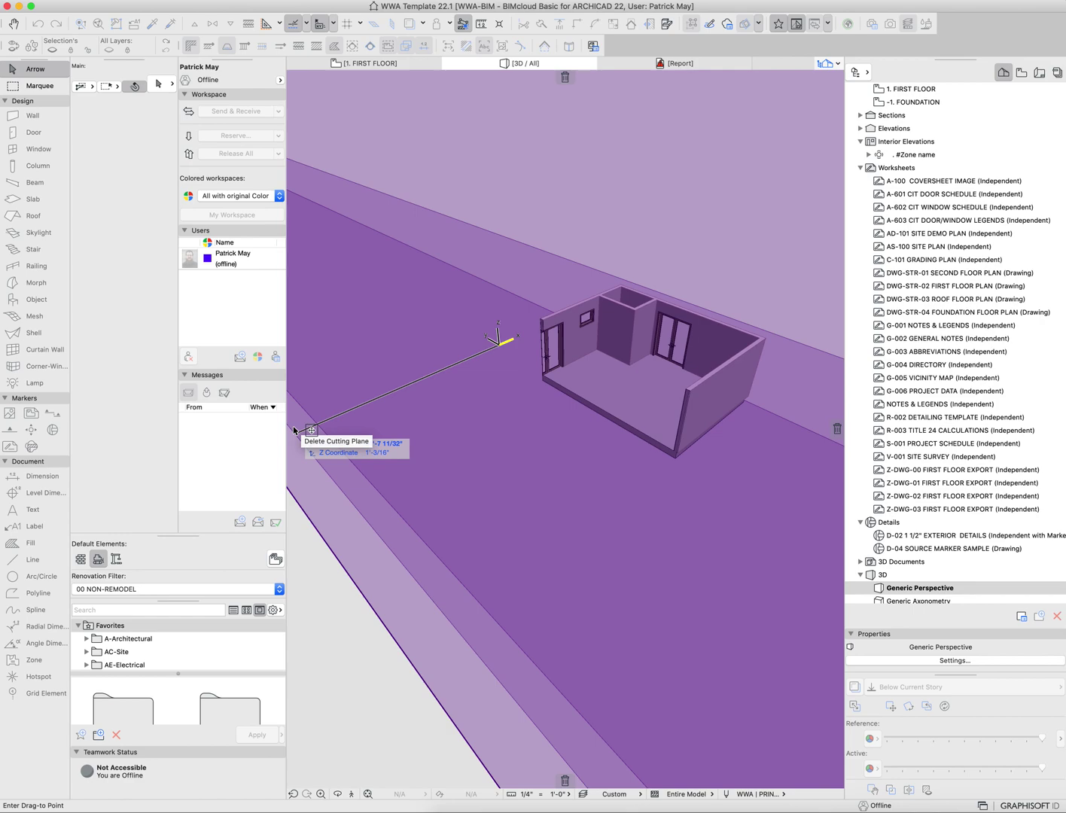
{"action": "left_click", "coordinate": [295, 431]}
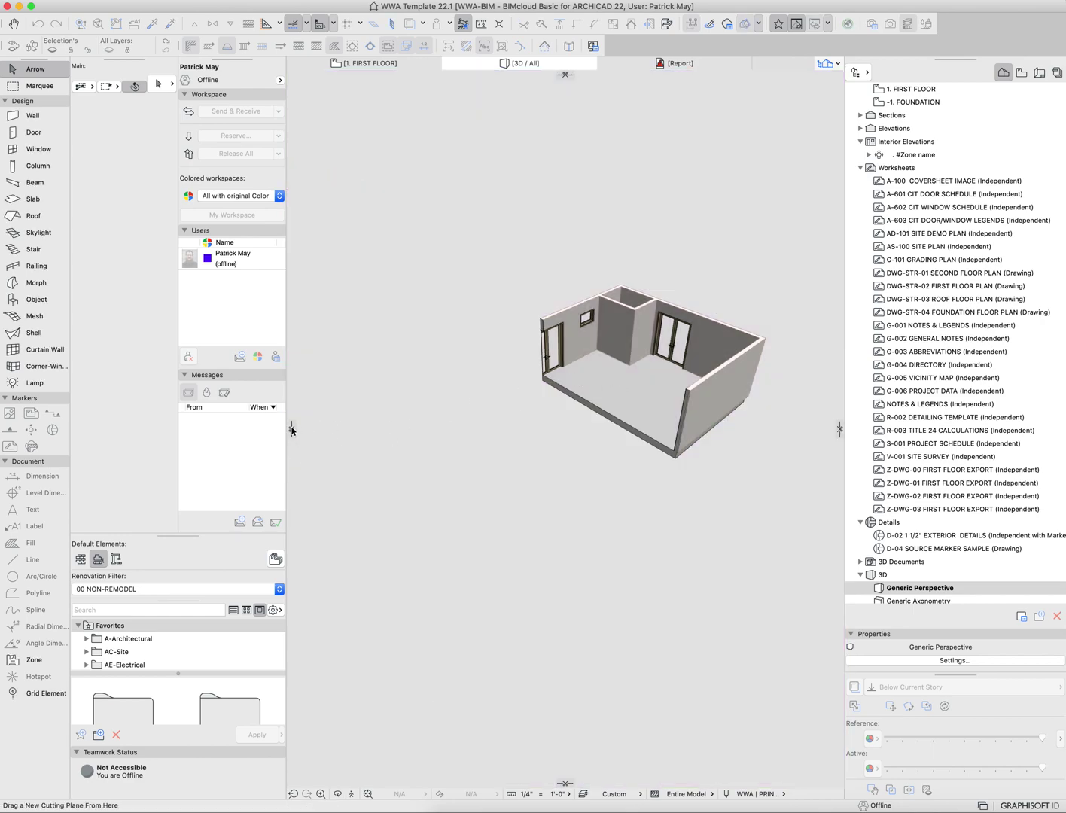
{"action": "left_click", "coordinate": [292, 429]}
{"action": "left_click", "coordinate": [354, 422]}
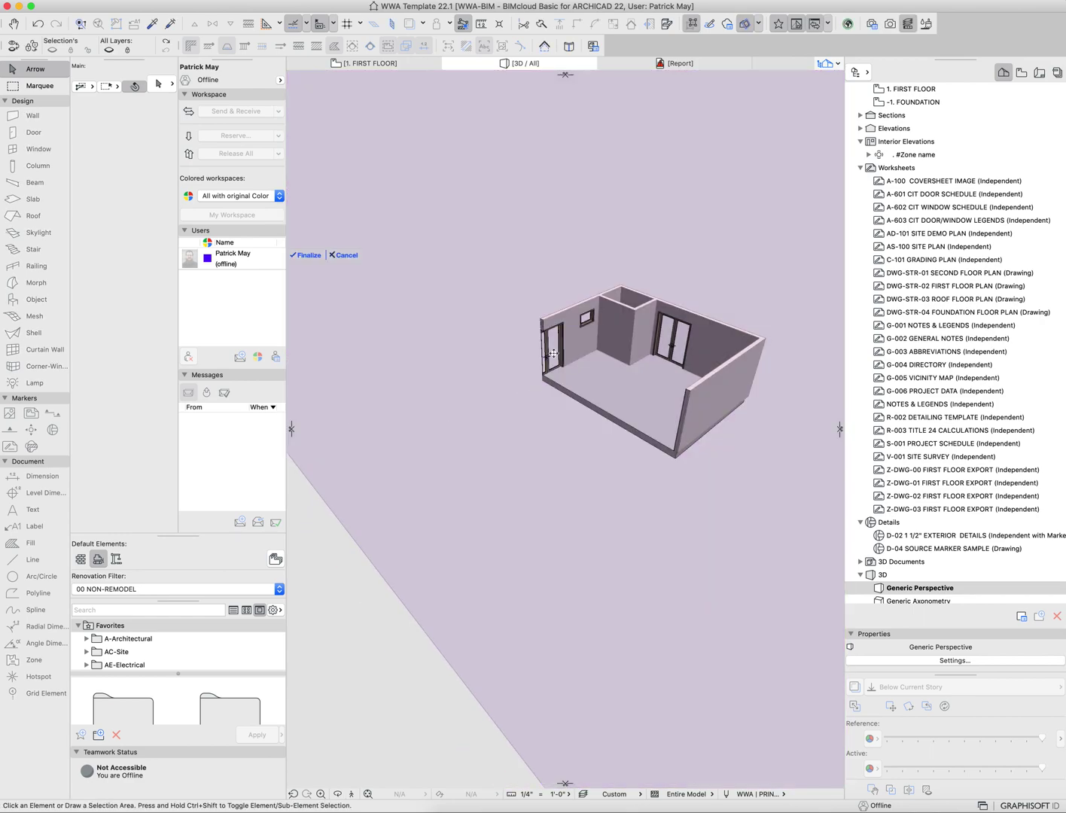
{"action": "left_click", "coordinate": [307, 255]}
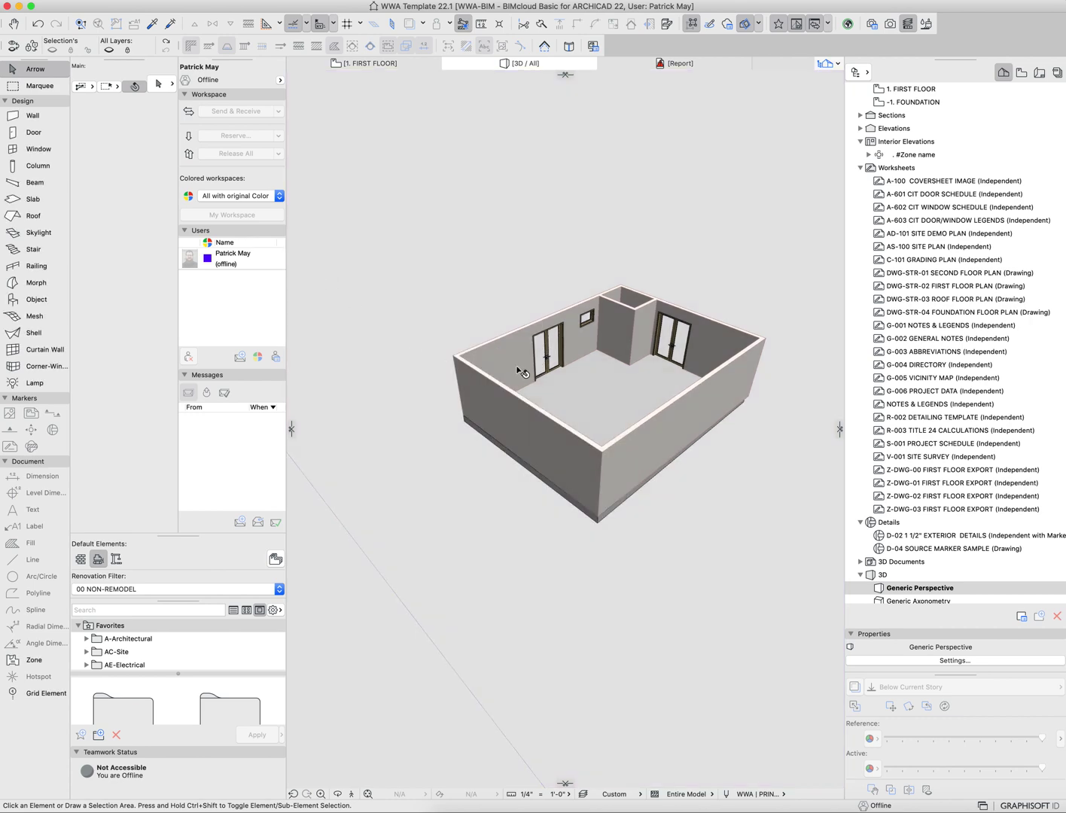
- Delete the remaining cutting plane outside the building
{"action": "middle_click_drag", "start_coordinate": [520, 372], "coordinate": [524, 324]}
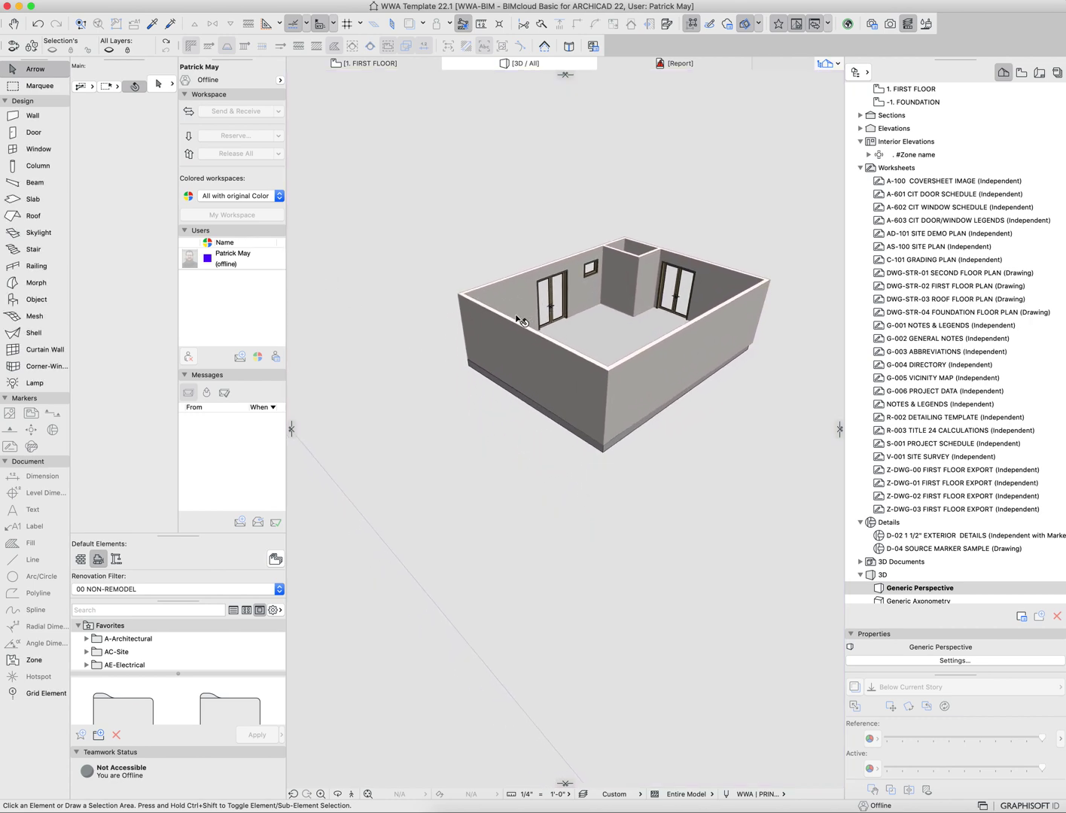
{"action": "left_click", "coordinate": [294, 434]}
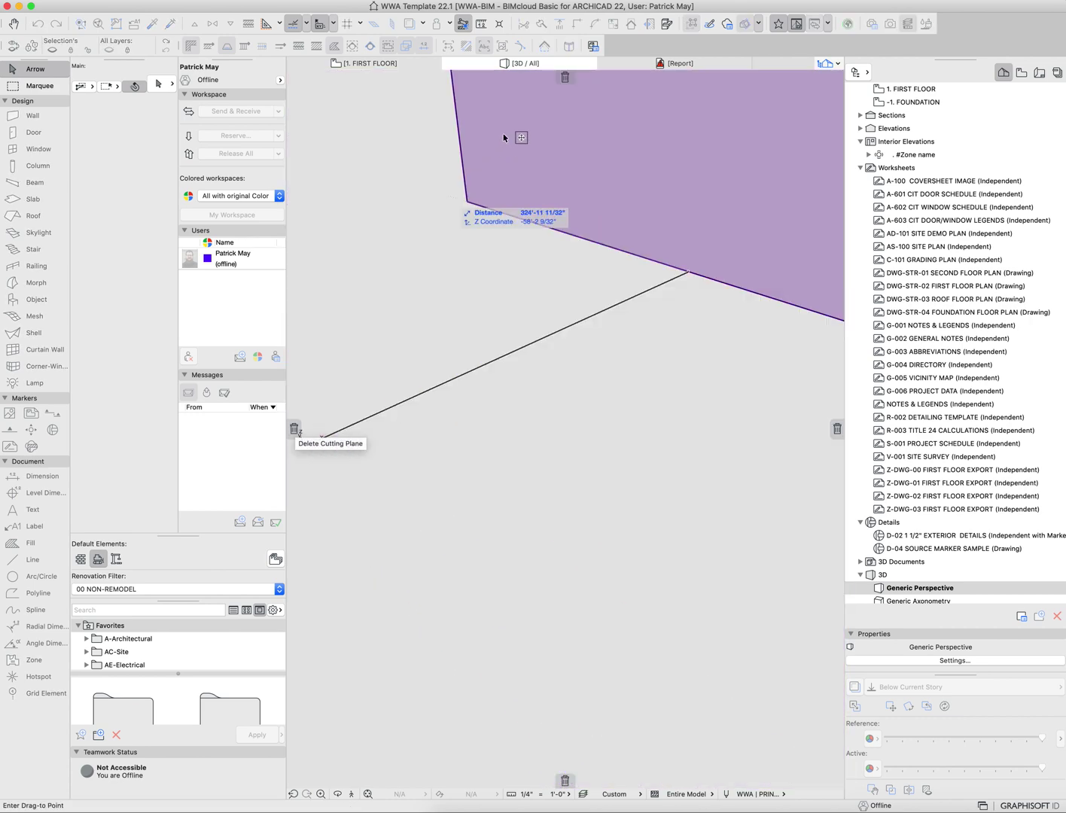
{"action": "left_click", "coordinate": [565, 78]}
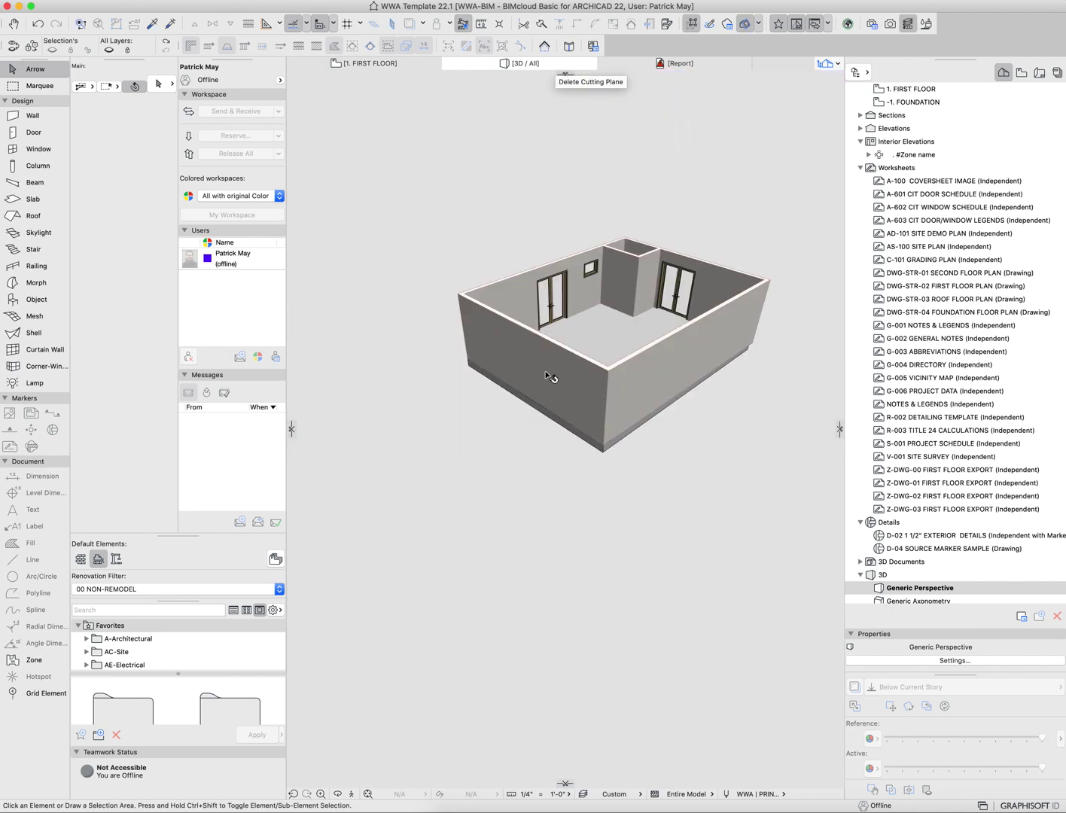
{"action": "mouse_move", "coordinate": [549, 376]}
{"action": "middle_mouse_down", "text": "shift"}
{"action": "mouse_move", "coordinate": [586, 397]}
{"action": "mouse_move", "coordinate": [493, 386]}
{"action": "mouse_move", "coordinate": [515, 417]}
{"action": "mouse_move", "coordinate": [597, 439]}
{"action": "mouse_move", "coordinate": [615, 423]}
{"action": "mouse_move", "coordinate": [697, 424]}
{"action": "mouse_move", "coordinate": [540, 434]}
{"action": "mouse_move", "coordinate": [556, 359]}
{"action": "middle_mouse_up", "text": "shift"}
{"action": "scroll", "coordinate": [586, 398], "scroll_direction": "down", "scroll_amount": 4}
{"action": "scroll", "coordinate": [602, 426], "scroll_direction": "up", "scroll_amount": 5}
{"action": "scroll", "coordinate": [596, 420], "scroll_direction": "up", "scroll_amount": 2}
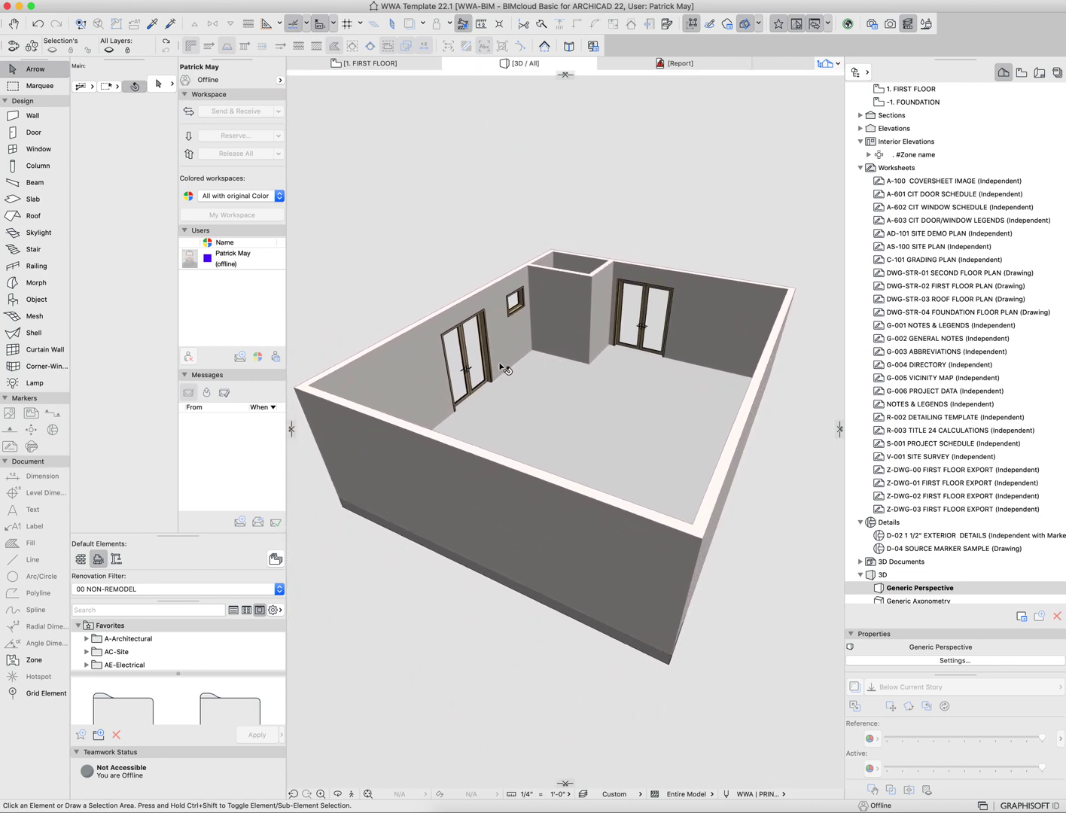
{"action": "scroll", "coordinate": [651, 408], "scroll_direction": "down", "scroll_amount": 1}
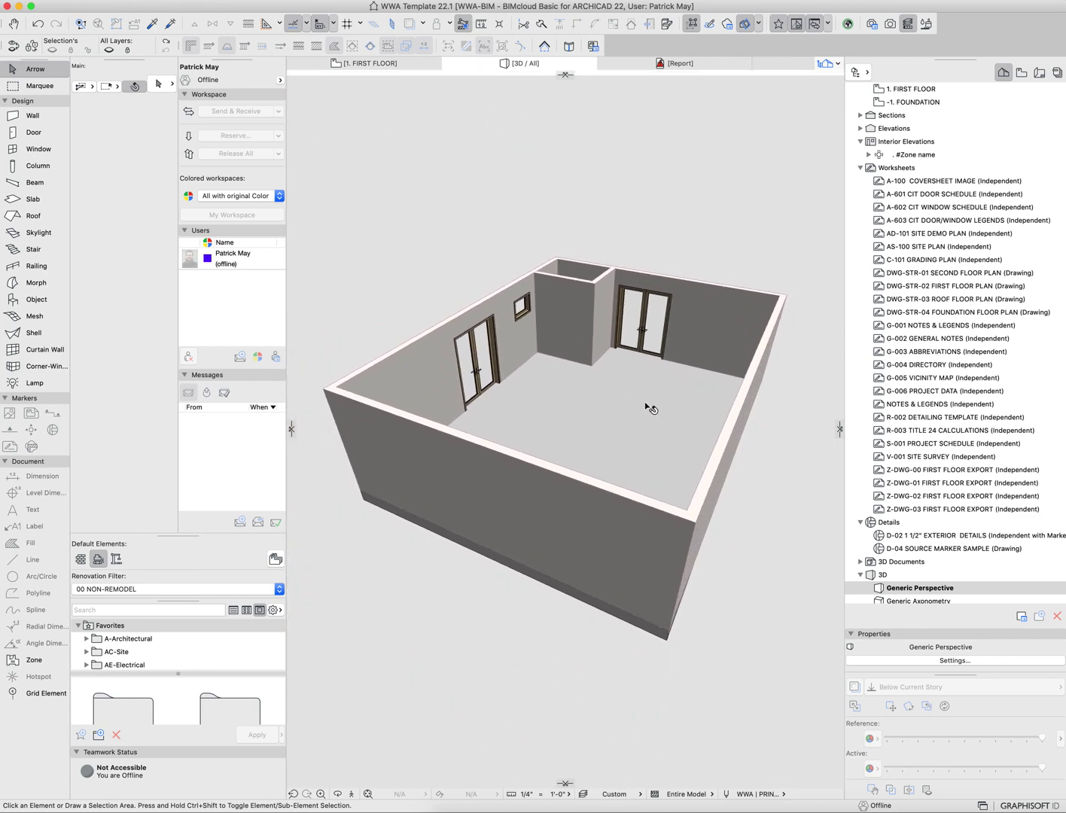
{"action": "scroll", "coordinate": [651, 409], "scroll_direction": "down", "scroll_amount": 2}
{"action": "middle_click_drag", "start_coordinate": [641, 365], "coordinate": [579, 388], "text": "shift"}
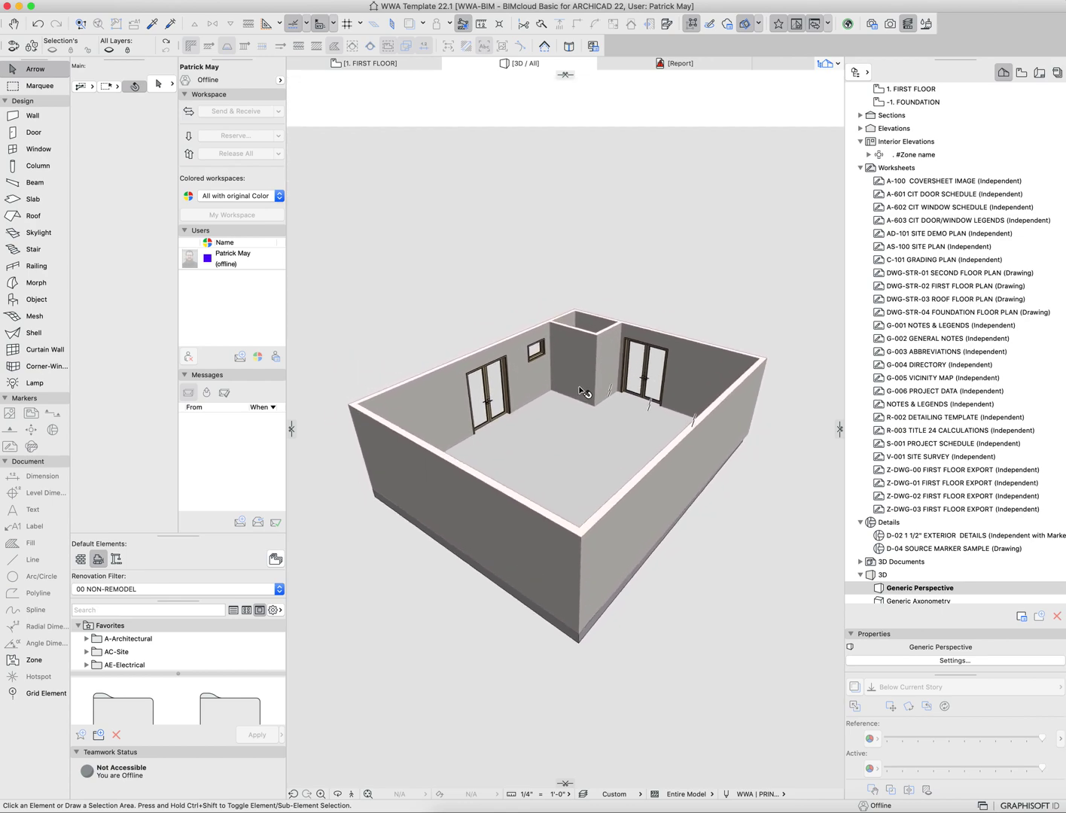
- Open the first-floor plan and clear the selection of the floor slab
{"action": "left_click", "coordinate": [580, 390]}
{"action": "left_click", "coordinate": [611, 354]}
{"action": "key", "text": "F2"}
{"action": "left_click", "coordinate": [587, 377]}
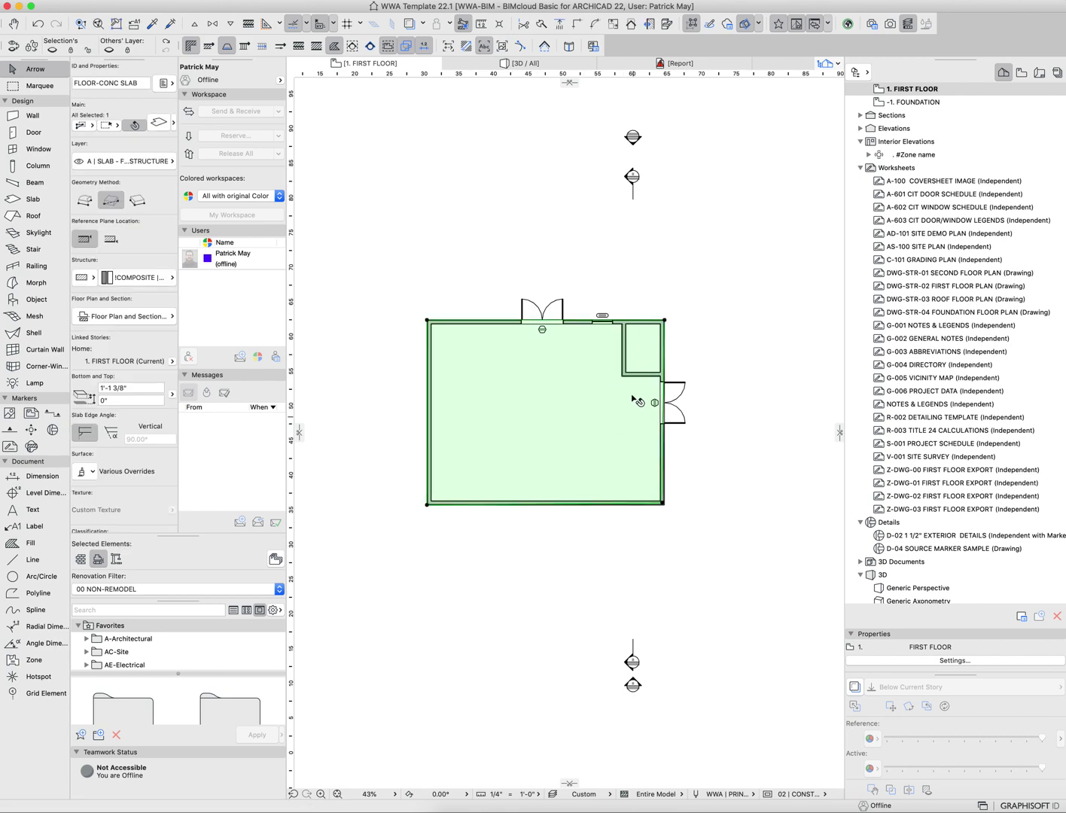
{"action": "key", "text": "Escape"}
- Draw a marquee about 13' by 21' around the small corner room and the adjacent double door, and show its contents in 3D
{"action": "key", "text": "w"}
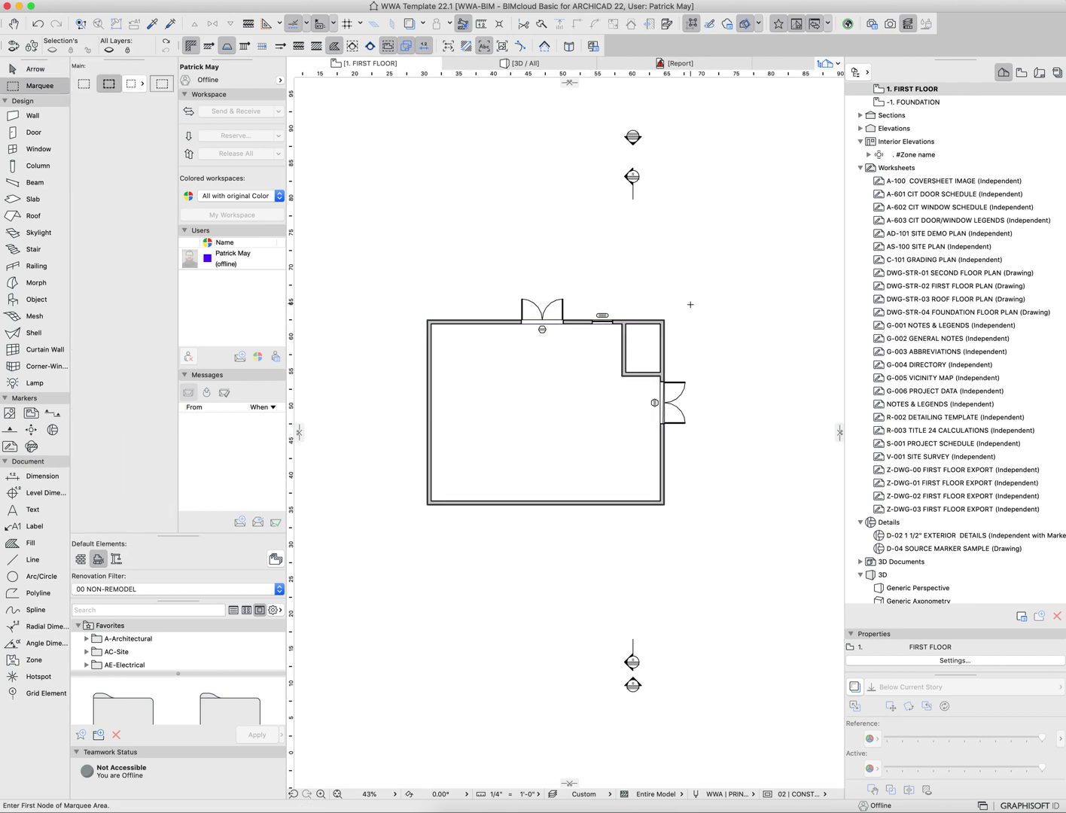
{"action": "key", "text": "w"}
{"action": "key", "text": "m"}
{"action": "left_click", "coordinate": [696, 278]}
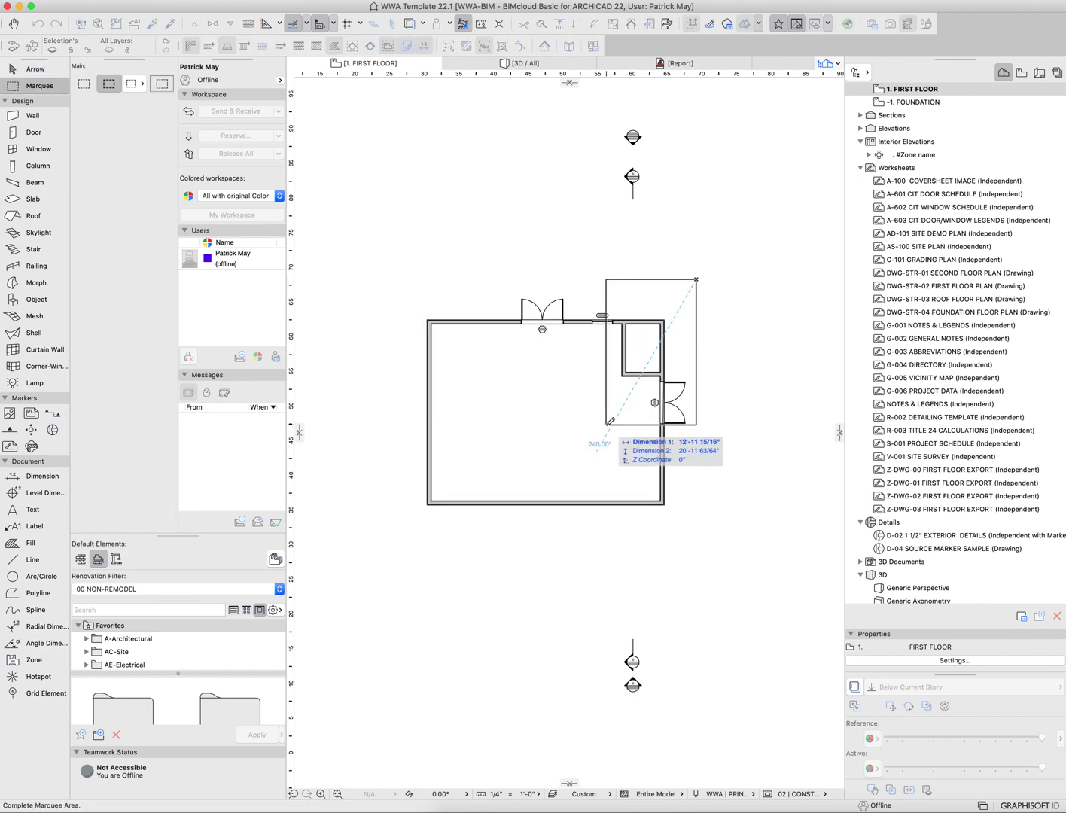
{"action": "left_click", "coordinate": [606, 425]}
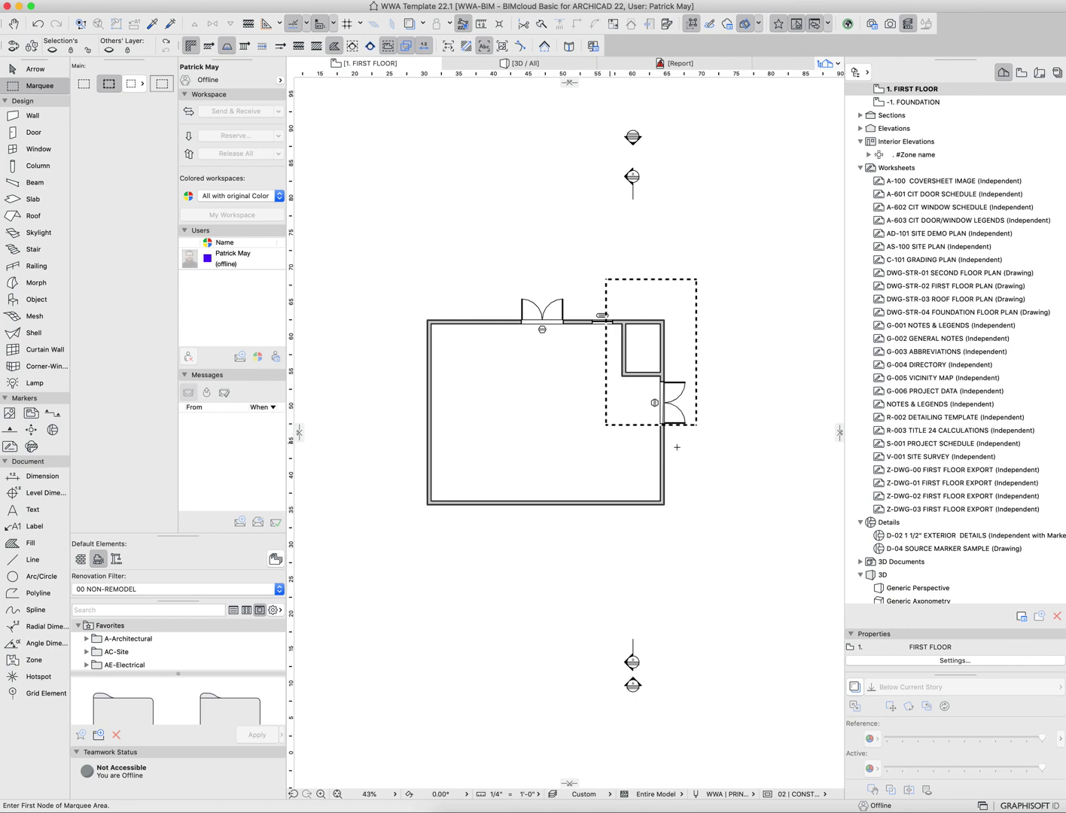
{"action": "key", "text": "F3"}
- Try offsetting the cut concrete slab's edges outside the marquee area, cancelling each offset
{"action": "left_click", "coordinate": [632, 427]}
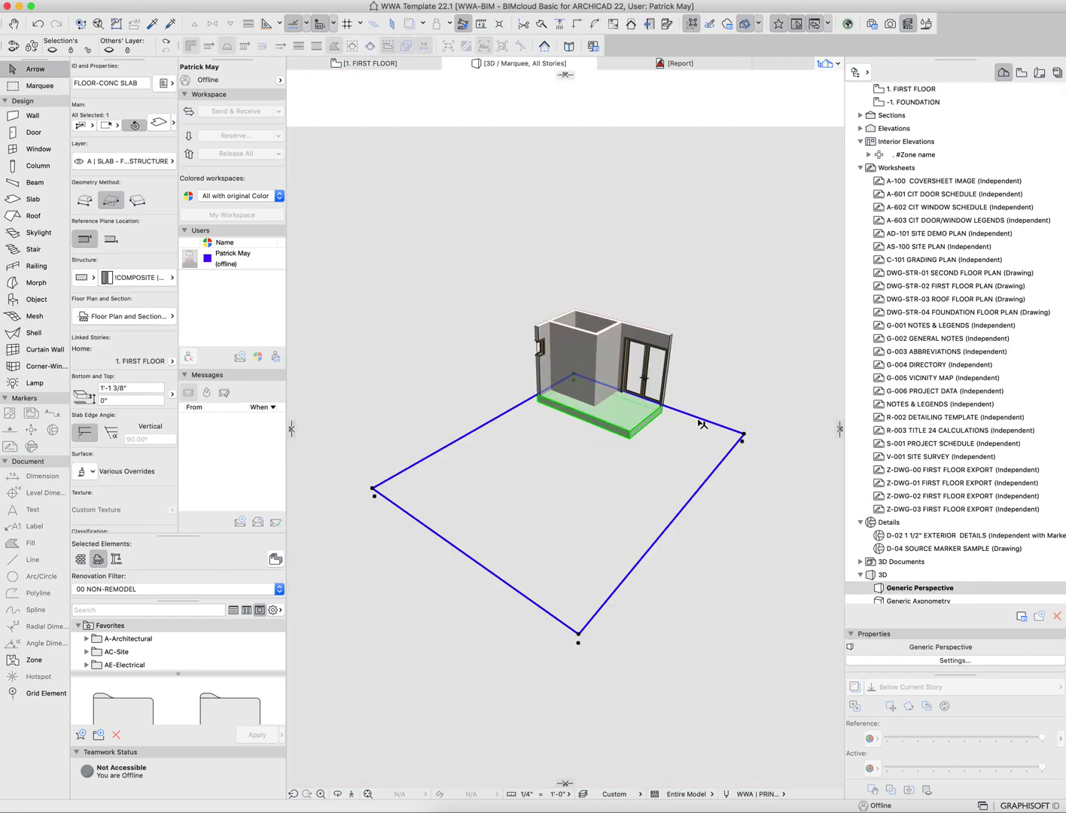
{"action": "left_click", "coordinate": [435, 535]}
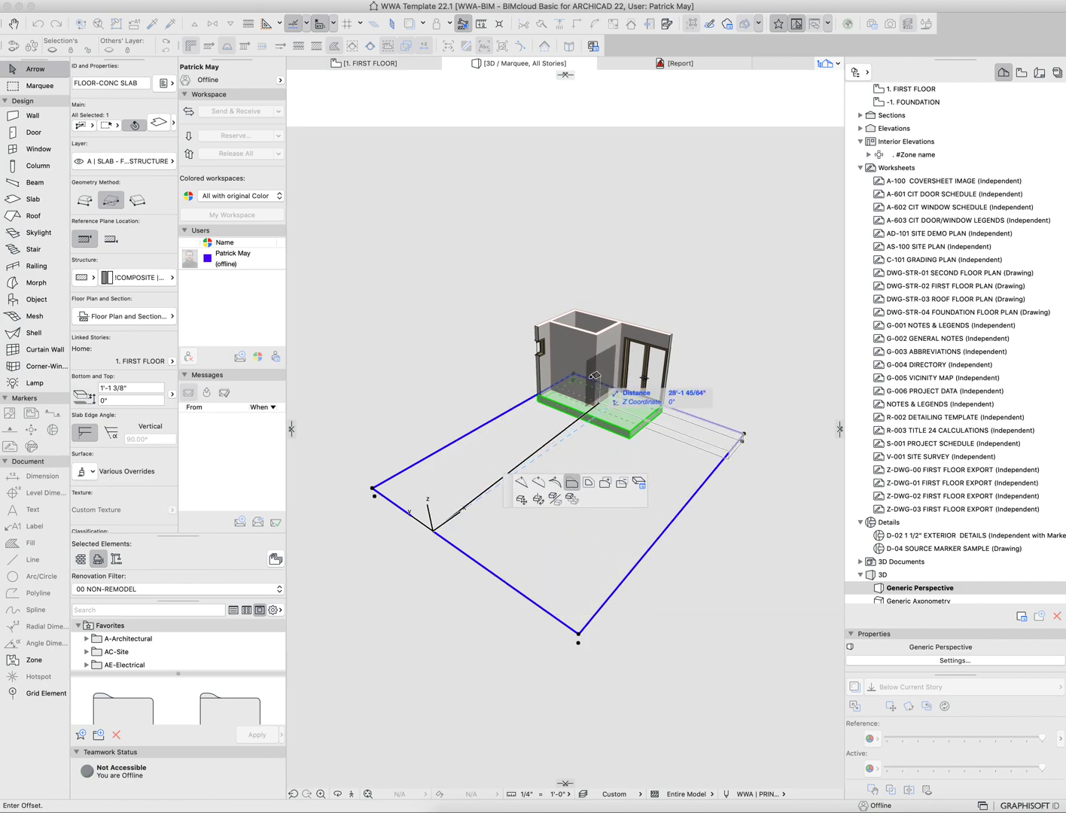
{"action": "key", "text": "Escape"}
{"action": "key", "text": "Escape"}
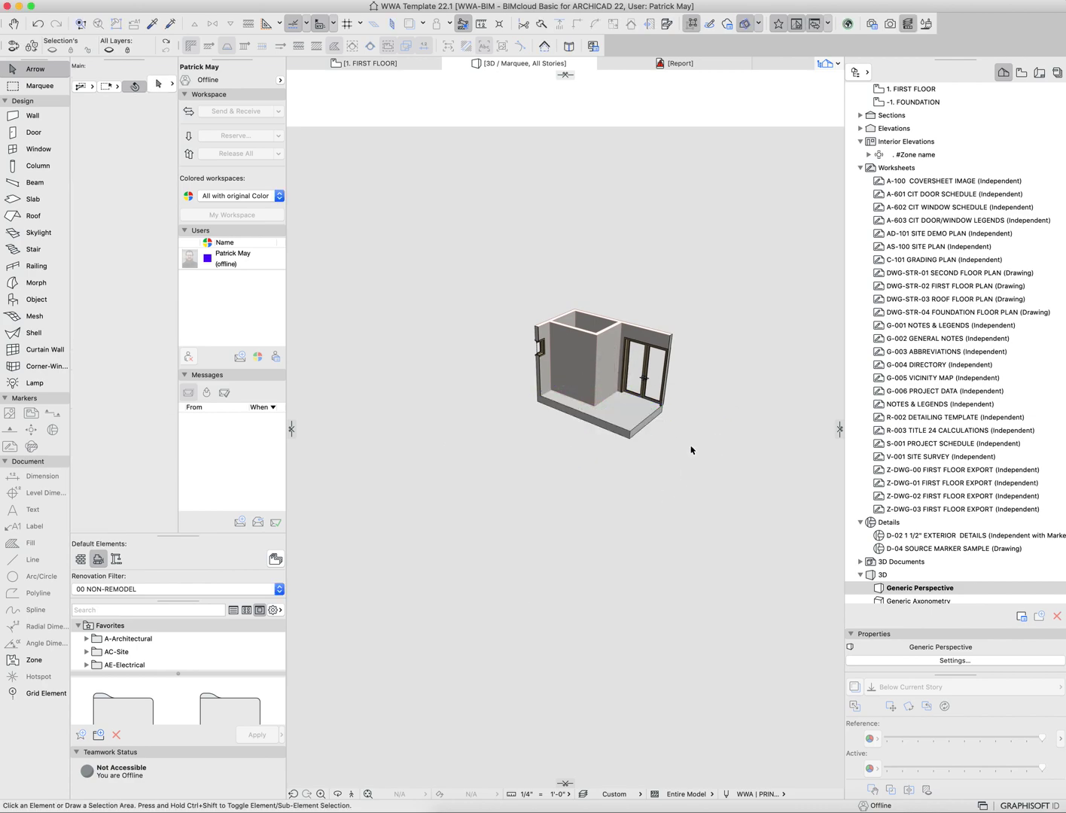
{"action": "left_click_drag", "start_coordinate": [468, 399], "coordinate": [510, 493]}
{"action": "left_click", "coordinate": [638, 421]}
{"action": "left_click", "coordinate": [709, 477]}
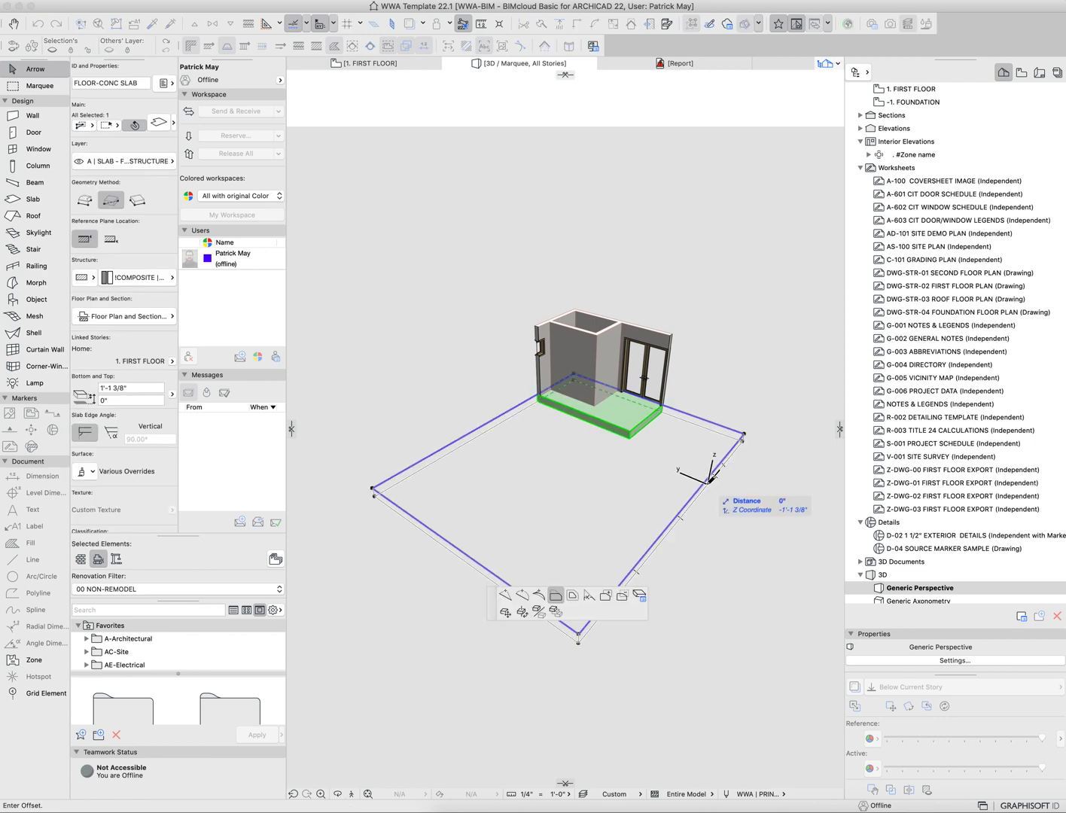
{"action": "key", "text": "Escape"}
- Shorten the exterior wall by moving its far base endpoint to just past the double door, and clear the selection
{"action": "left_click", "coordinate": [728, 434]}
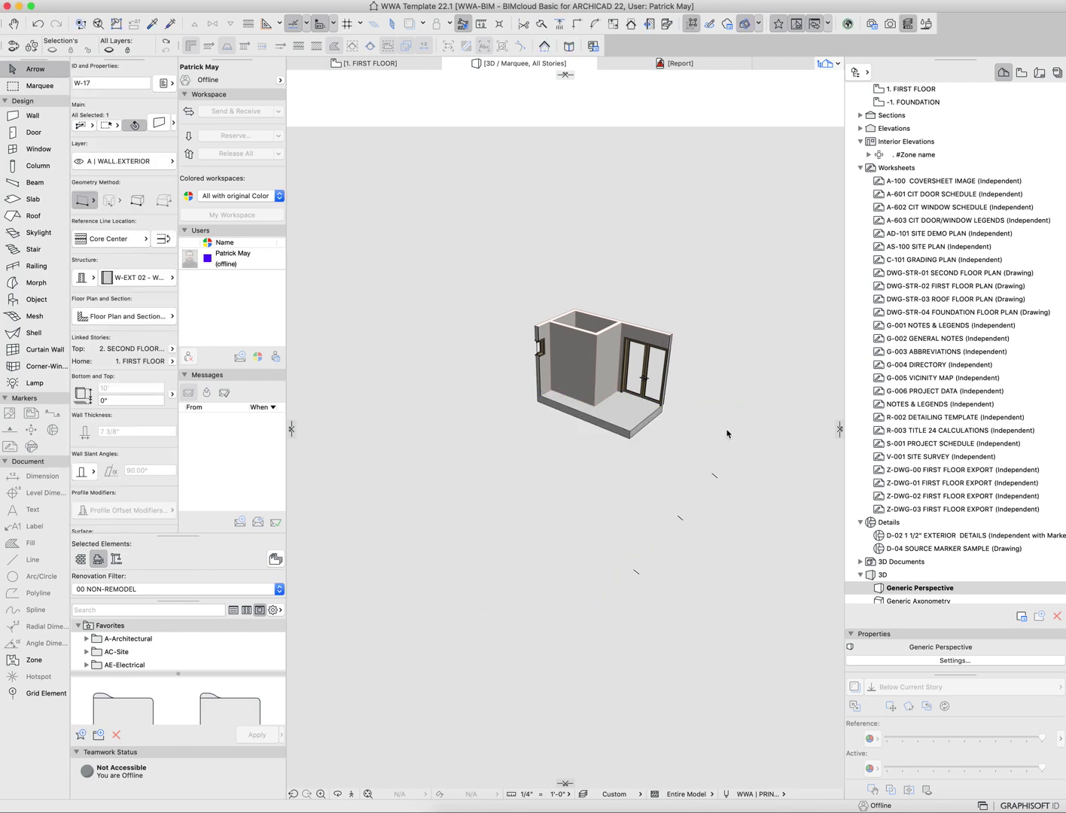
{"action": "left_click", "coordinate": [745, 435]}
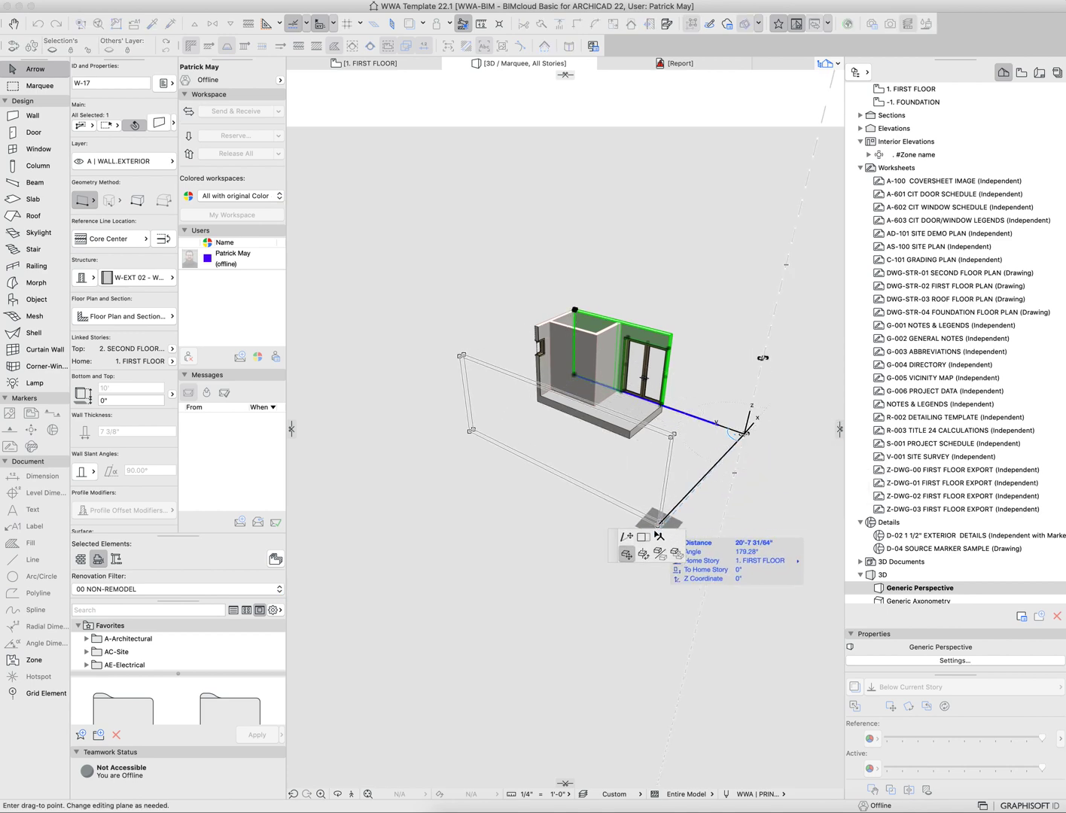
{"action": "left_click", "coordinate": [674, 405]}
{"action": "key", "text": "Escape"}
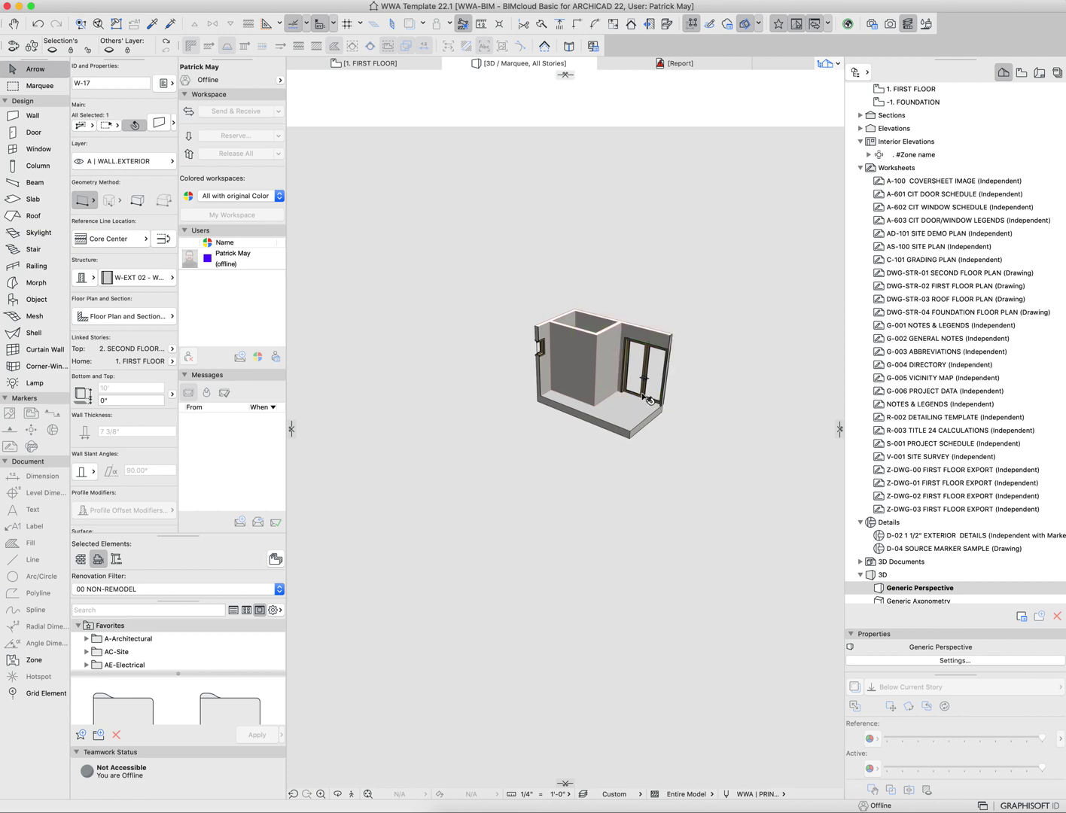
{"action": "mouse_move", "coordinate": [653, 411]}
{"action": "middle_mouse_down", "text": "shift"}
{"action": "mouse_move", "coordinate": [678, 413]}
{"action": "mouse_move", "coordinate": [645, 426]}
{"action": "middle_mouse_up", "text": "shift"}
- Draw a closed freeform spline on the first-floor plan, enclosing the corner room and both double doors and sweeping diagonally across the opposite corner
{"action": "key", "text": "F2"}
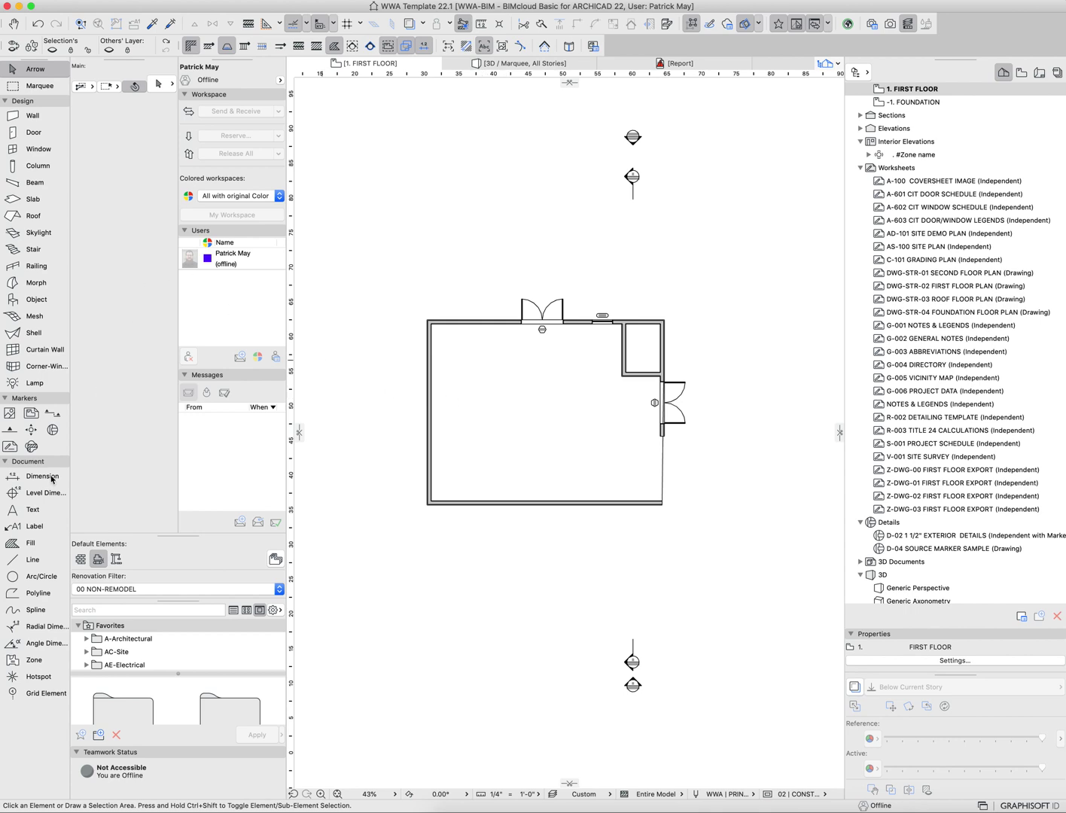
{"action": "left_click", "coordinate": [33, 610]}
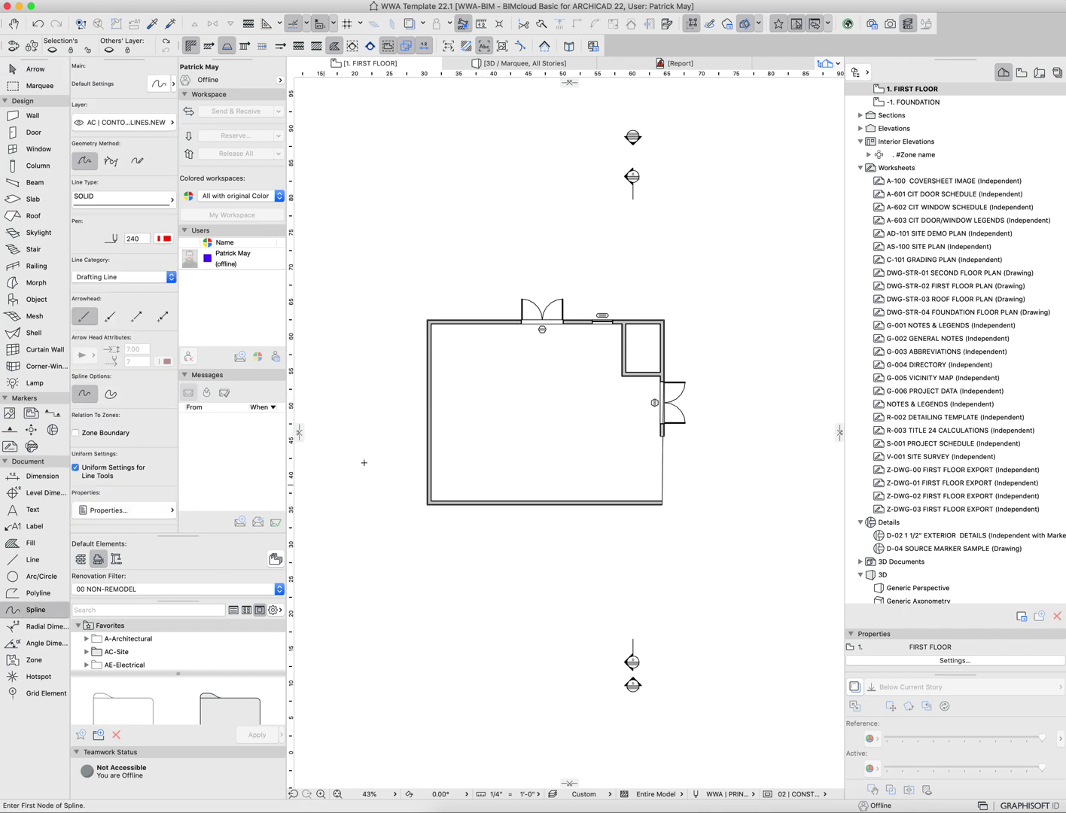
{"action": "left_click", "coordinate": [515, 401]}
{"action": "left_click", "coordinate": [494, 265]}
{"action": "left_click", "coordinate": [607, 255]}
{"action": "left_click", "coordinate": [751, 289]}
{"action": "left_click", "coordinate": [739, 387]}
{"action": "left_click", "coordinate": [644, 433]}
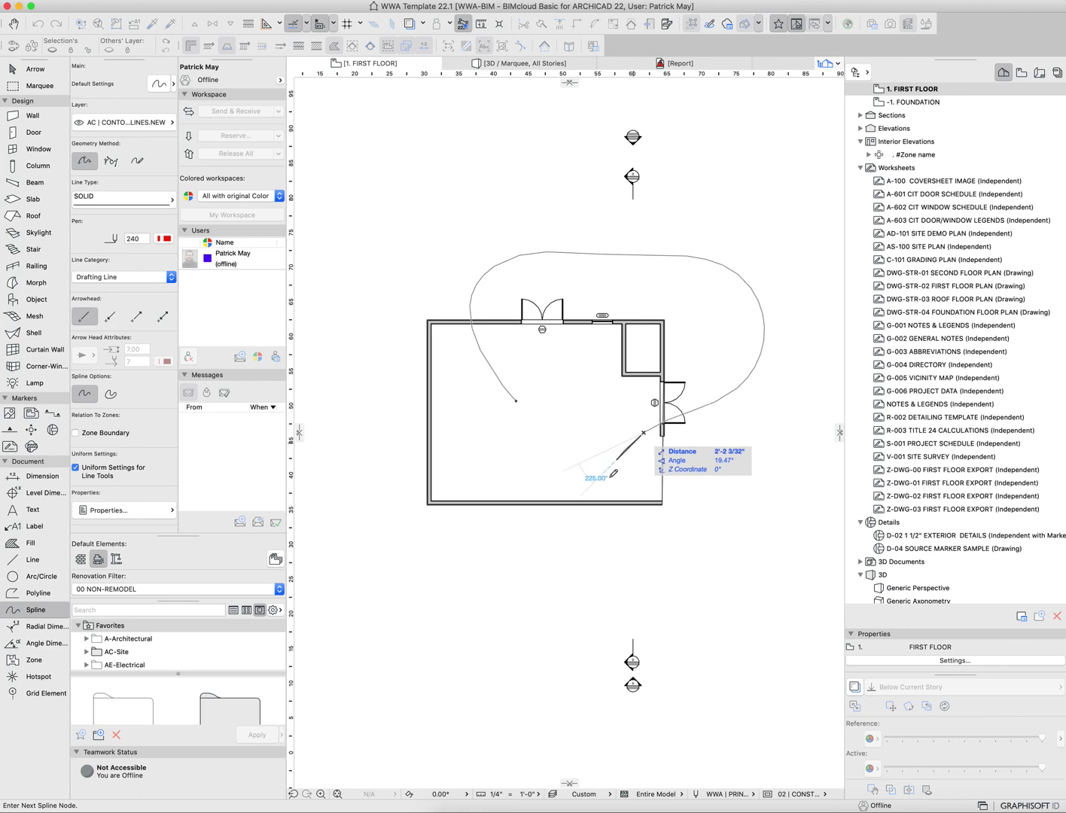
{"action": "left_click", "coordinate": [596, 504]}
{"action": "left_click", "coordinate": [528, 544]}
{"action": "left_click", "coordinate": [404, 527]}
{"action": "left_click", "coordinate": [390, 452]}
{"action": "left_click", "coordinate": [513, 441]}
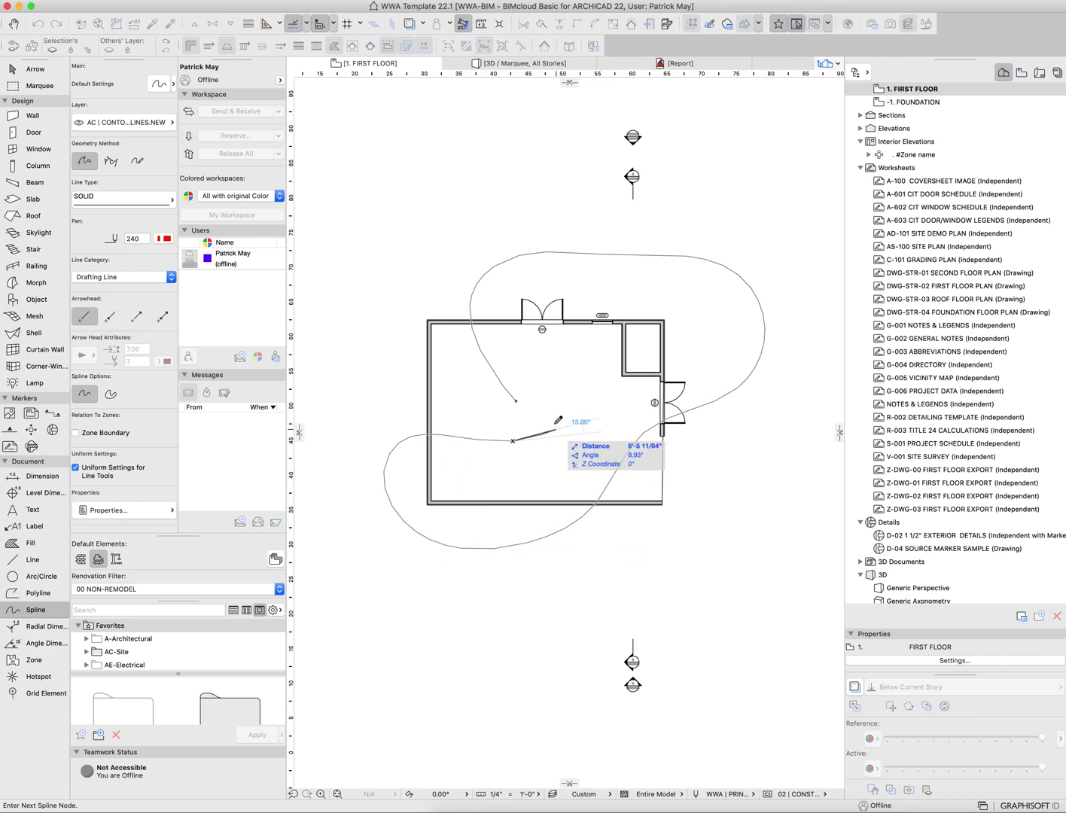
{"action": "left_click", "coordinate": [516, 401]}
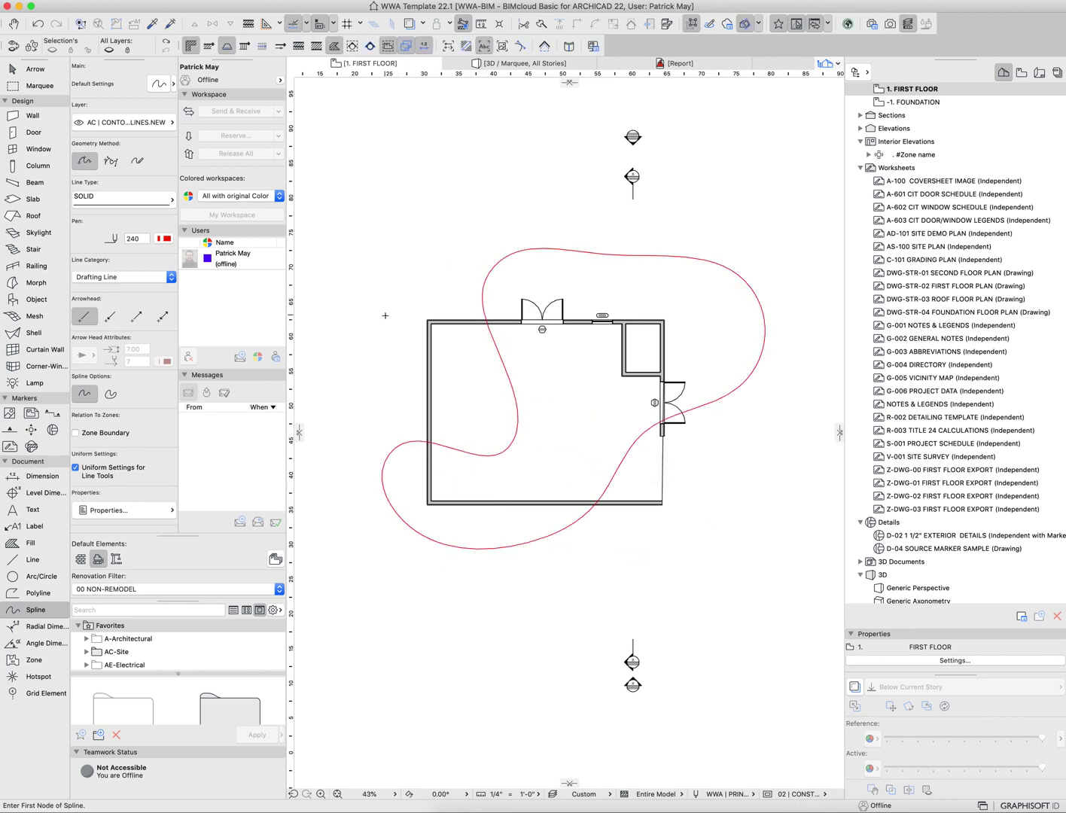
- Create a marquee from the closed spline's outline with the Magic Wand
{"action": "key", "text": "m"}
{"action": "key", "text": "space"}
{"action": "left_click", "coordinate": [501, 259]}
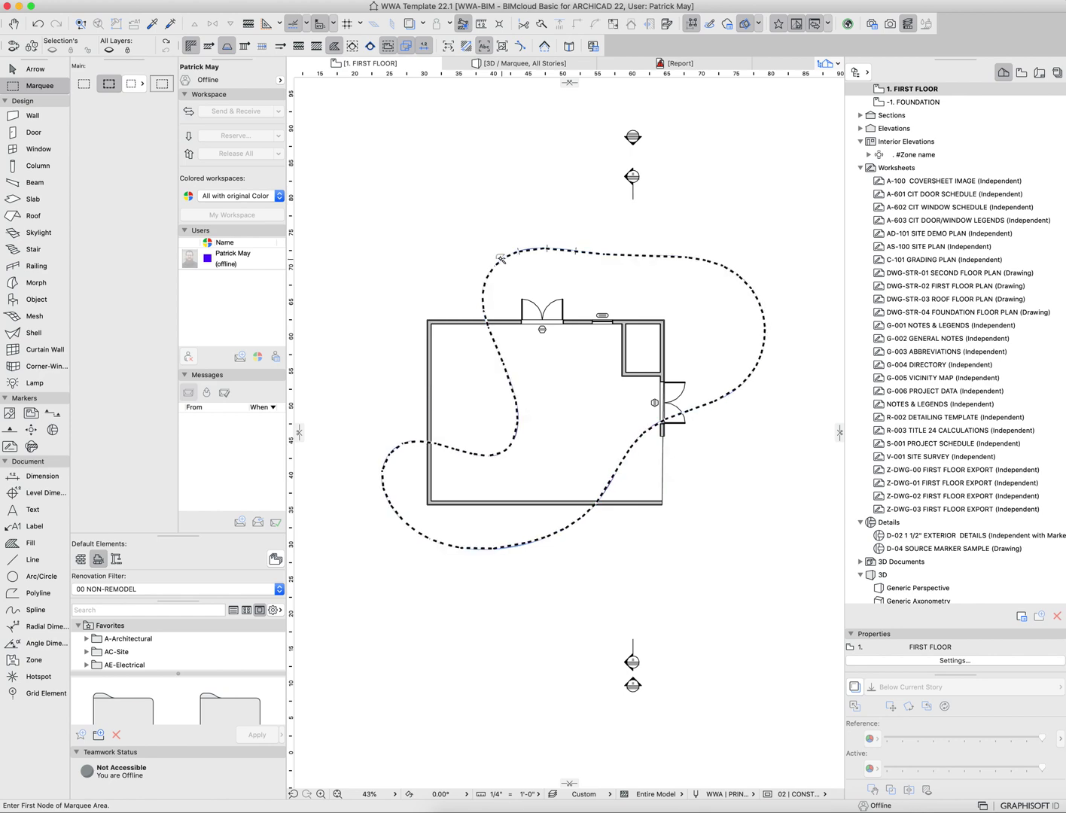
{"action": "scroll", "coordinate": [394, 466], "scroll_direction": "down", "scroll_amount": 1}
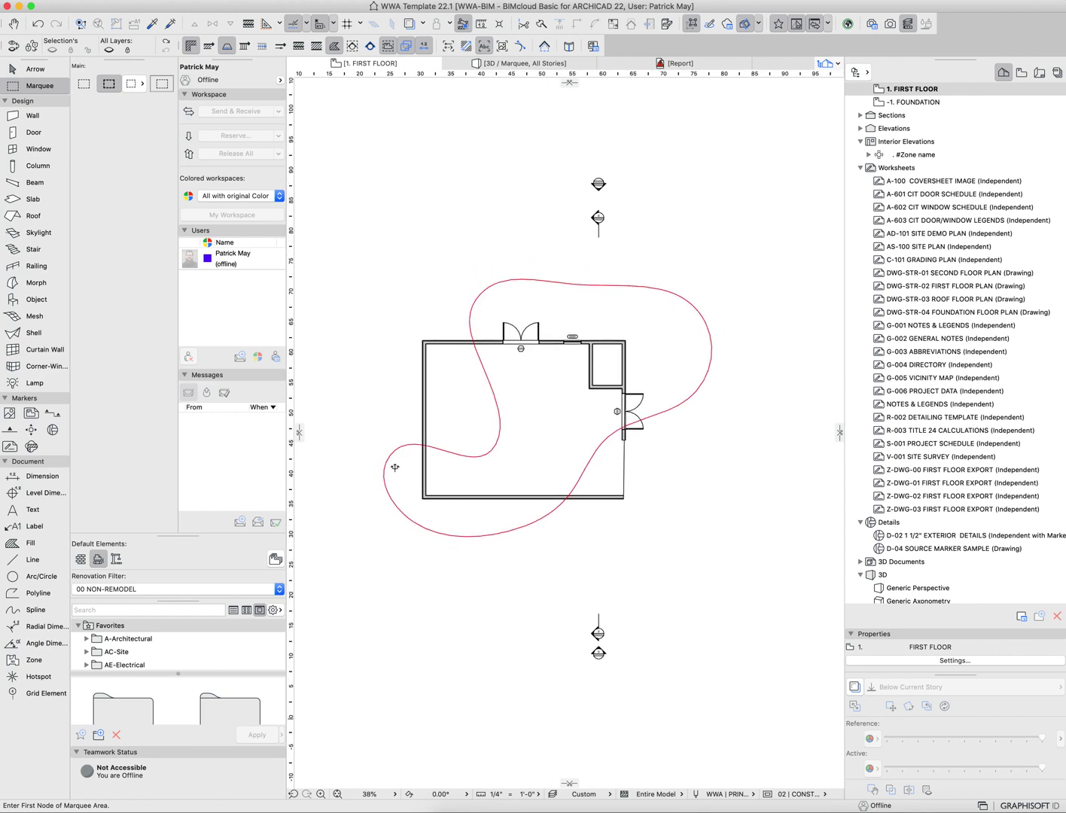
{"action": "scroll", "coordinate": [395, 466], "scroll_direction": "down", "scroll_amount": 1}
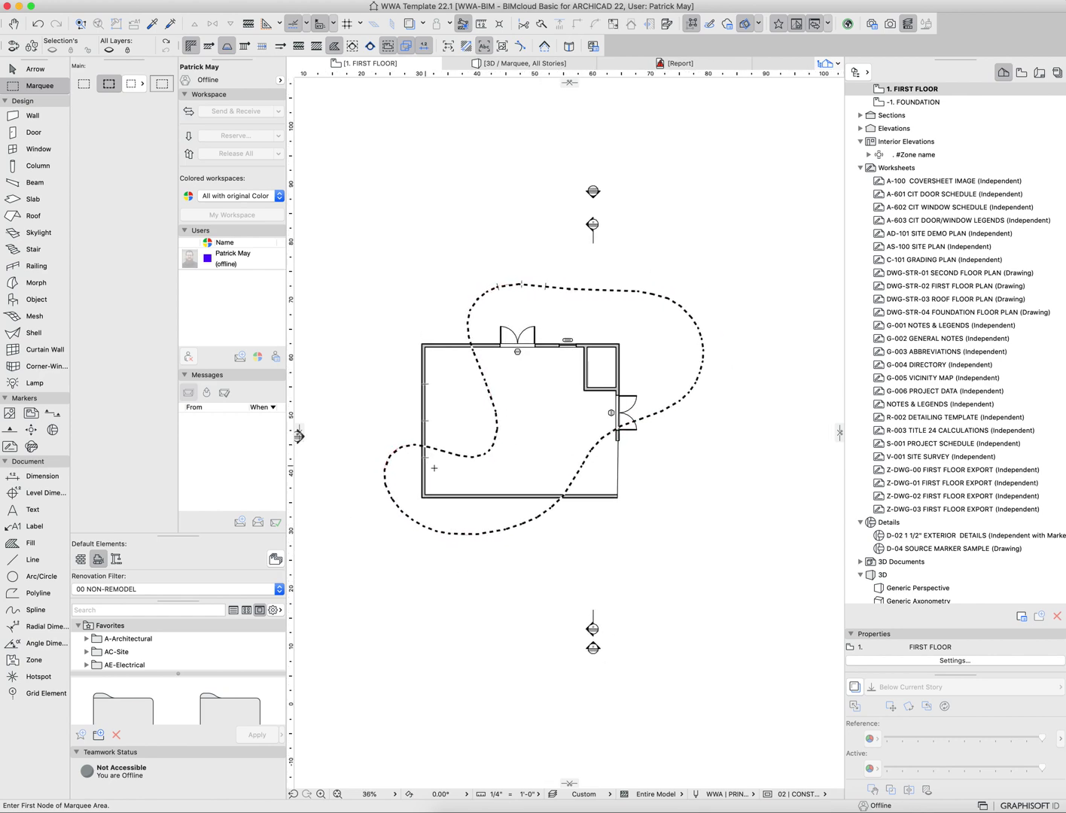
- Show only the part of the building inside the spline-shaped marquee in 3D, and return to the first-floor plan
{"action": "key", "text": "F3"}
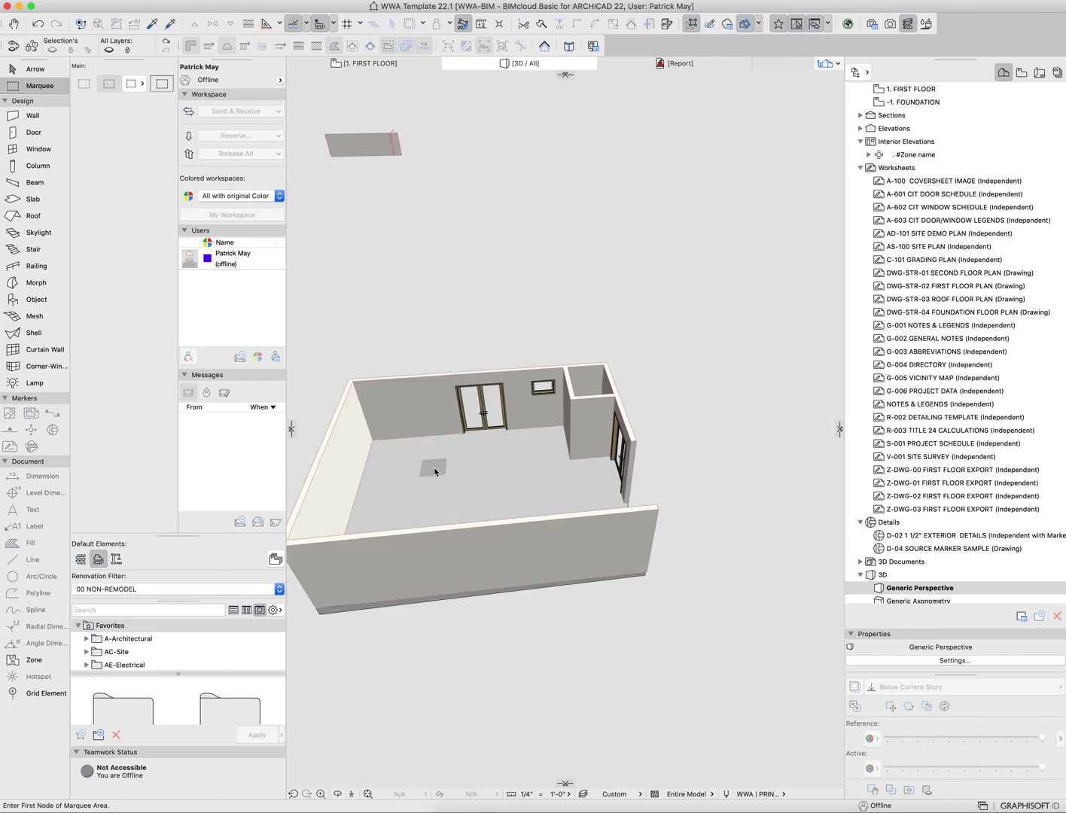
{"action": "key", "text": "F5"}
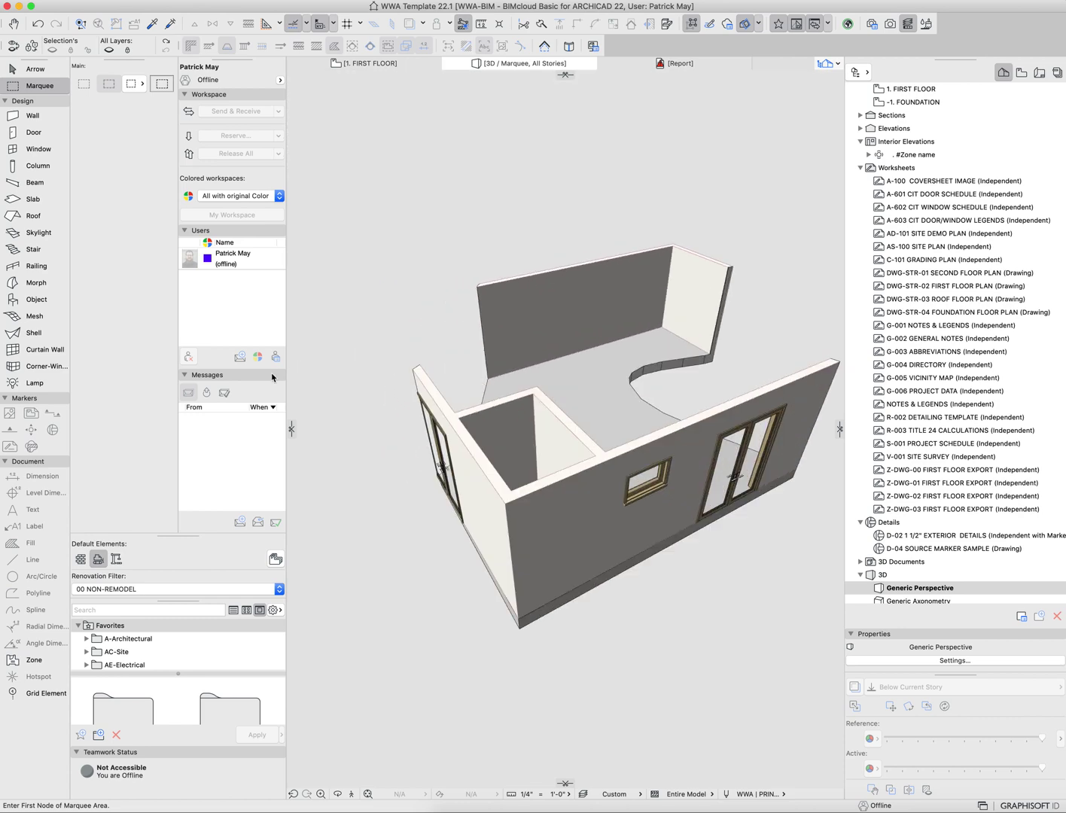
{"action": "middle_click_drag", "start_coordinate": [602, 440], "coordinate": [299, 419], "text": "shift"}
{"action": "middle_click_drag", "start_coordinate": [599, 486], "coordinate": [457, 408], "text": "shift"}
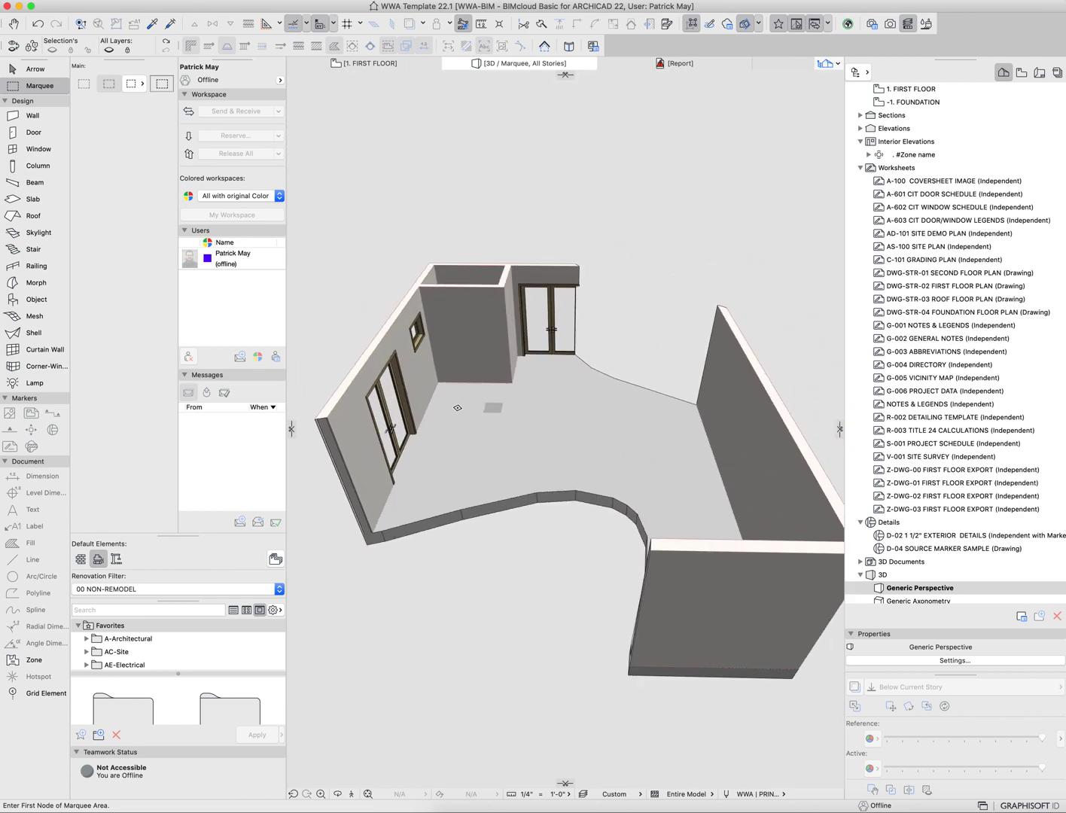
{"action": "middle_click_drag", "start_coordinate": [705, 556], "coordinate": [664, 515], "text": "shift"}
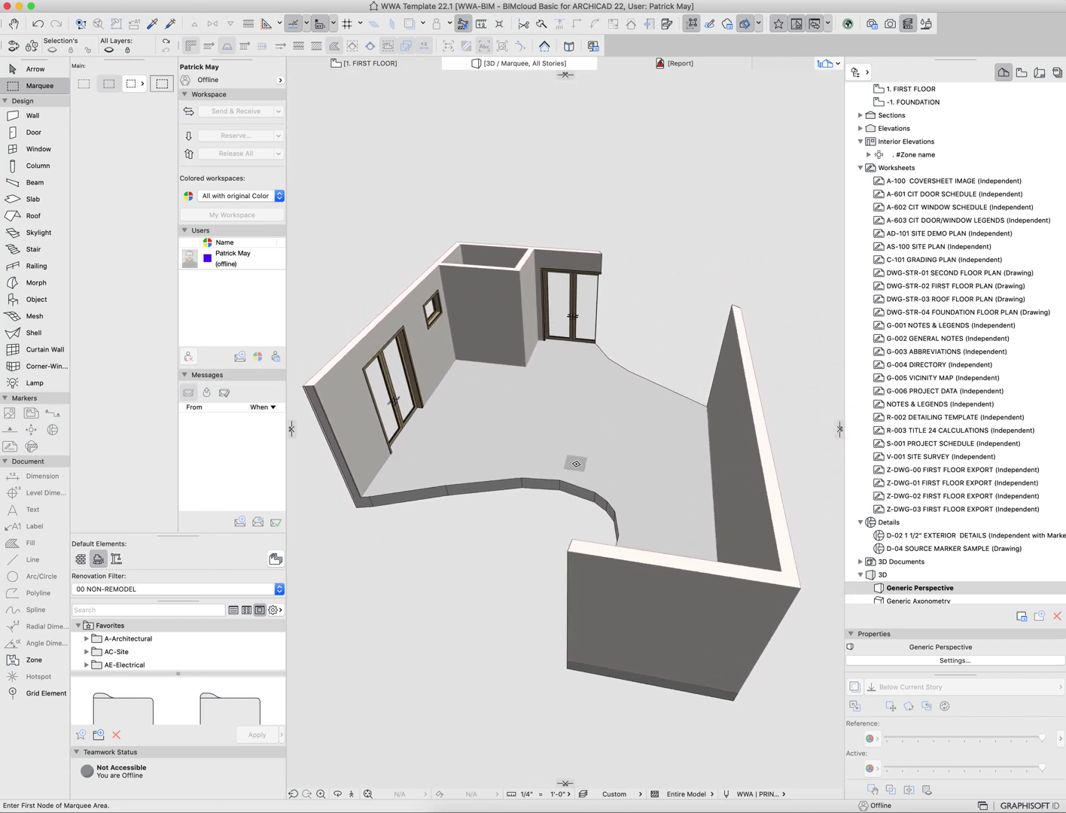
{"action": "key", "text": "F2"}
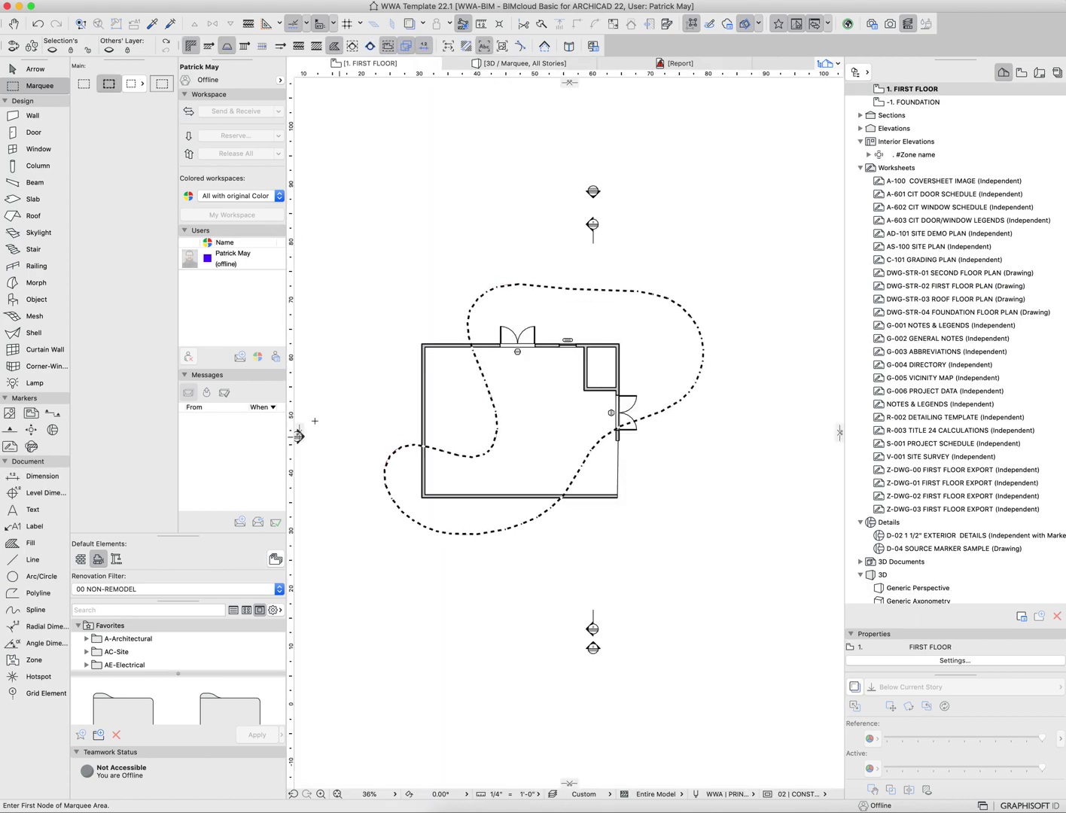